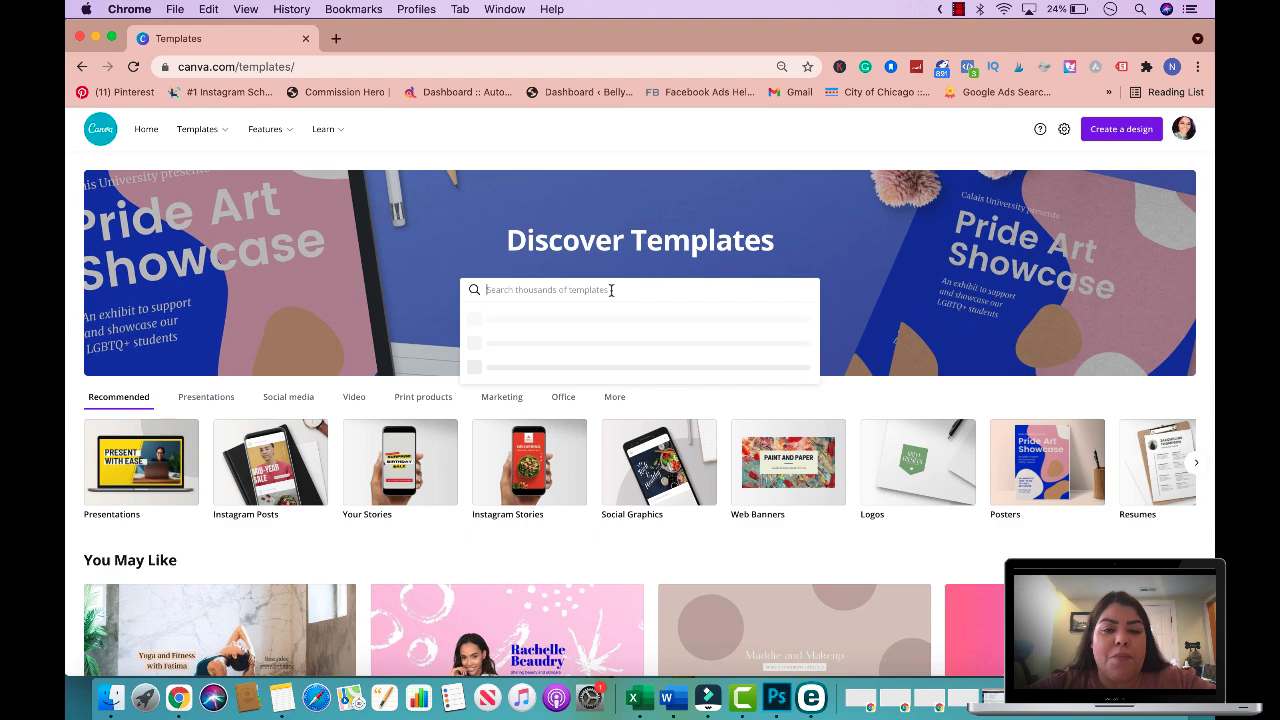
Step: Search the templates for "instagram story highlight covers" and start a design from the Tan and Grey Minimalism DIY Influencer Instagram Highlight Cover Set
text(instagram story highlight covers)
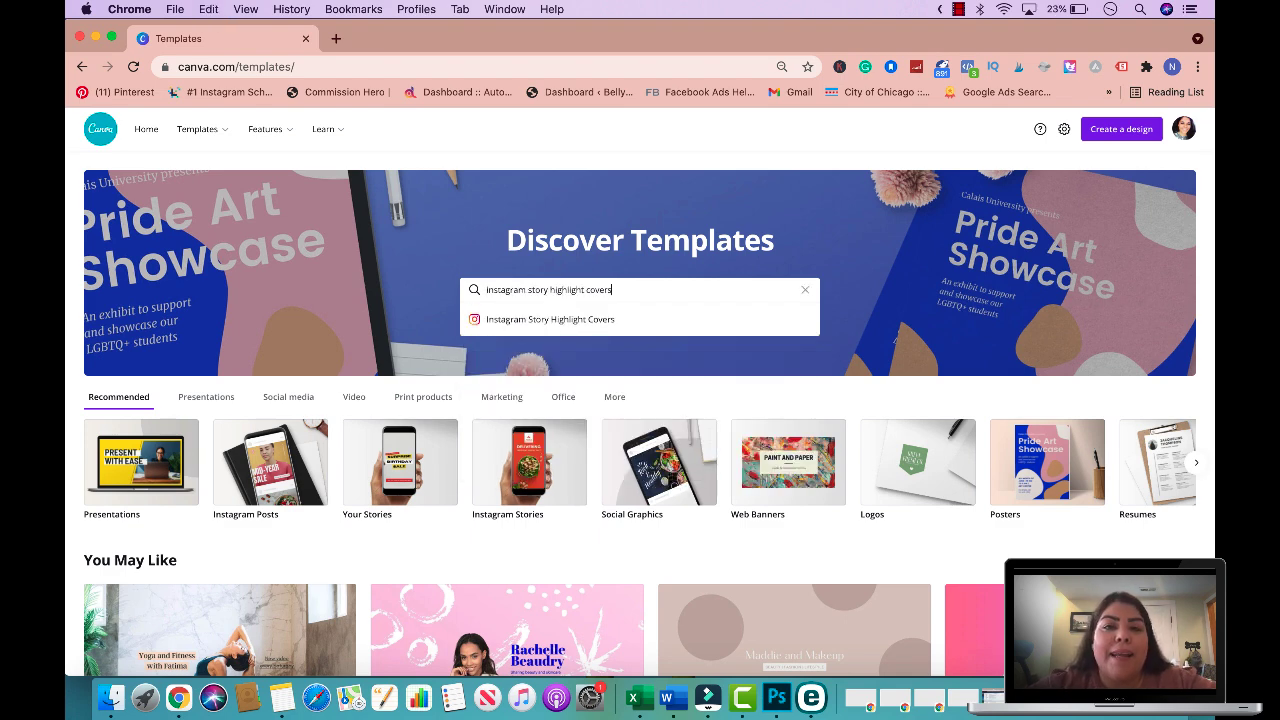
key(Return)
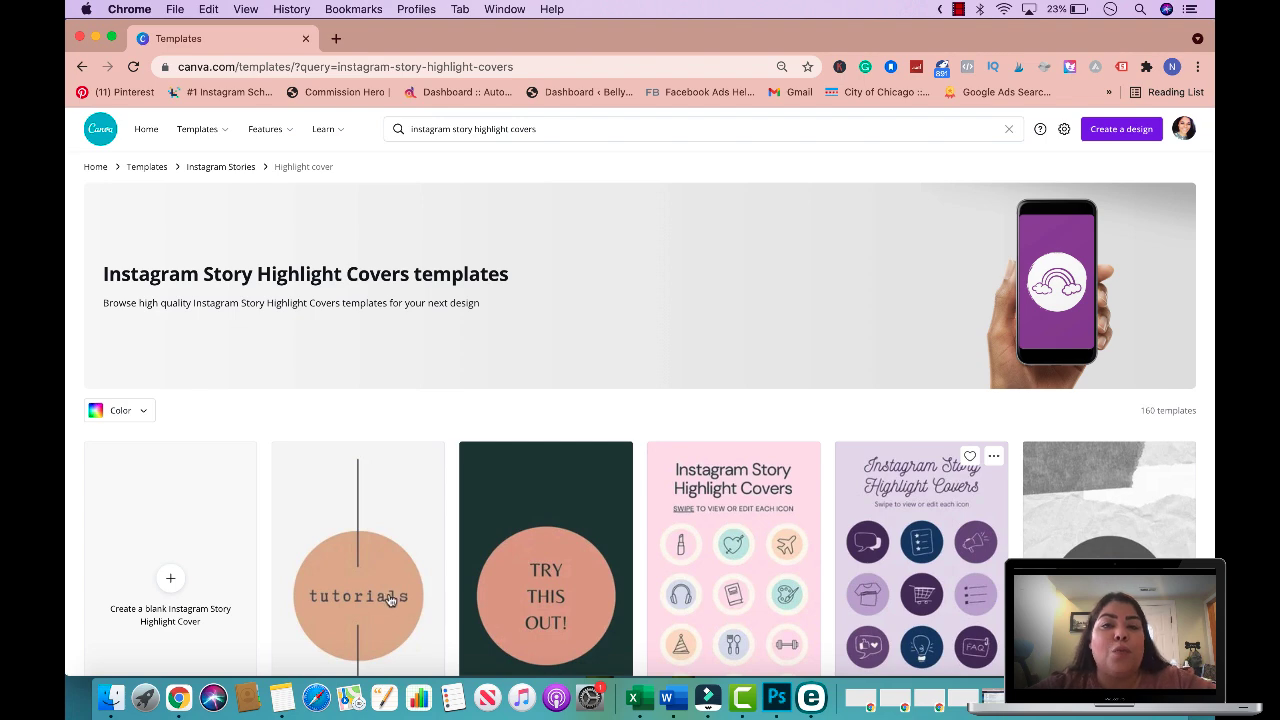
scroll(388, 592, down, 1)
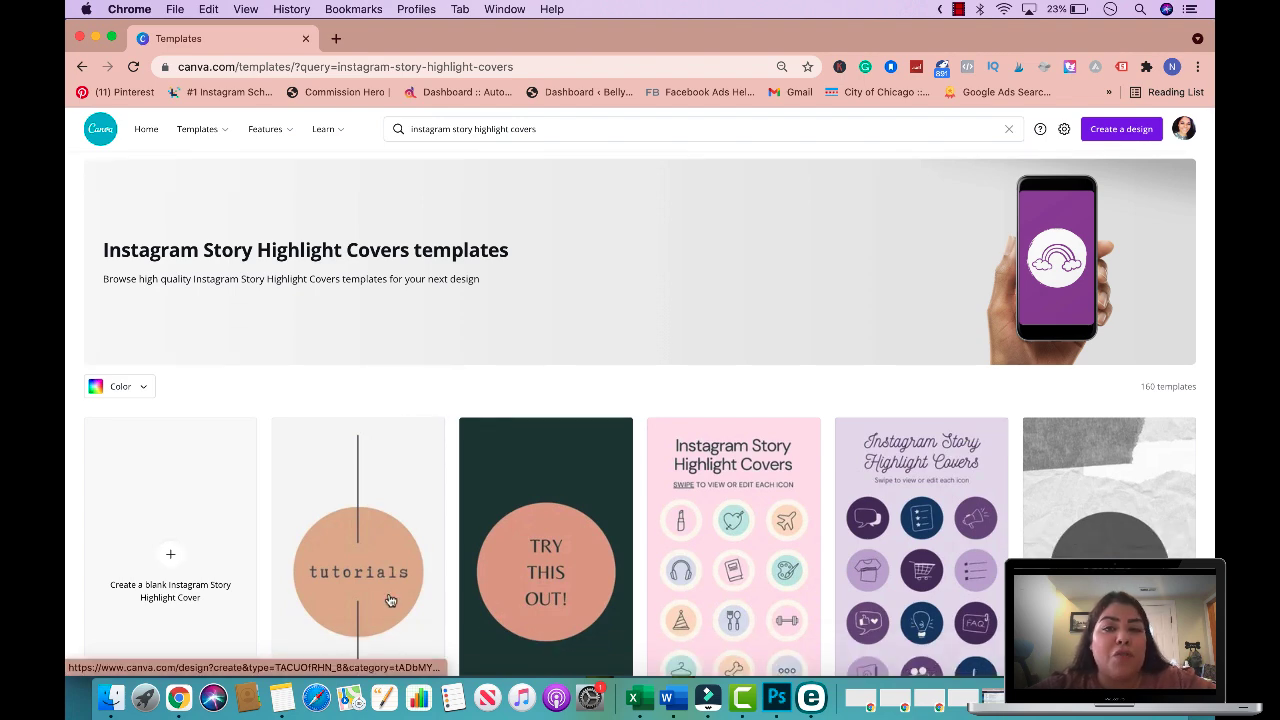
scroll(419, 517, down, 5)
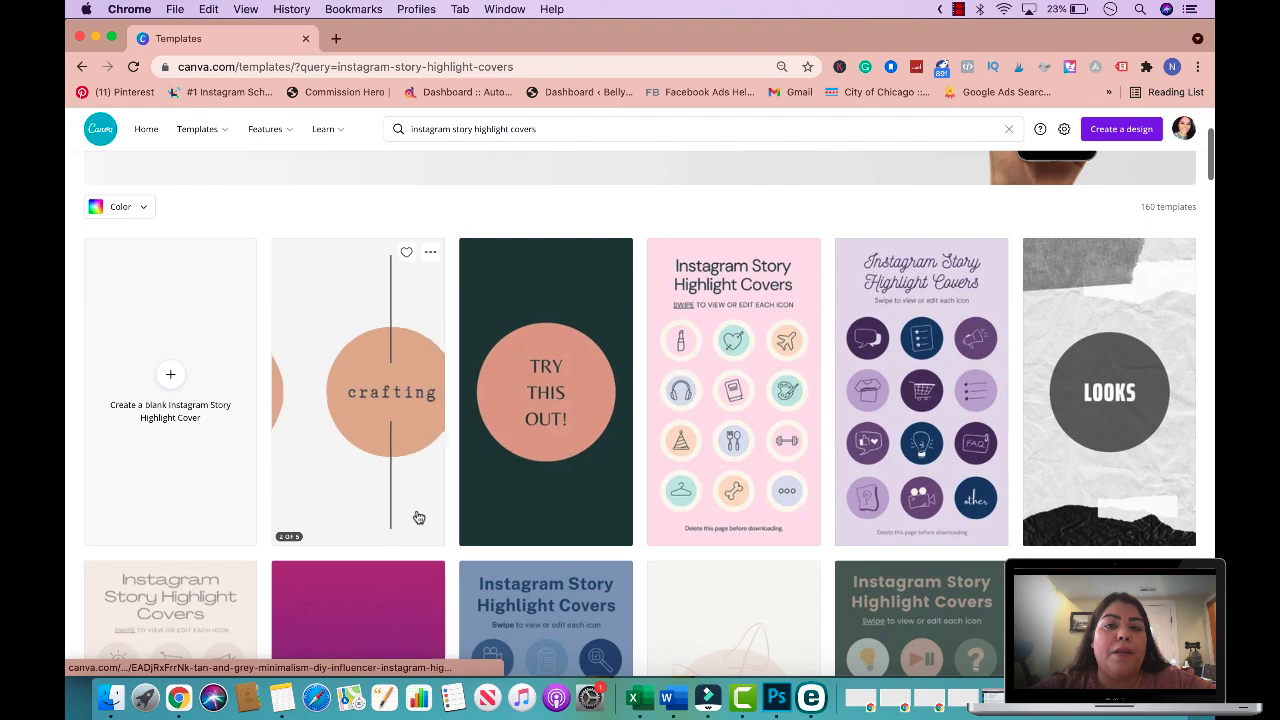
scroll(419, 517, down, 5)
scroll(419, 517, down, 5)
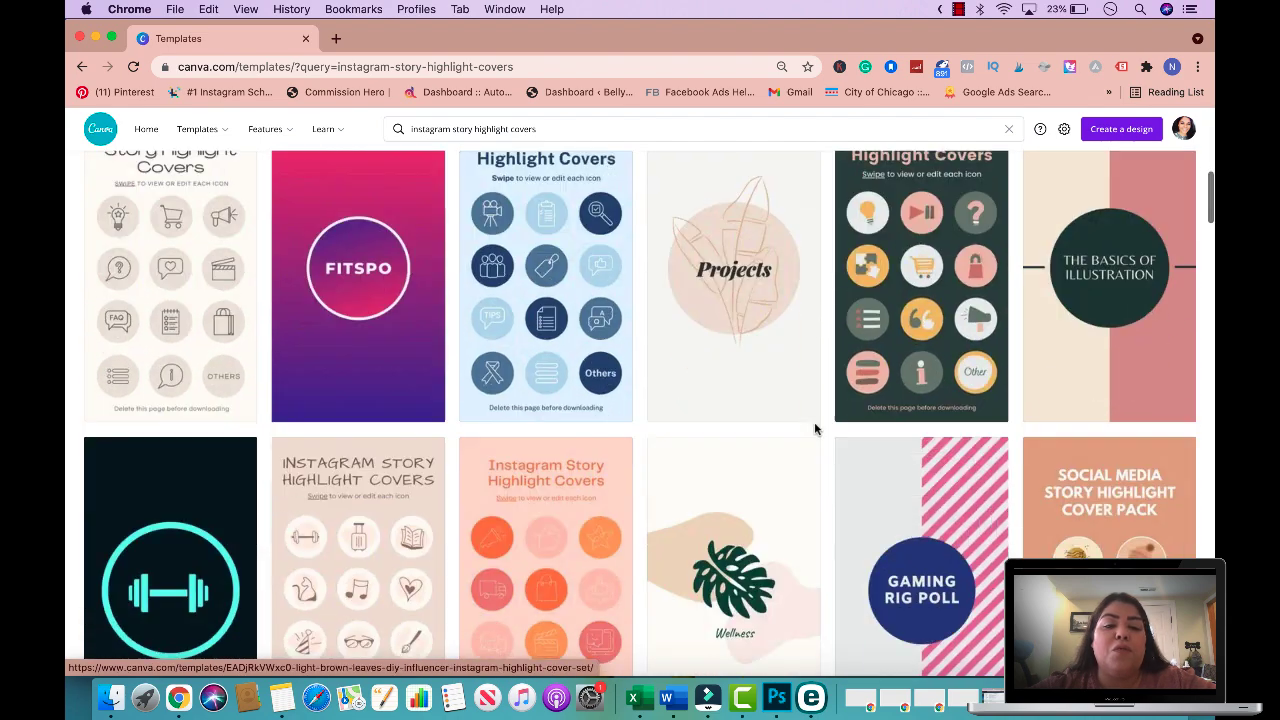
scroll(817, 430, up, 10)
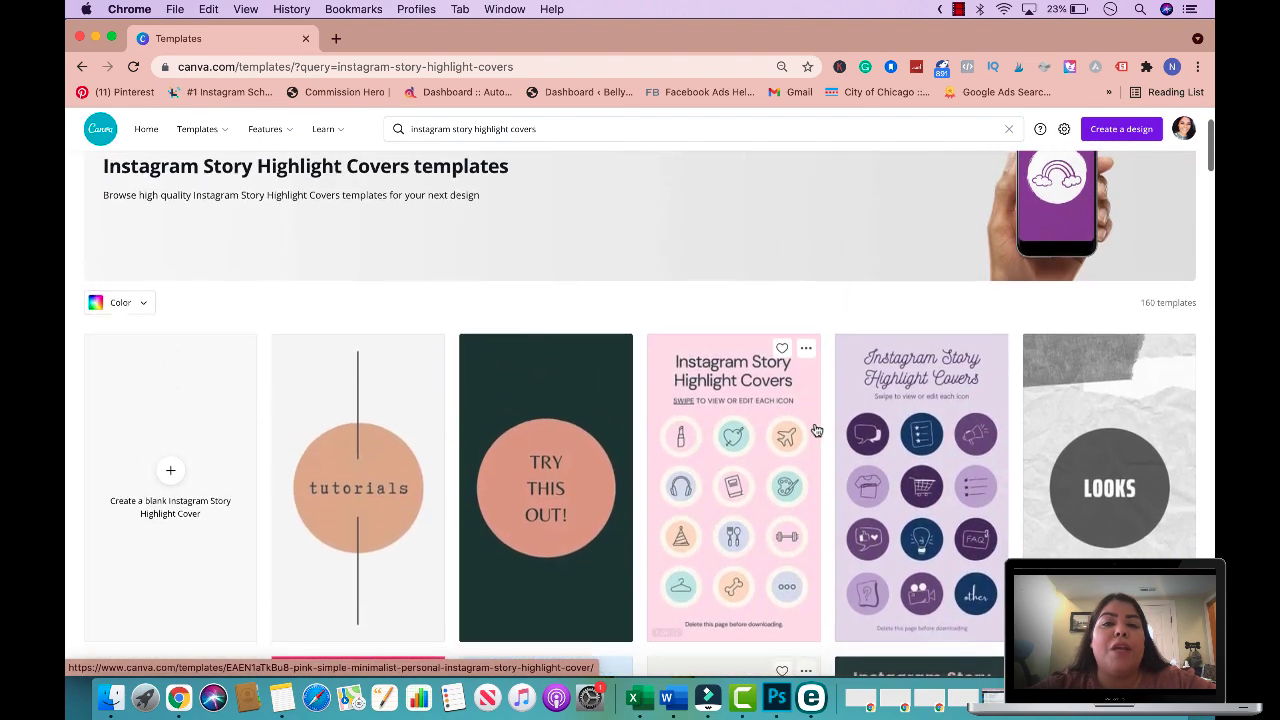
scroll(817, 430, down, 2)
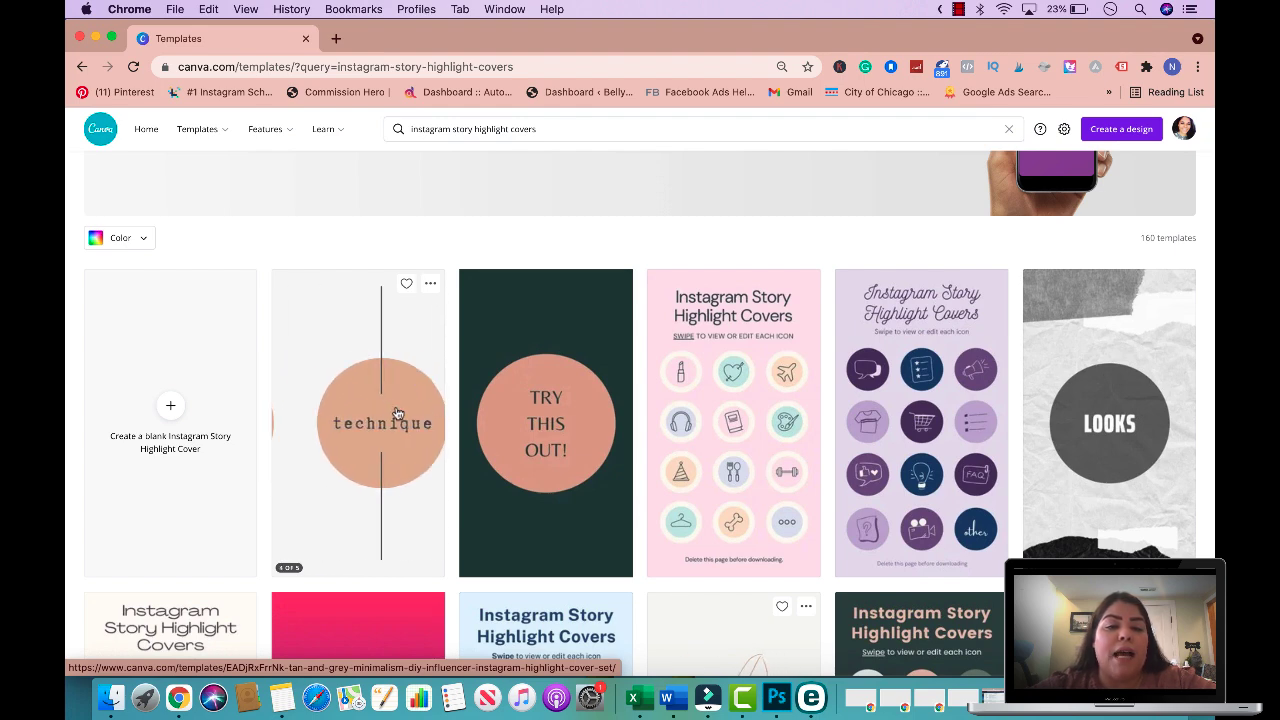
click(374, 387)
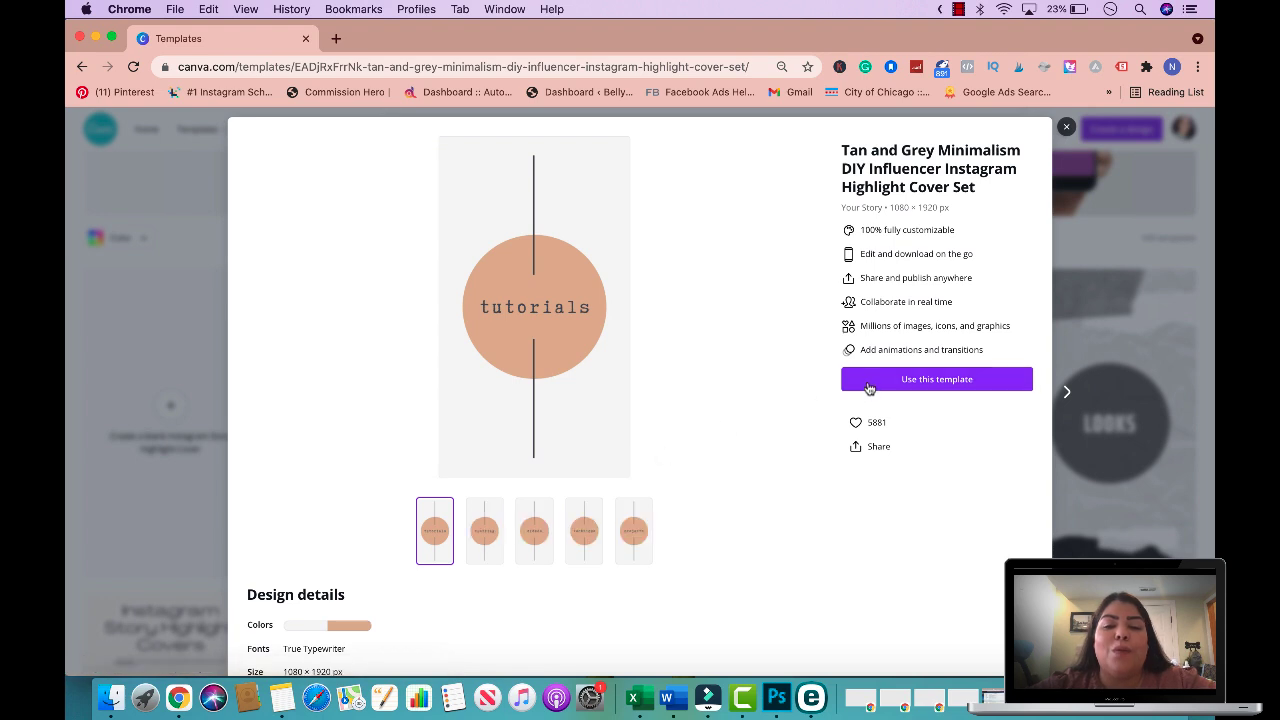
click(868, 382)
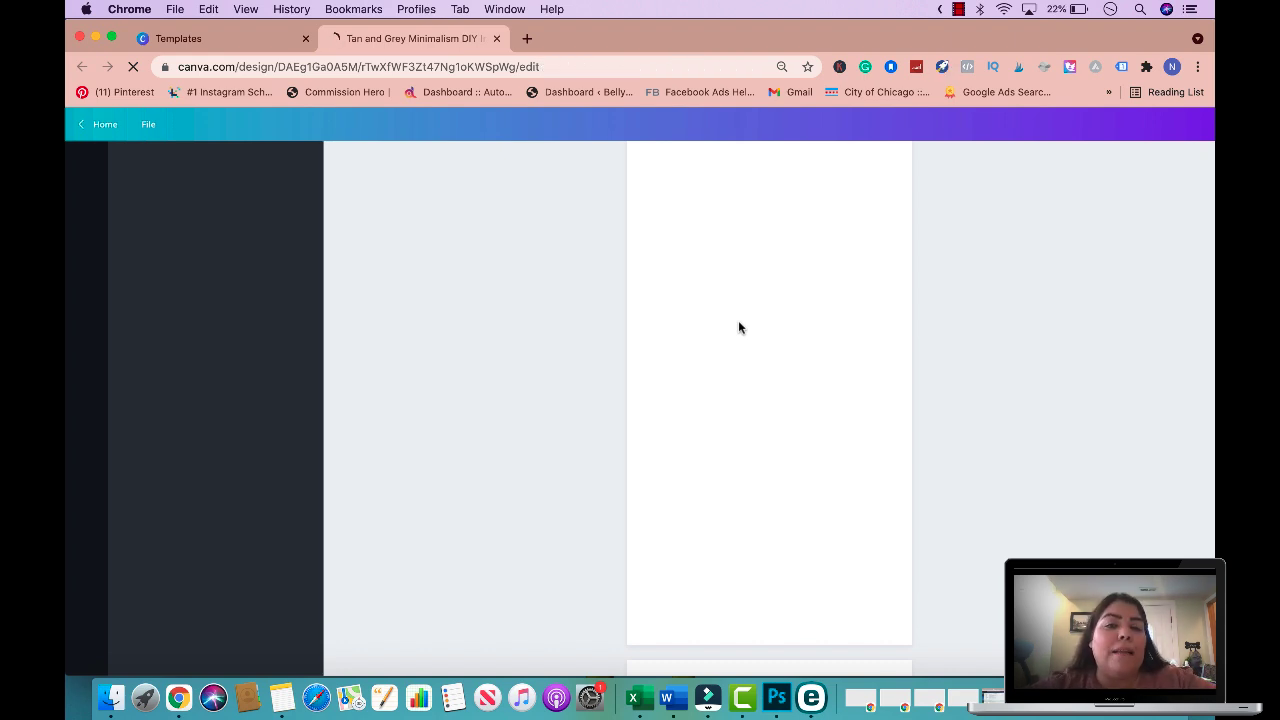
Step: Delete both vertical lines and the "tutorials" text from page 1, keeping only the circle
click(767, 278)
key(Delete)
click(783, 449)
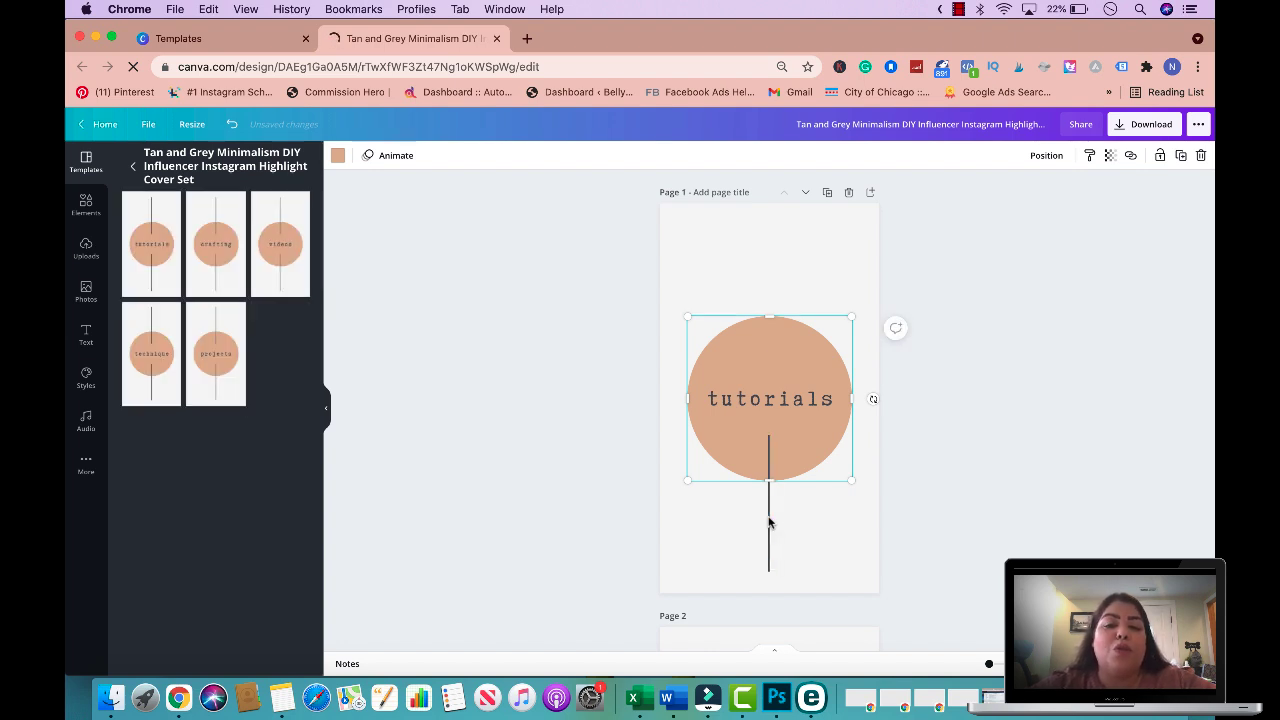
click(768, 546)
key(Delete)
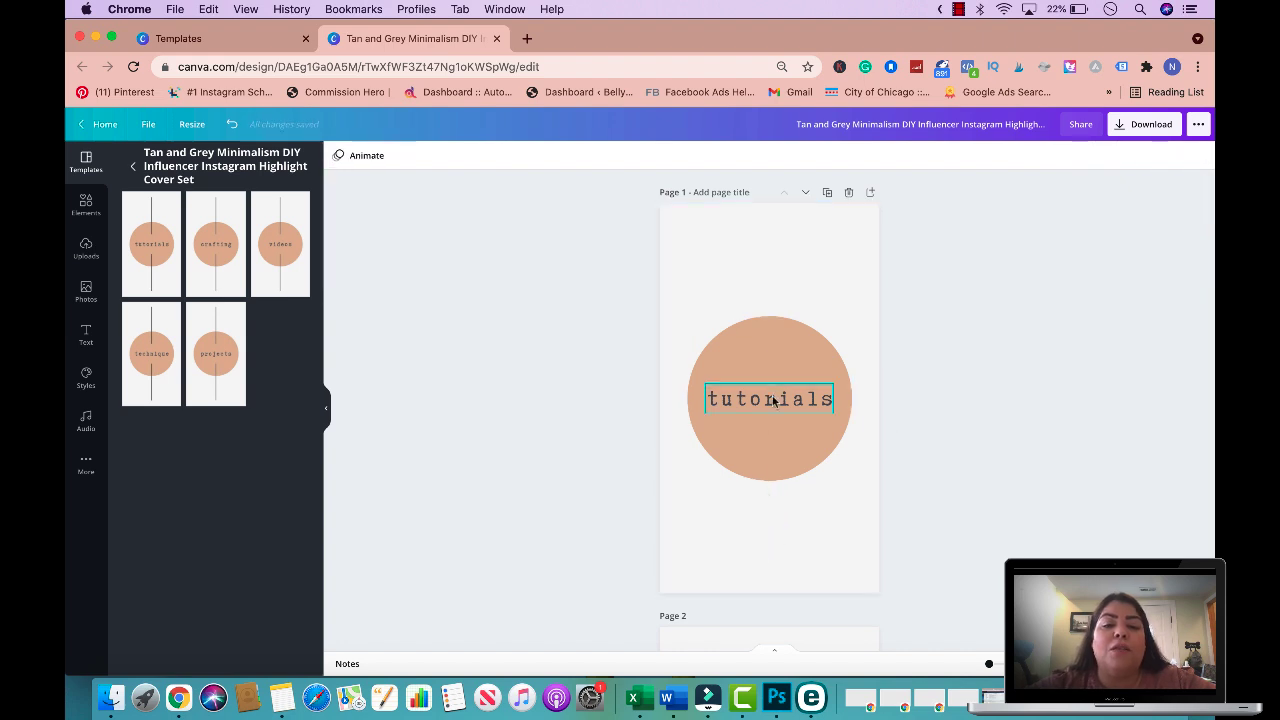
click(773, 401)
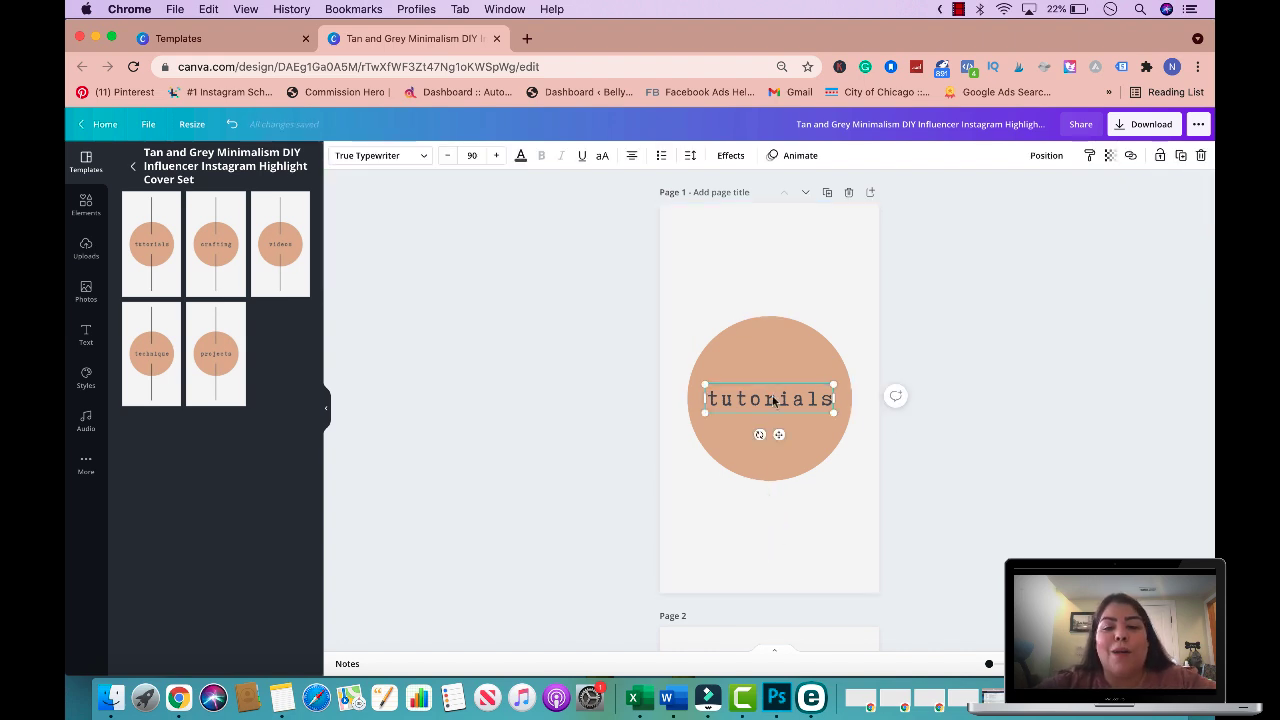
key(Delete)
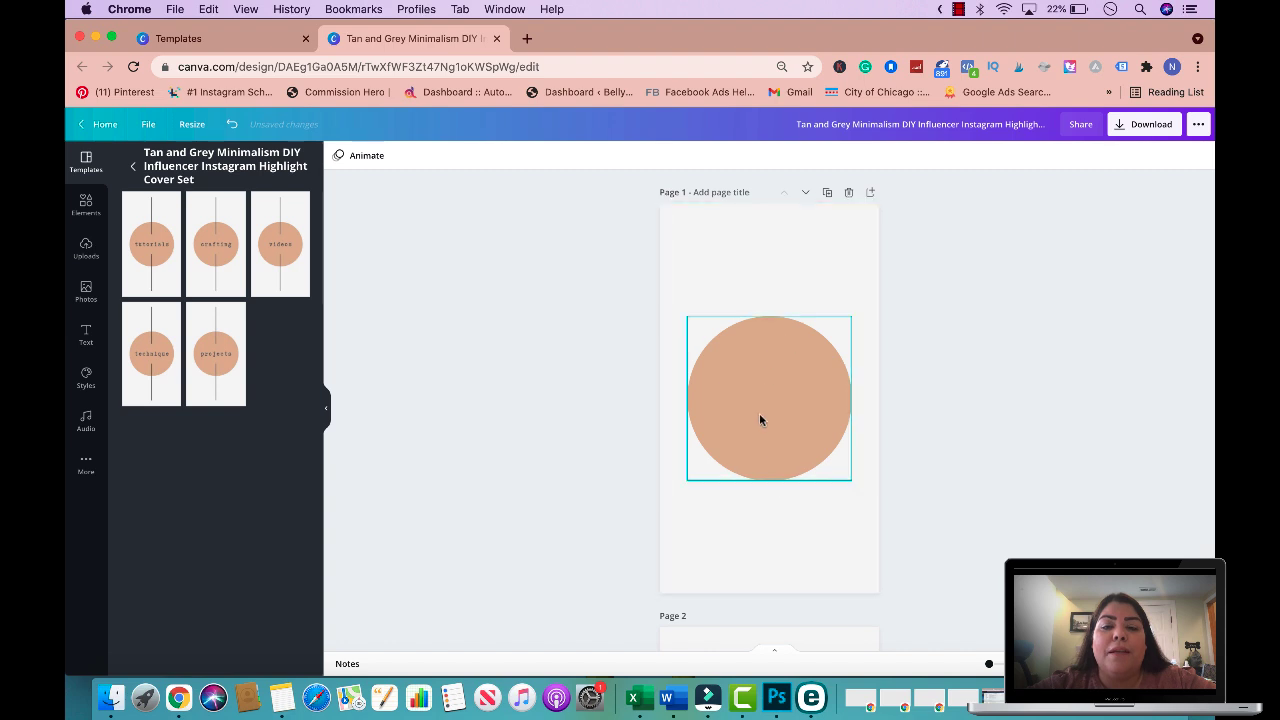
Step: Change the background of page 1 to white using the CL brand palette
click(792, 254)
click(339, 156)
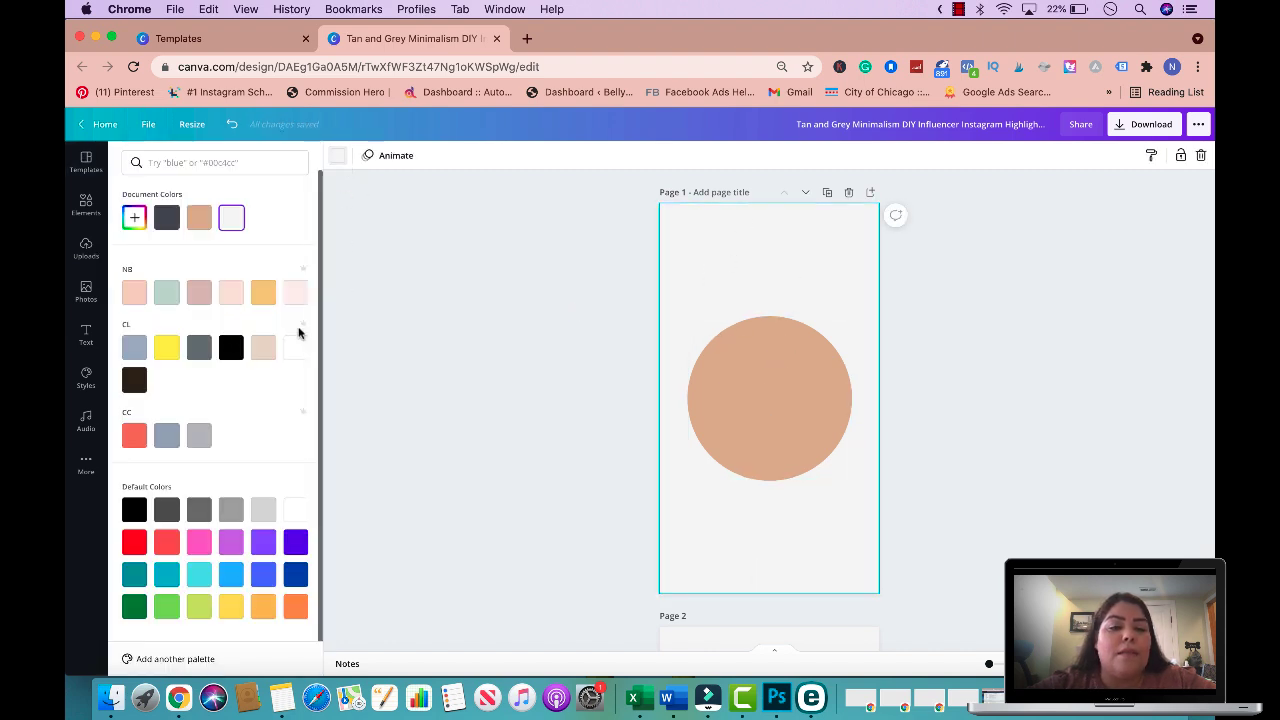
click(295, 347)
Step: Recolor the circle on page 1 with the dusty pink from the NB brand palette
click(769, 395)
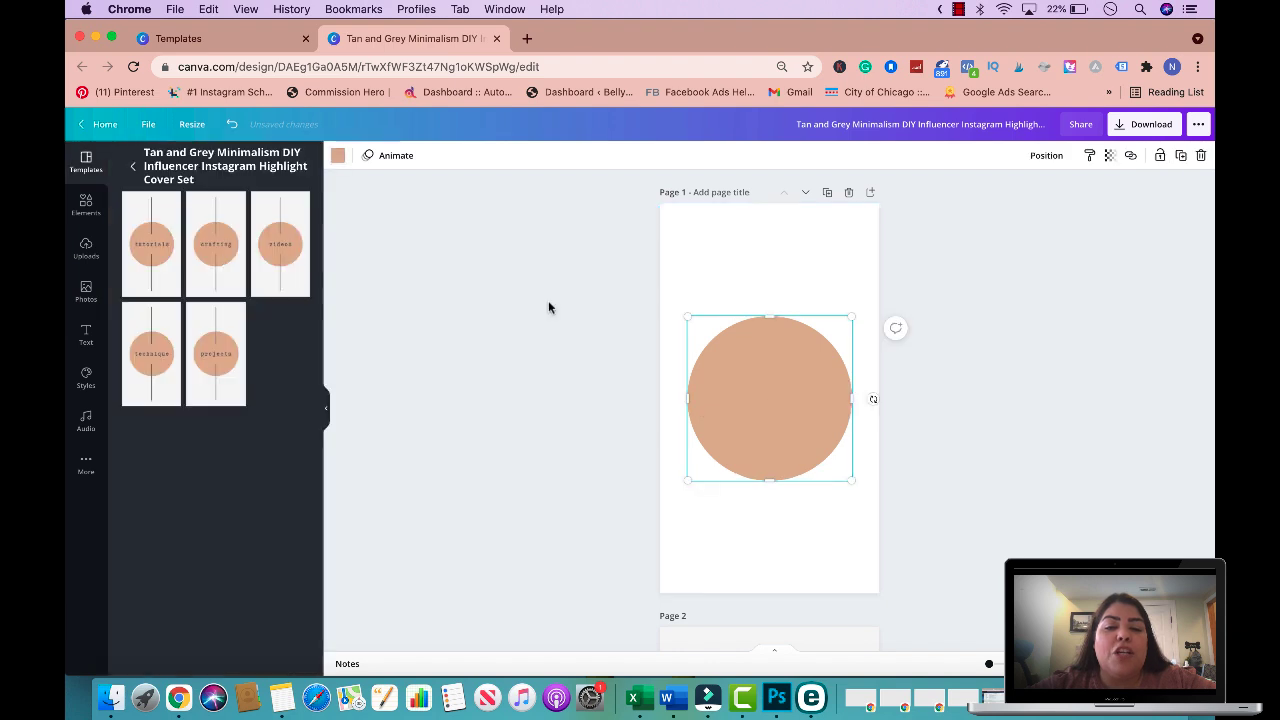
click(338, 156)
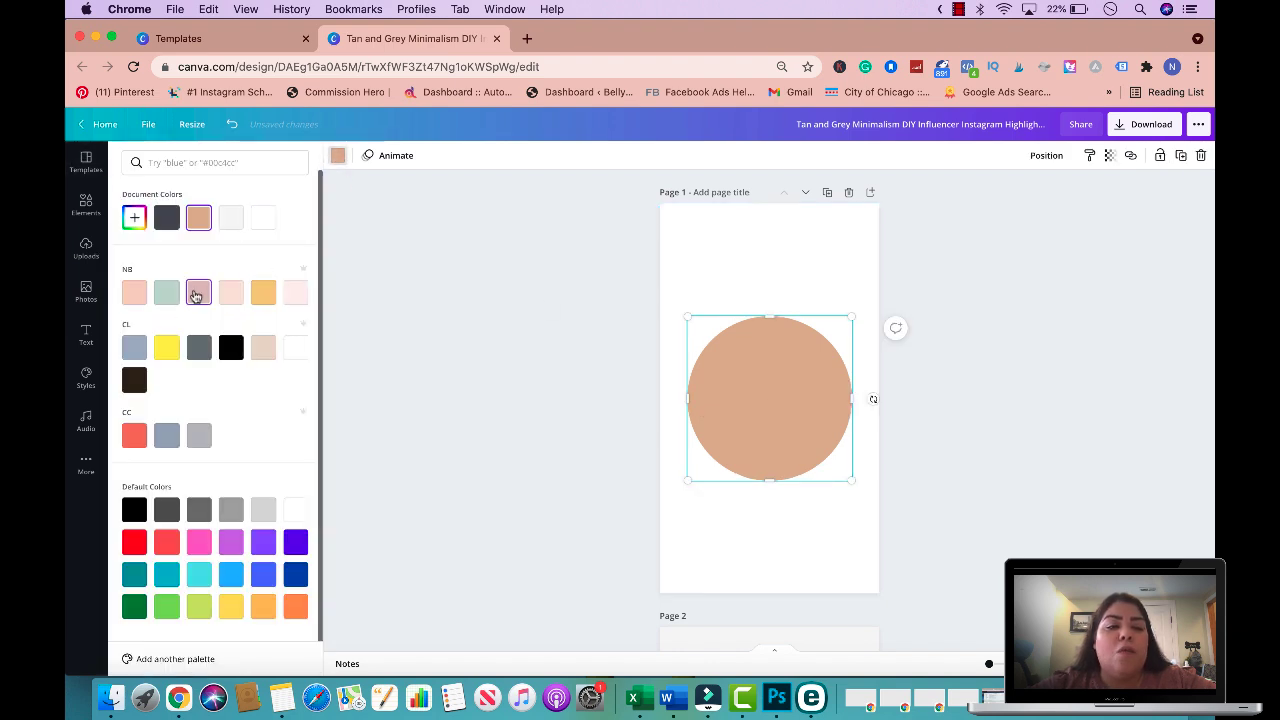
click(198, 291)
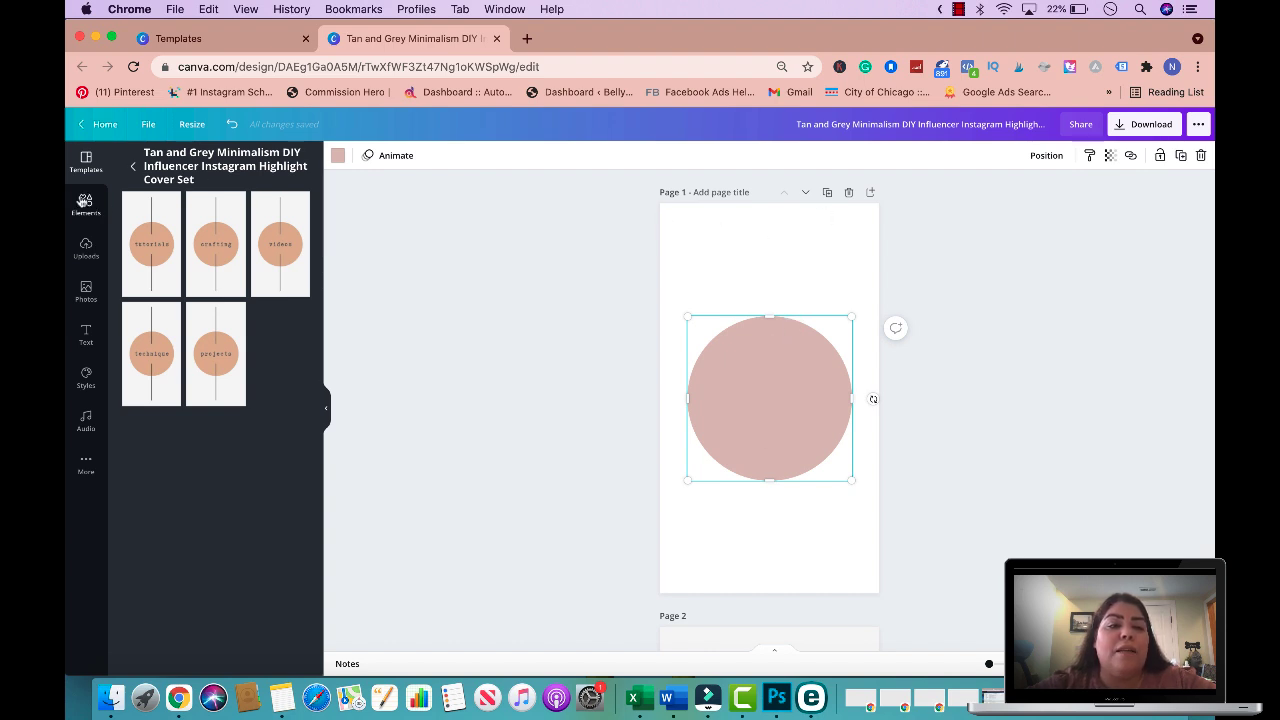
Step: Search the design elements for "textures", limit the results to free items and browse them for a suitable texture
click(85, 201)
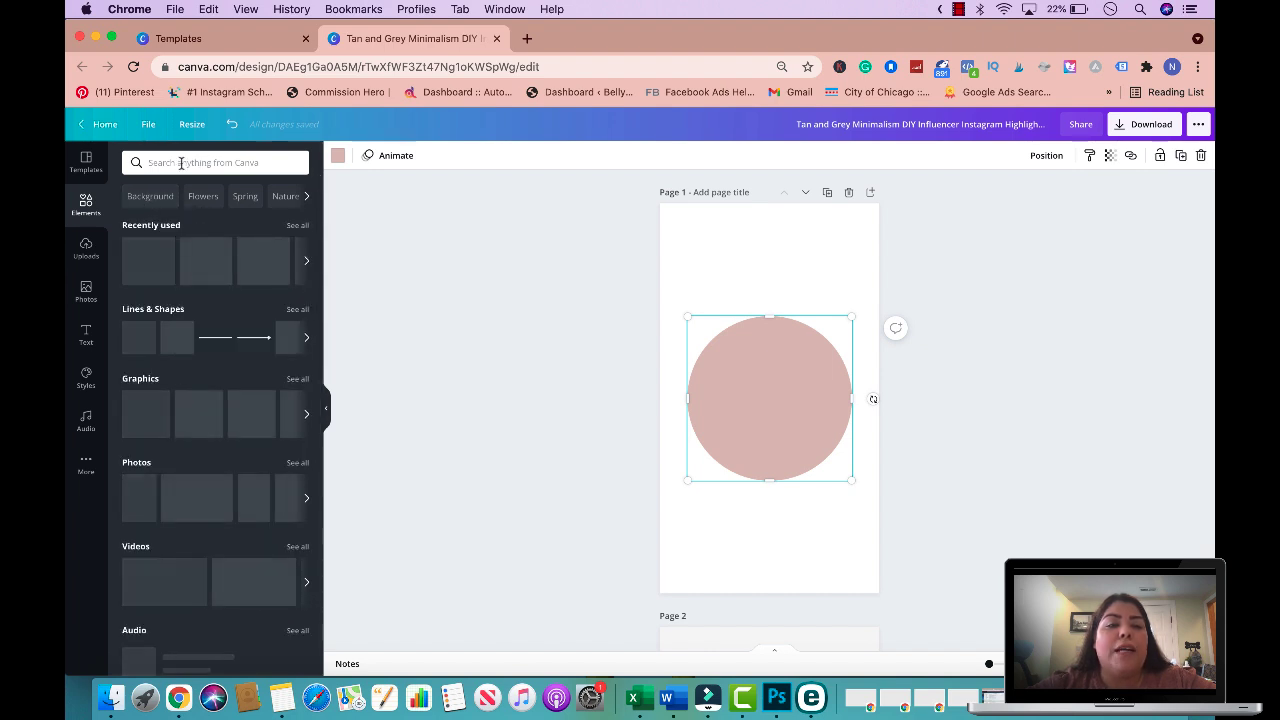
click(181, 163)
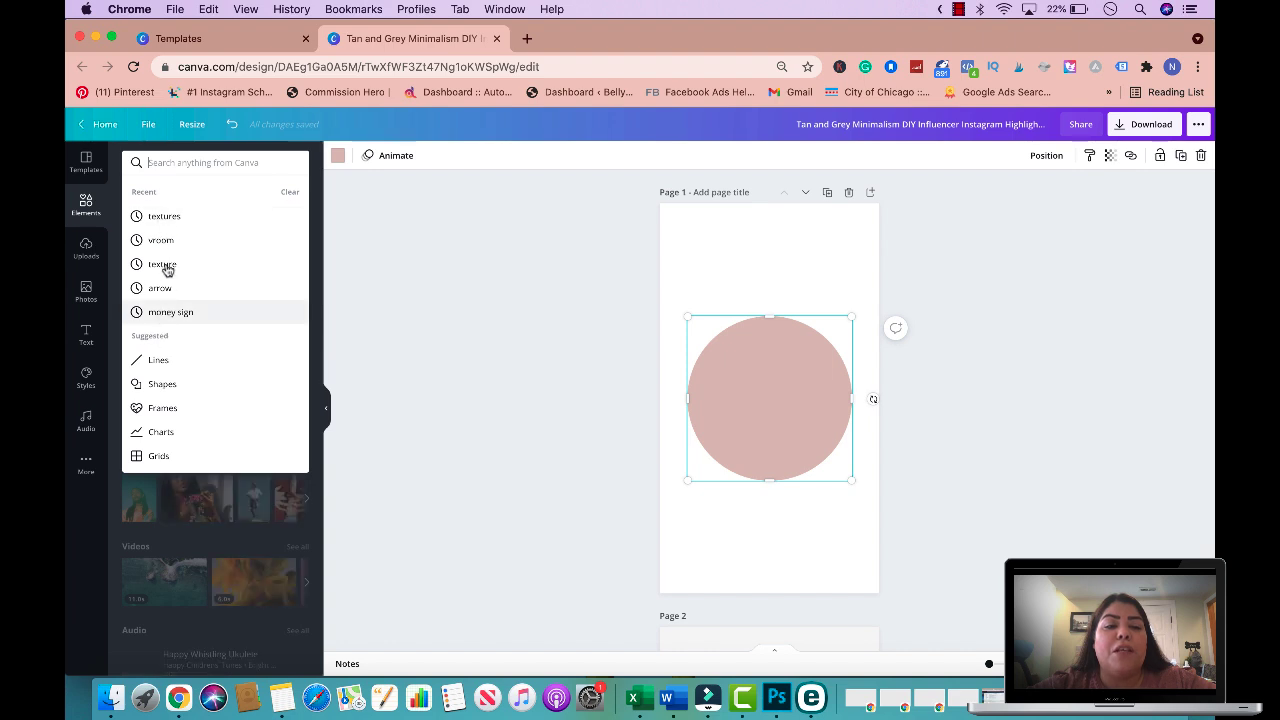
click(167, 216)
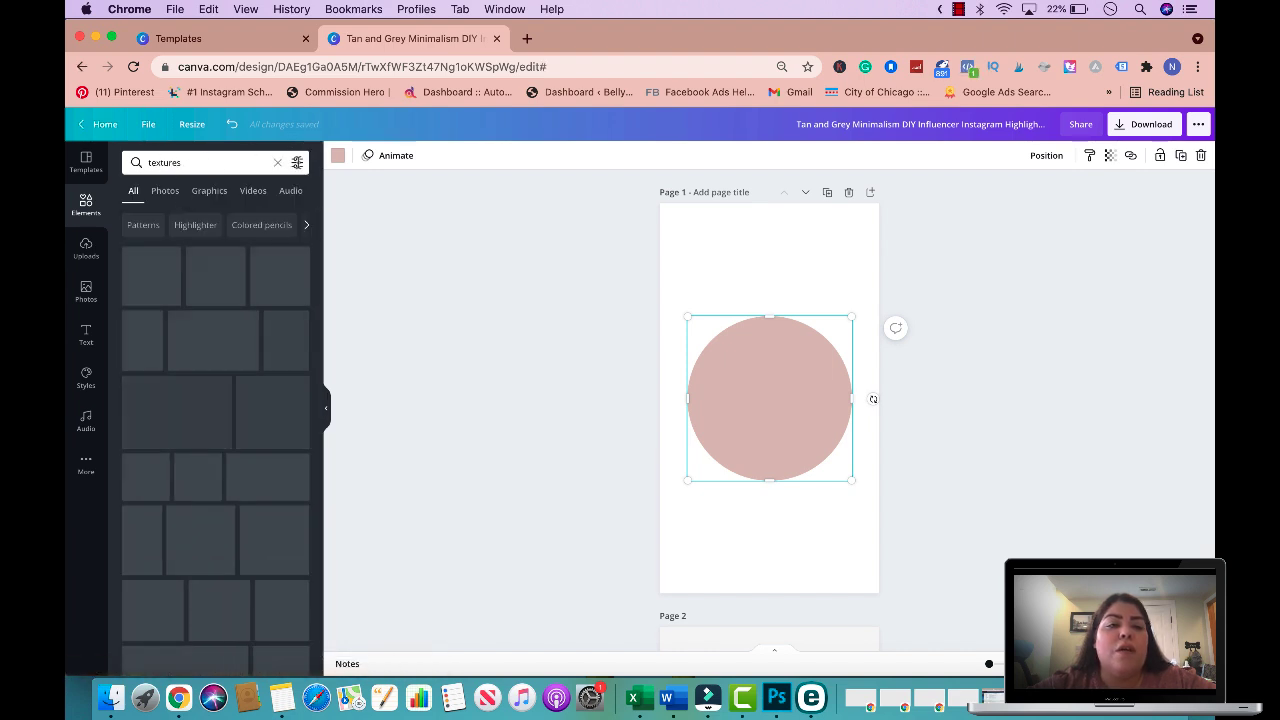
click(295, 163)
click(144, 421)
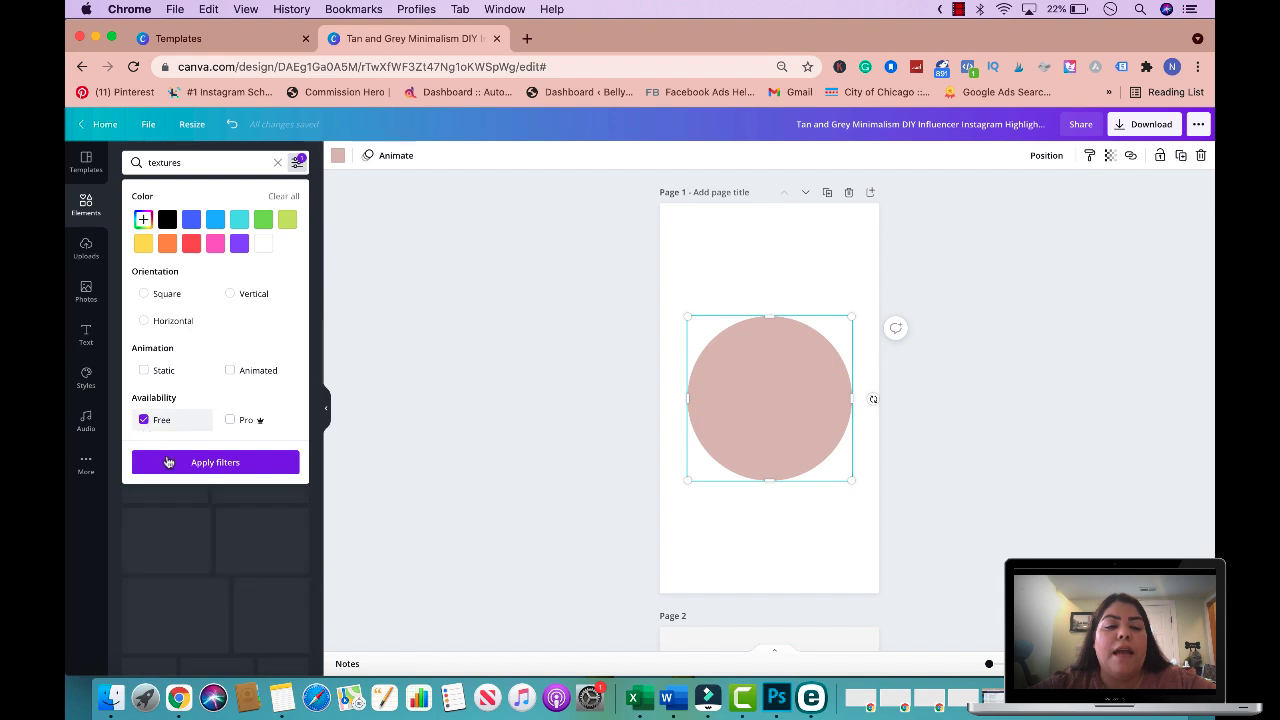
click(168, 462)
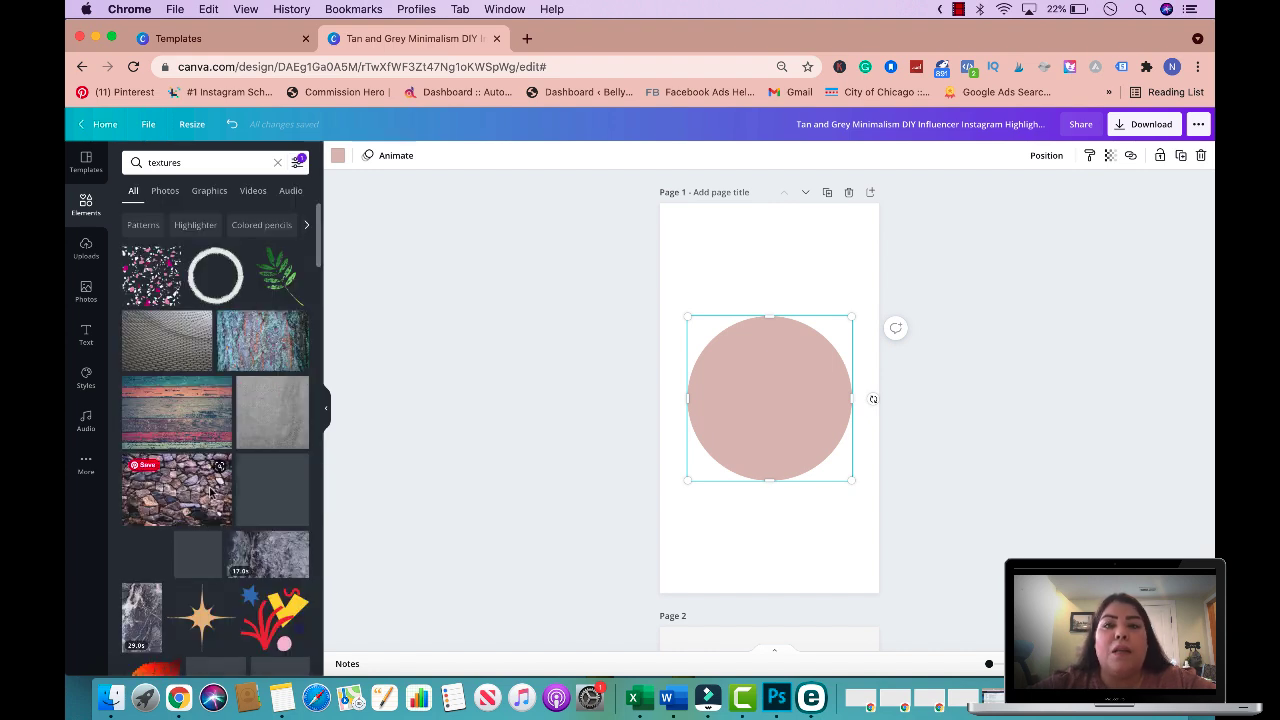
scroll(212, 493, down, 3)
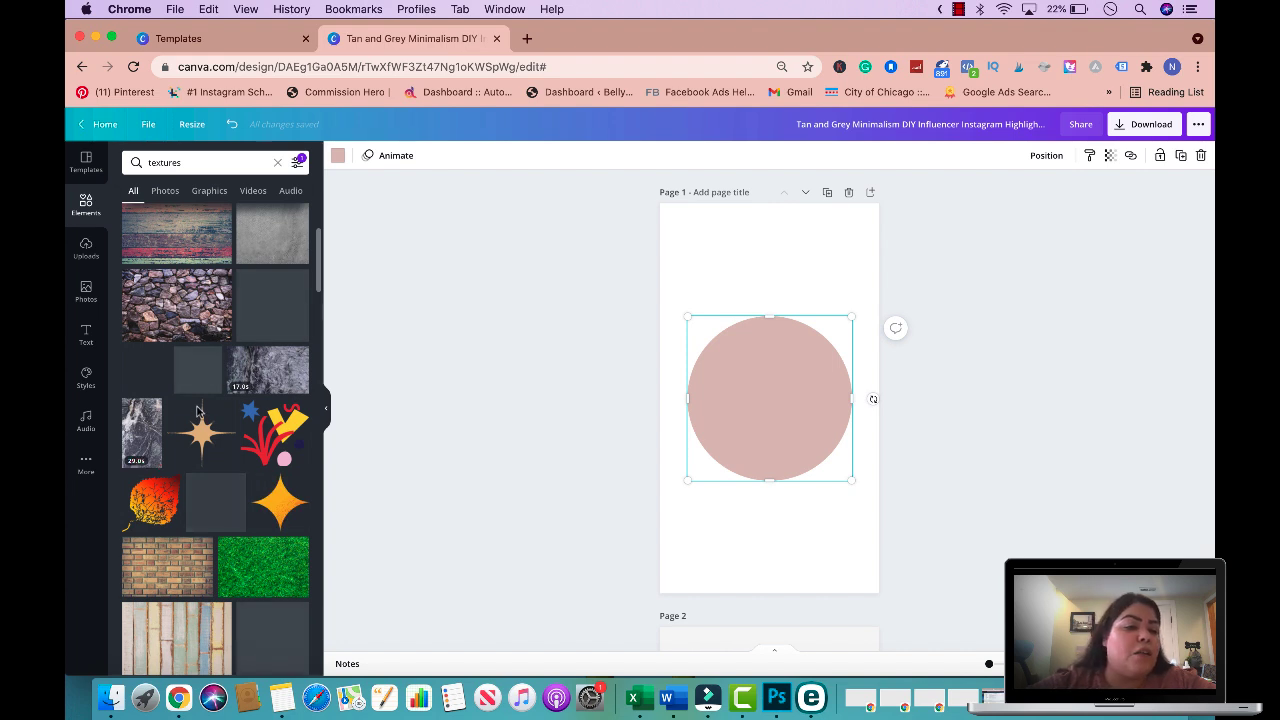
scroll(207, 290, up, 1)
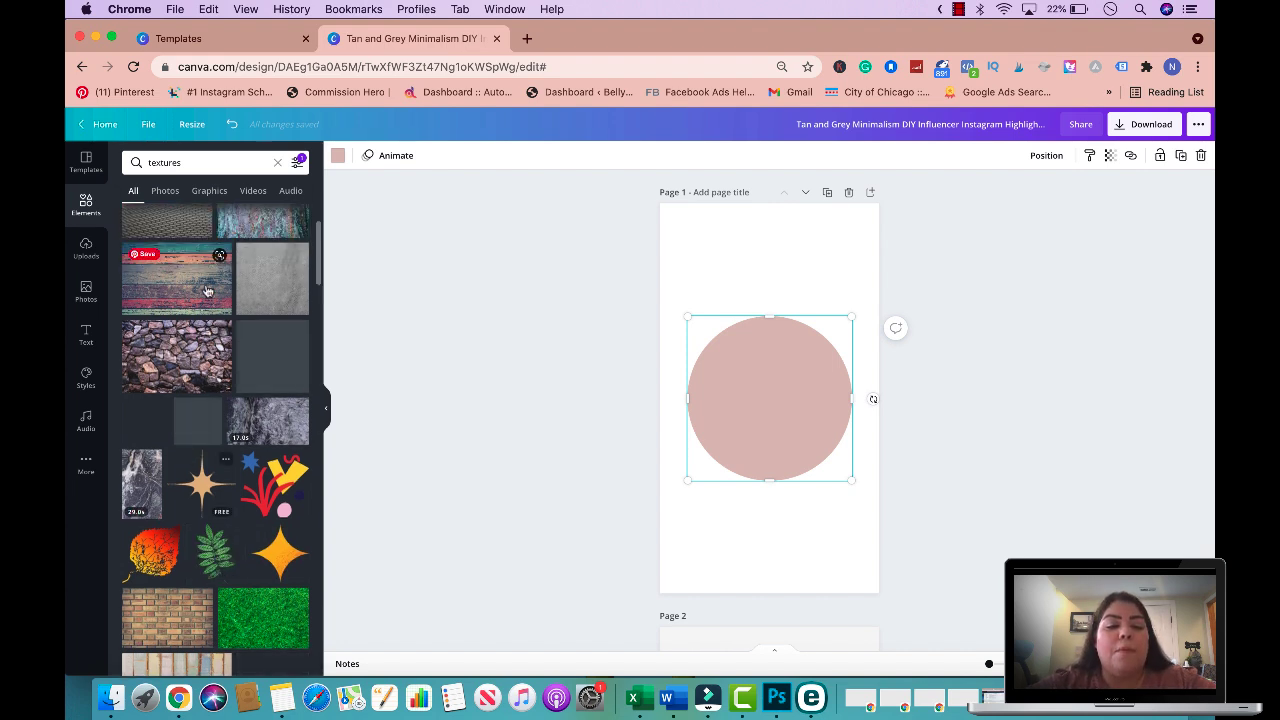
scroll(207, 290, up, 2)
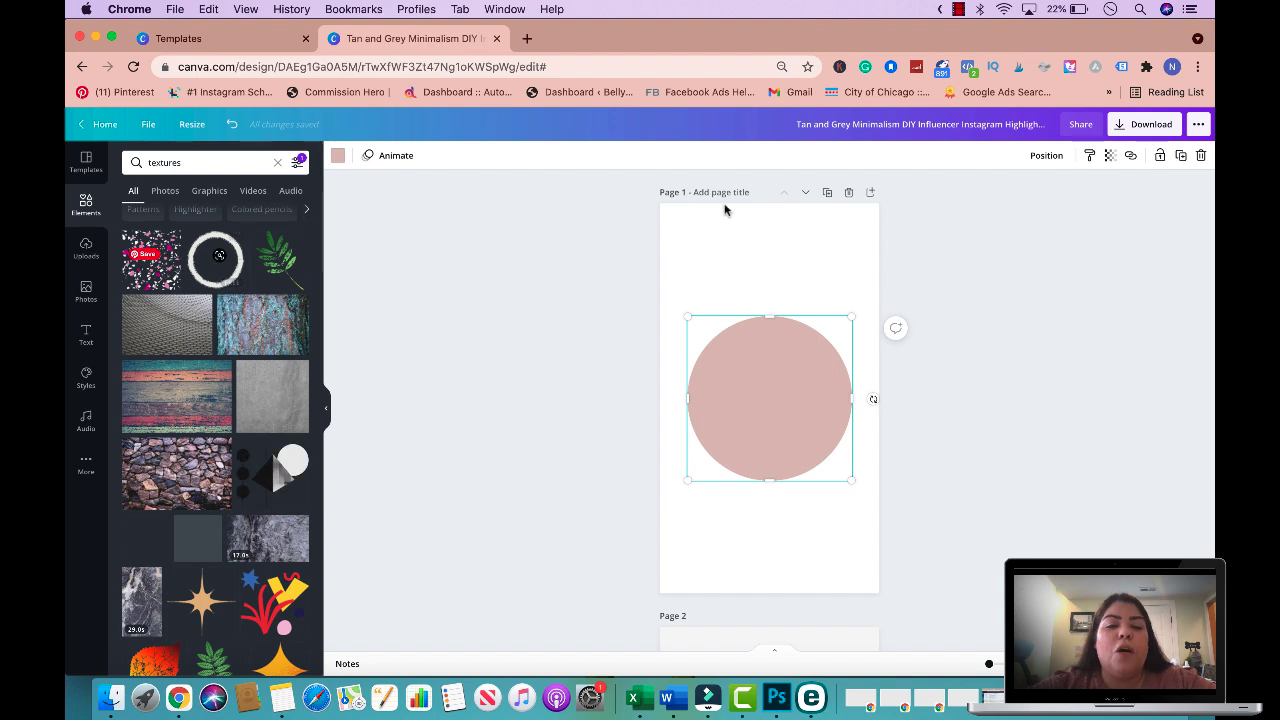
Step: Search the photo library for "marbles", restrict the results to free photos and look through them for a marble texture
click(86, 290)
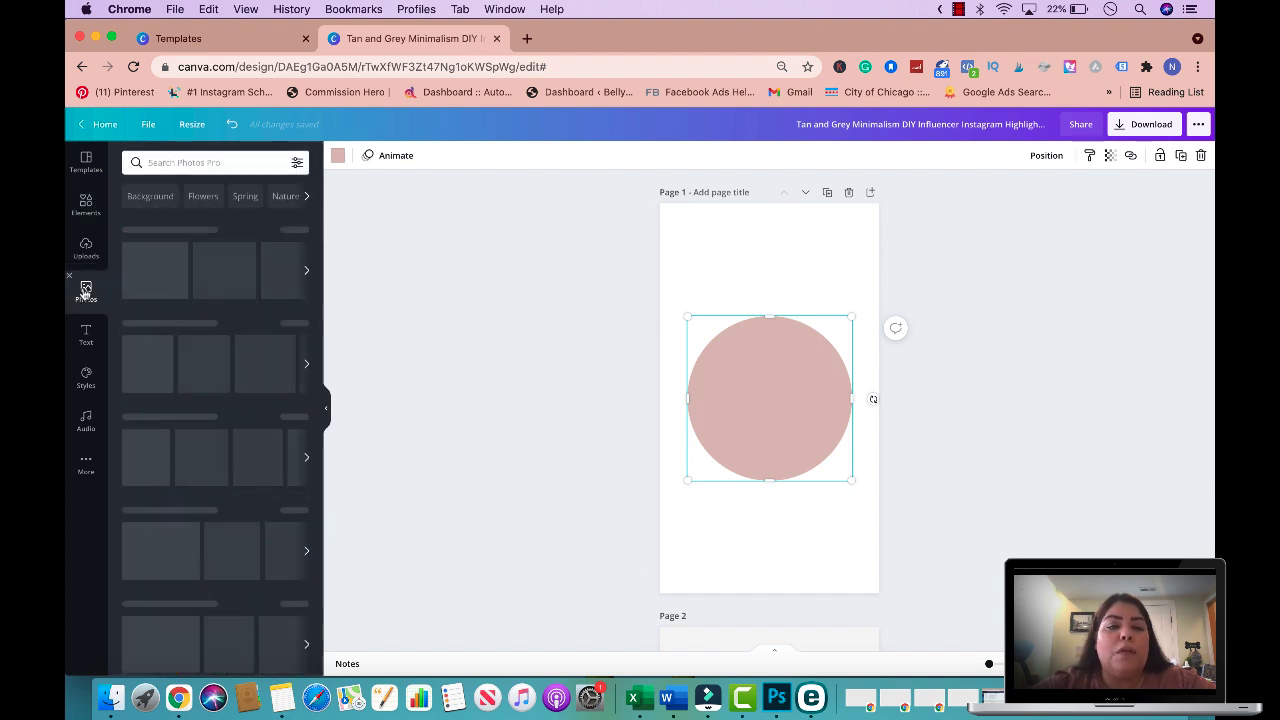
click(208, 163)
text(marbl)
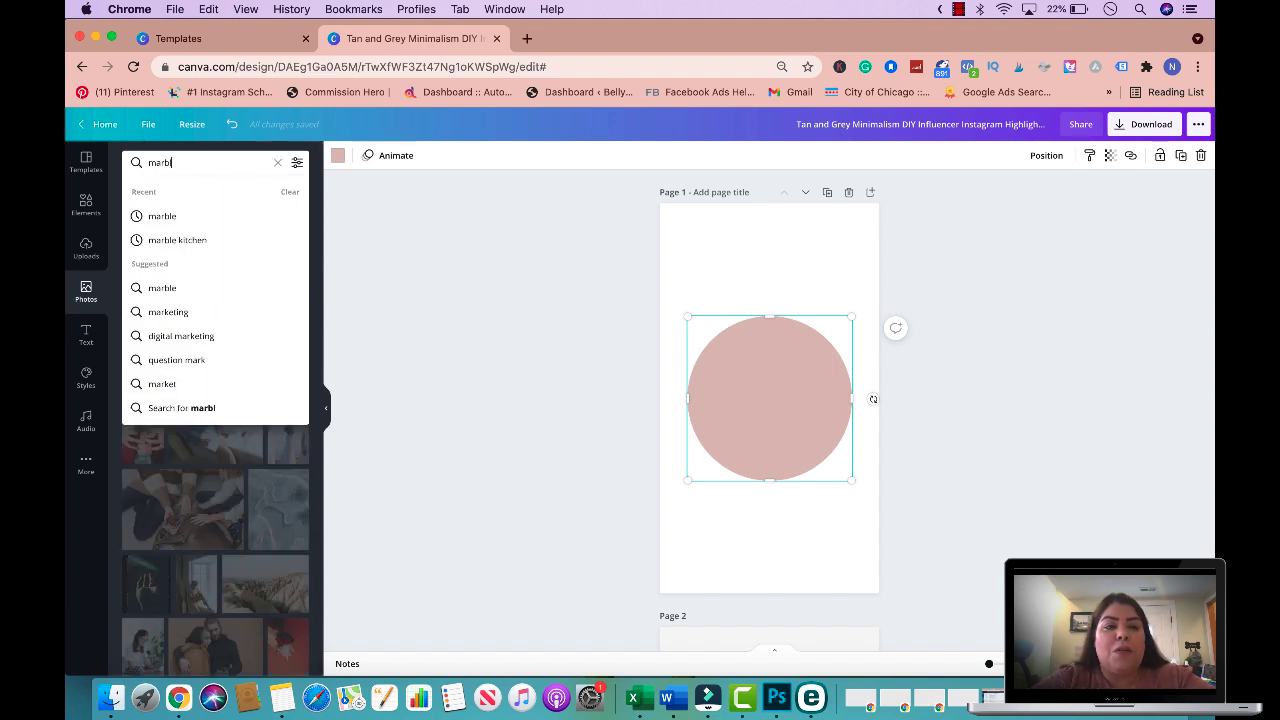
text(es)
key(Return)
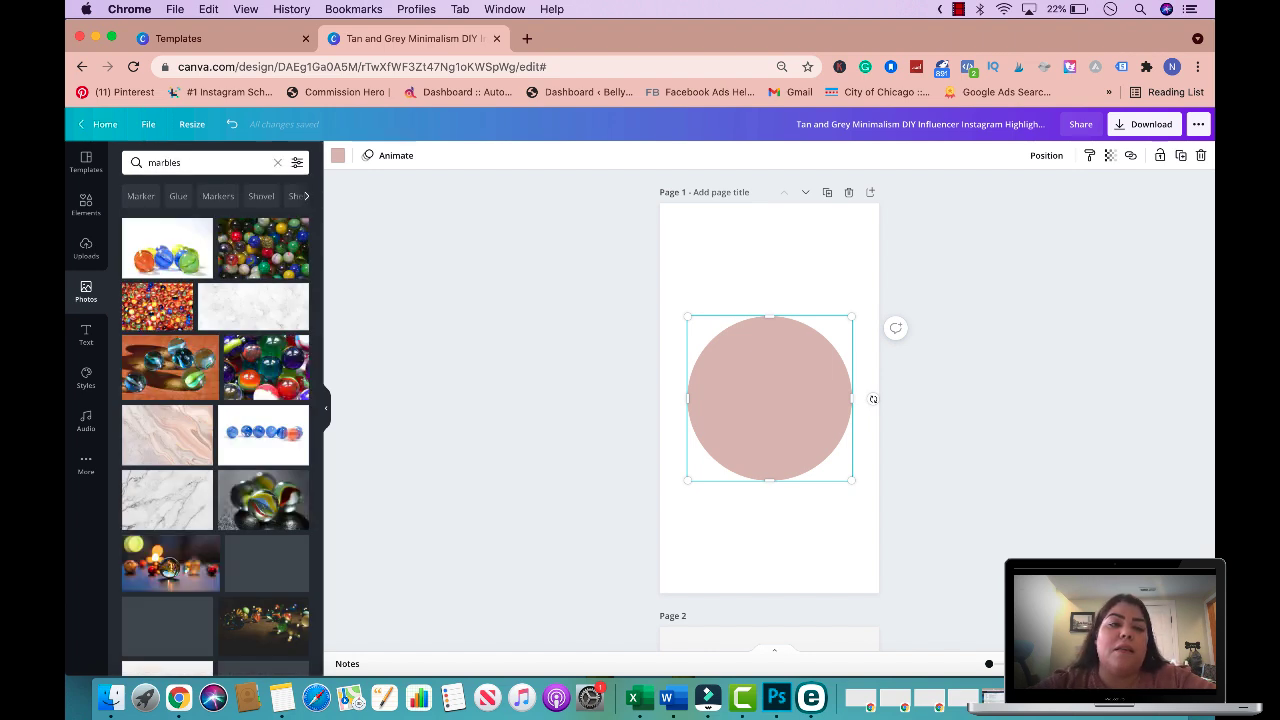
click(297, 162)
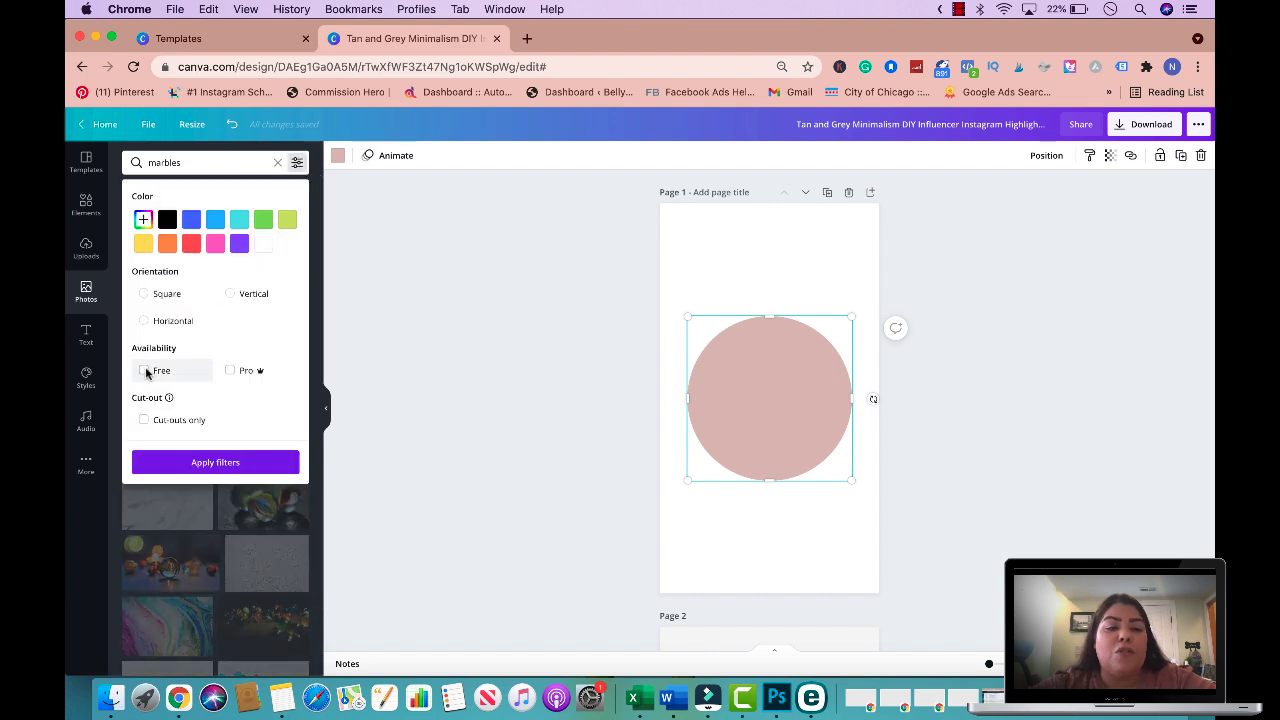
click(147, 371)
click(175, 462)
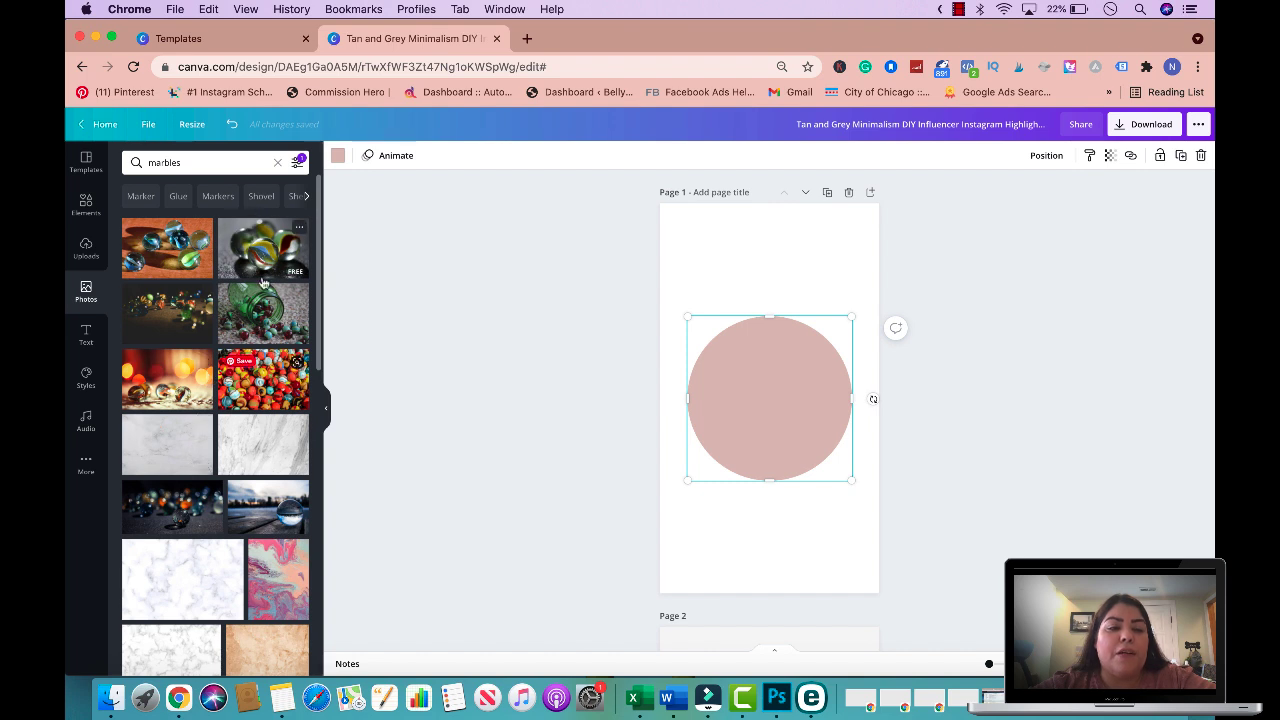
scroll(230, 315, down, 2)
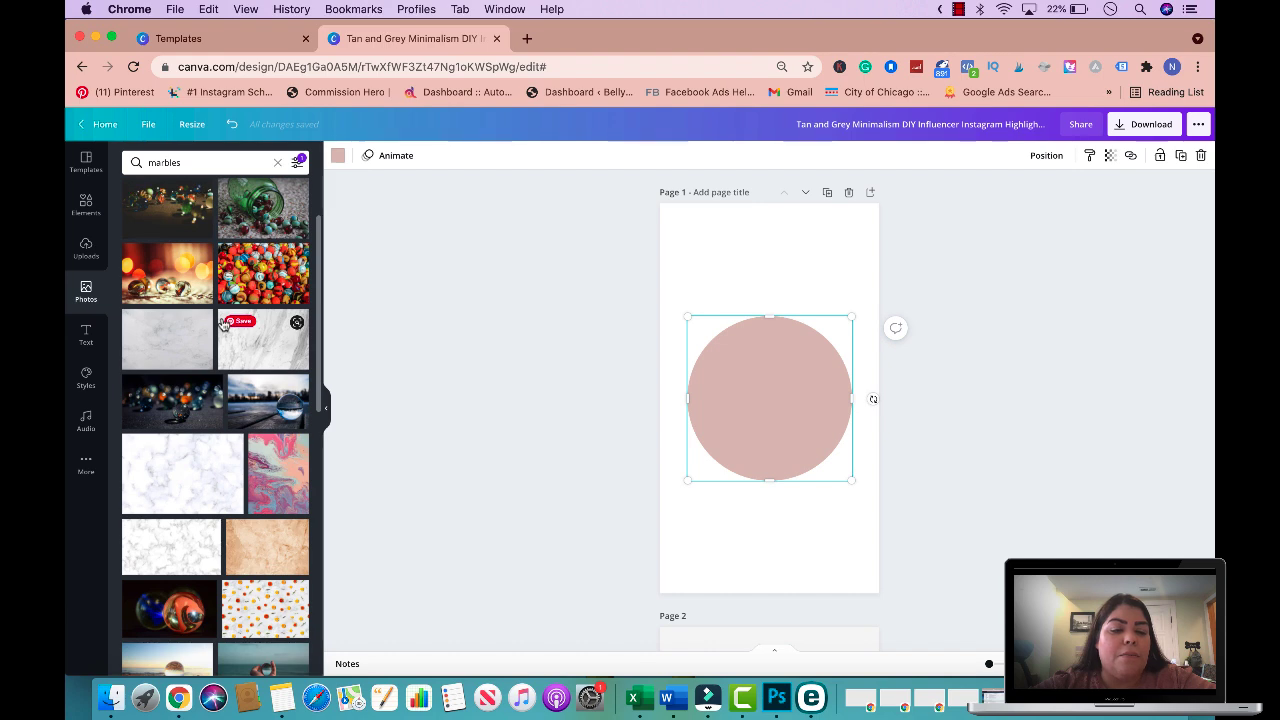
scroll(223, 323, down, 3)
scroll(210, 260, up, 6)
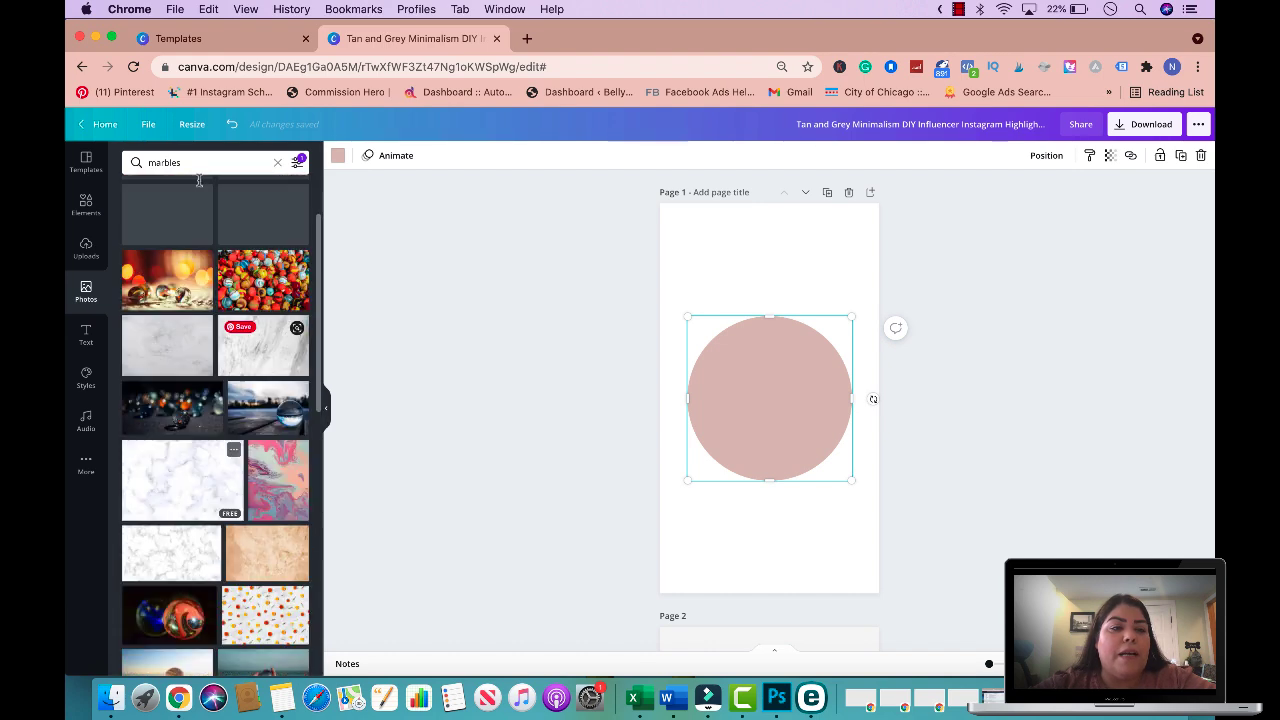
Step: Refine the photo search to "marble", keeping the free filter
click(199, 178)
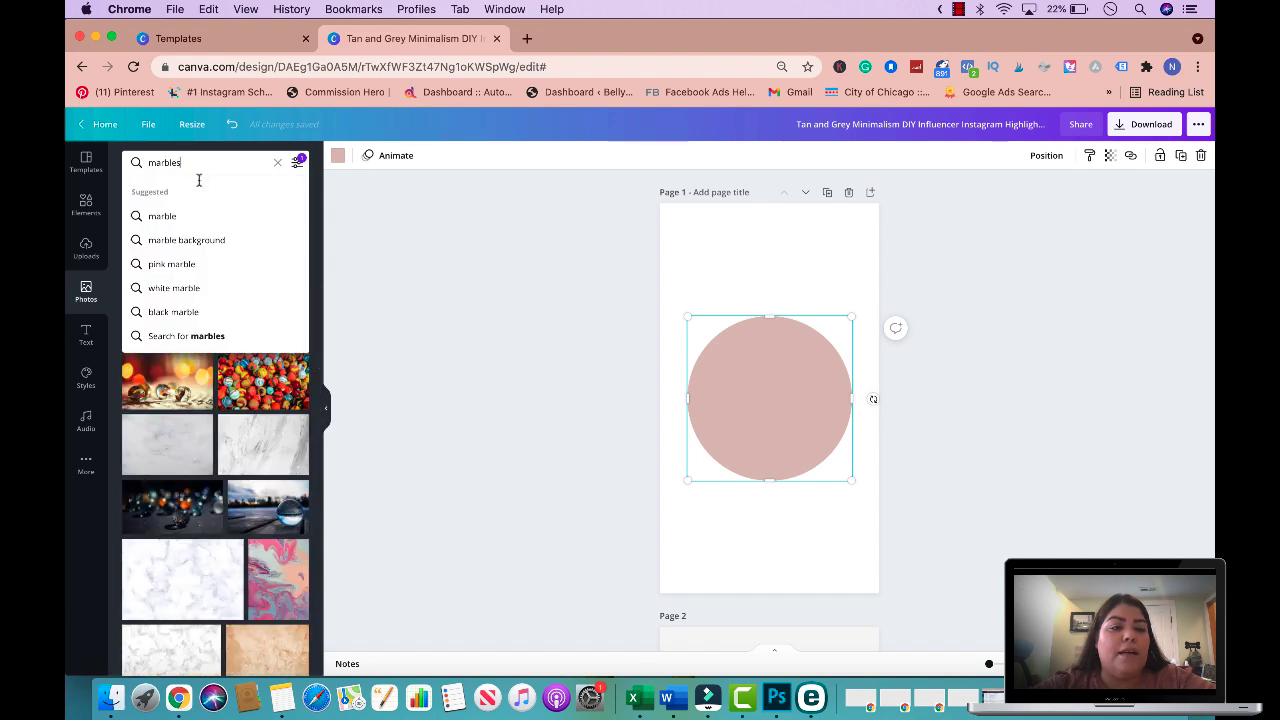
key(BackSpace)
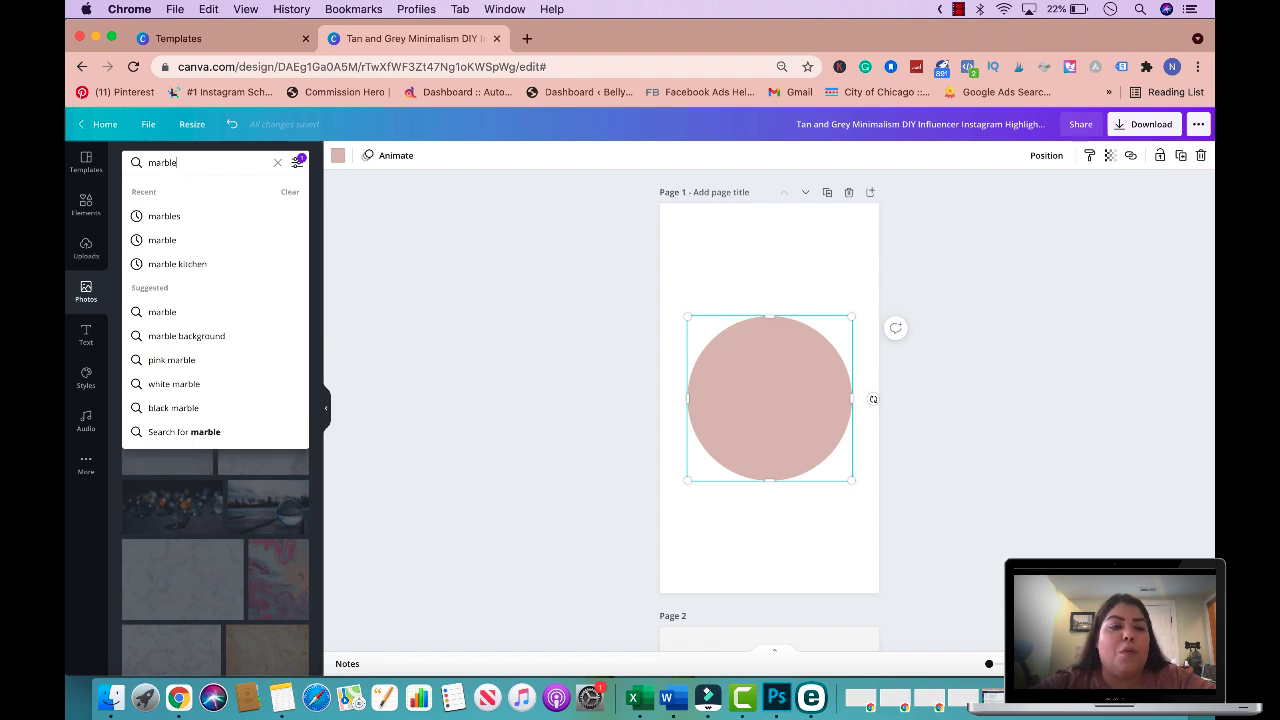
key(Return)
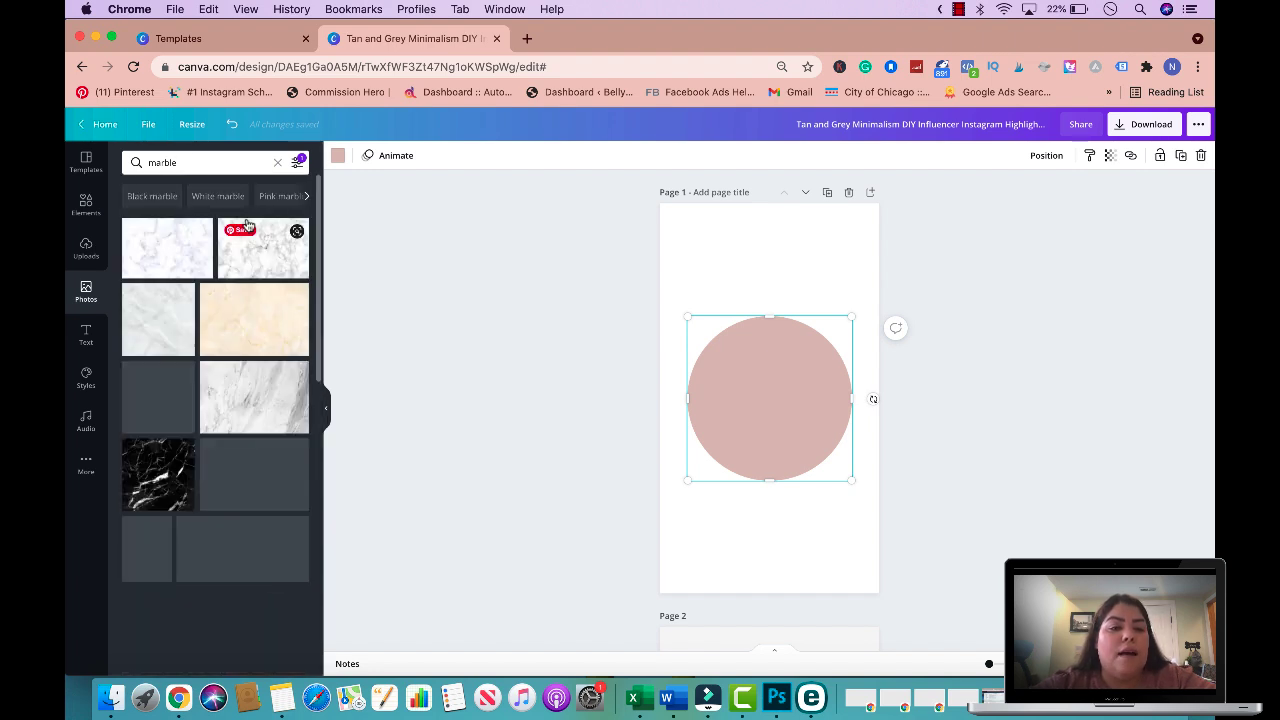
Step: Add the free white marble photo with diagonal grey veins to page 1 and enlarge it to cover the whole page
click(298, 164)
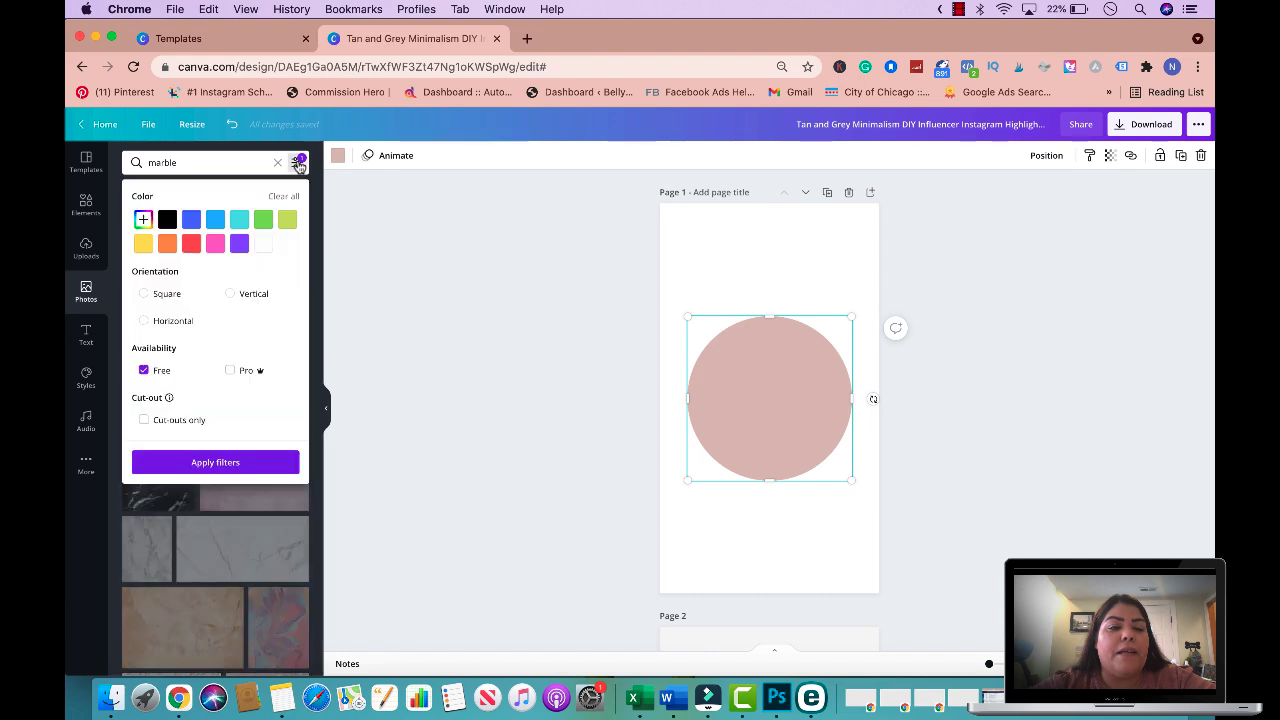
click(168, 462)
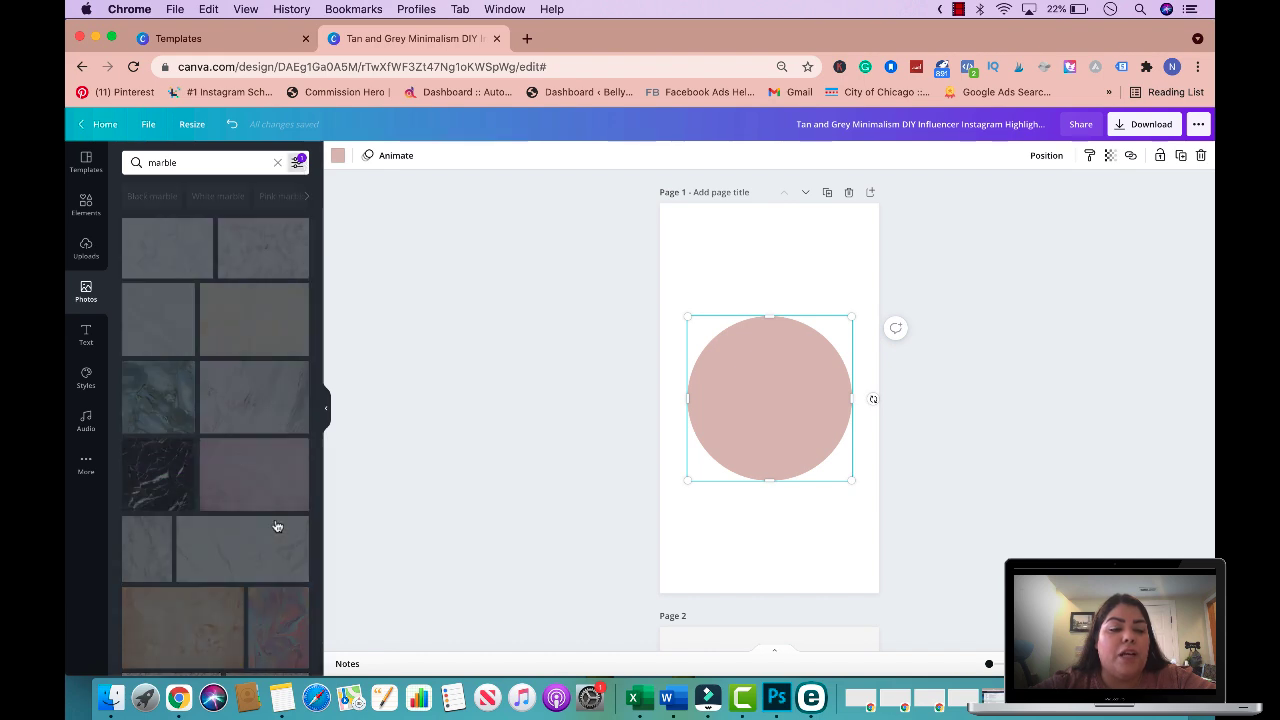
scroll(277, 527, down, 3)
scroll(277, 527, down, 2)
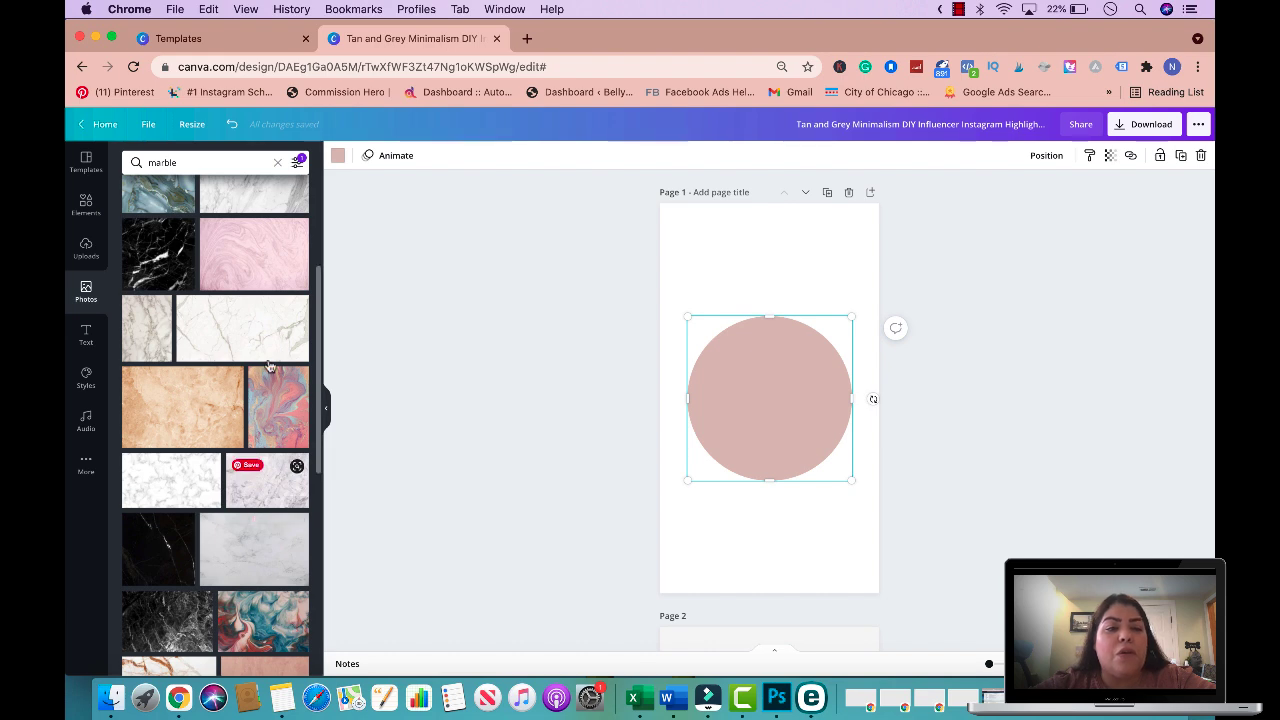
scroll(266, 420, up, 2)
scroll(269, 366, down, 5)
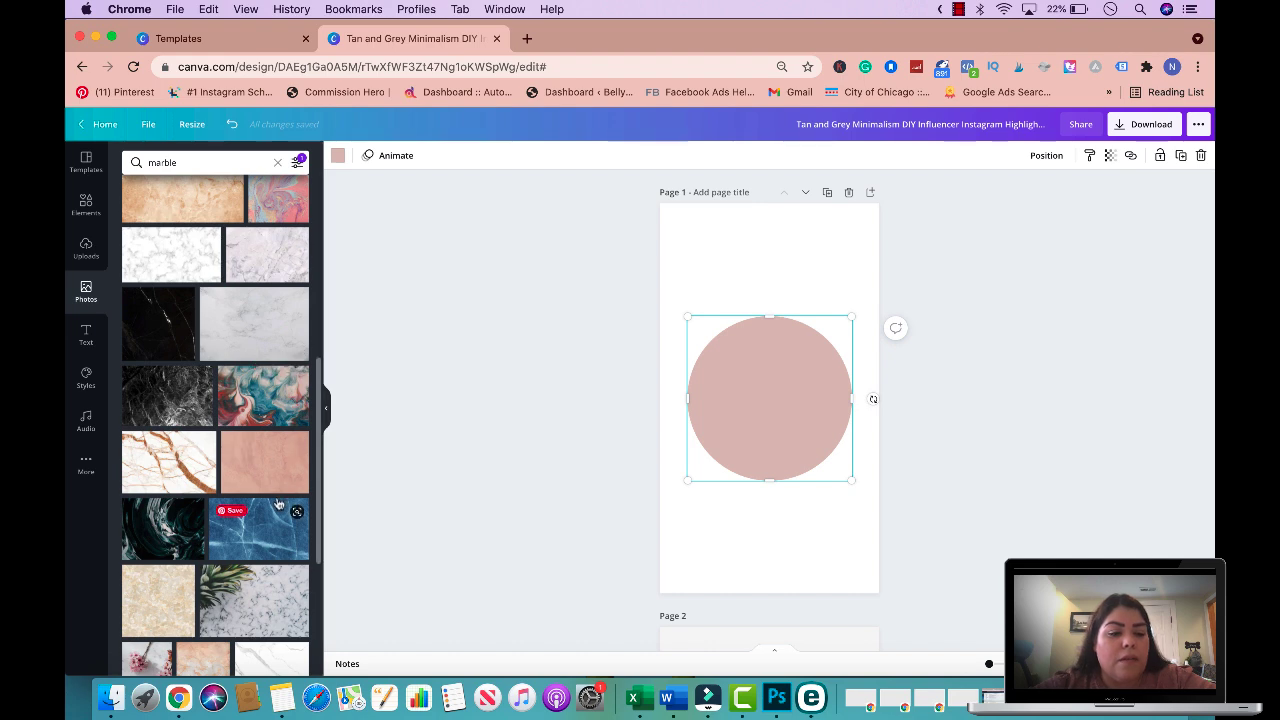
scroll(245, 455, down, 3)
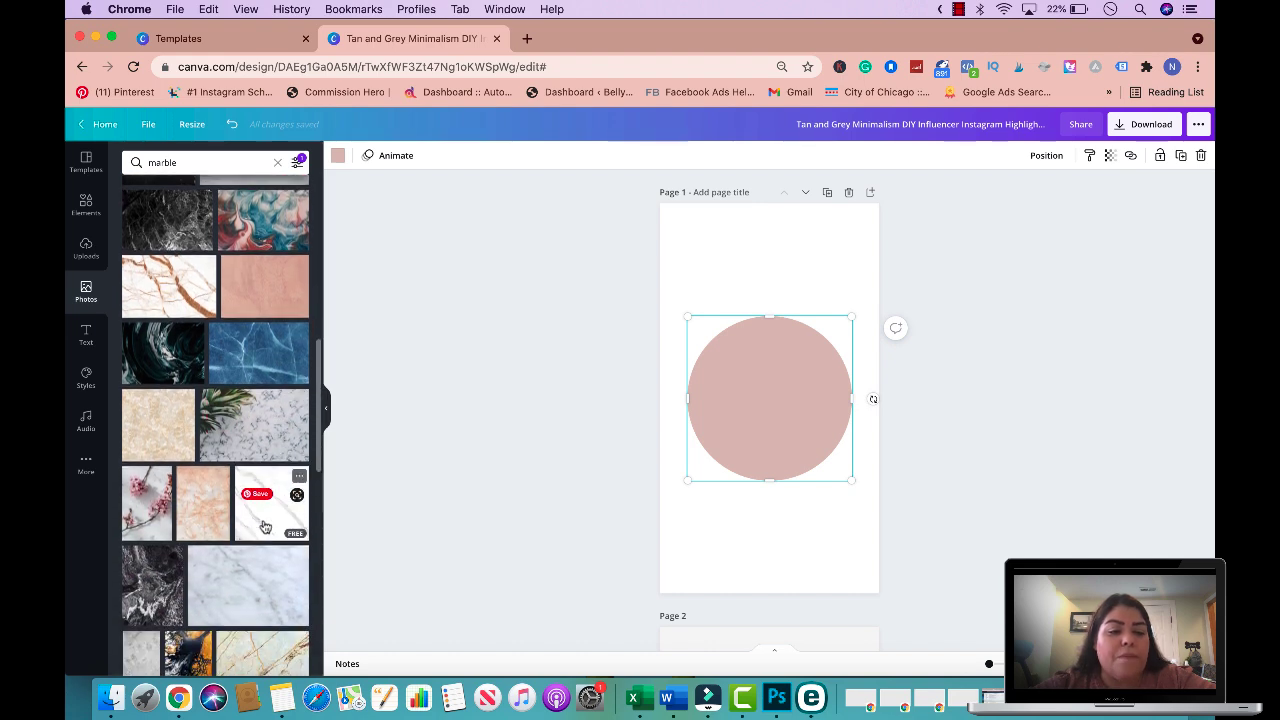
click(265, 527)
drag(612, 244, 531, 197)
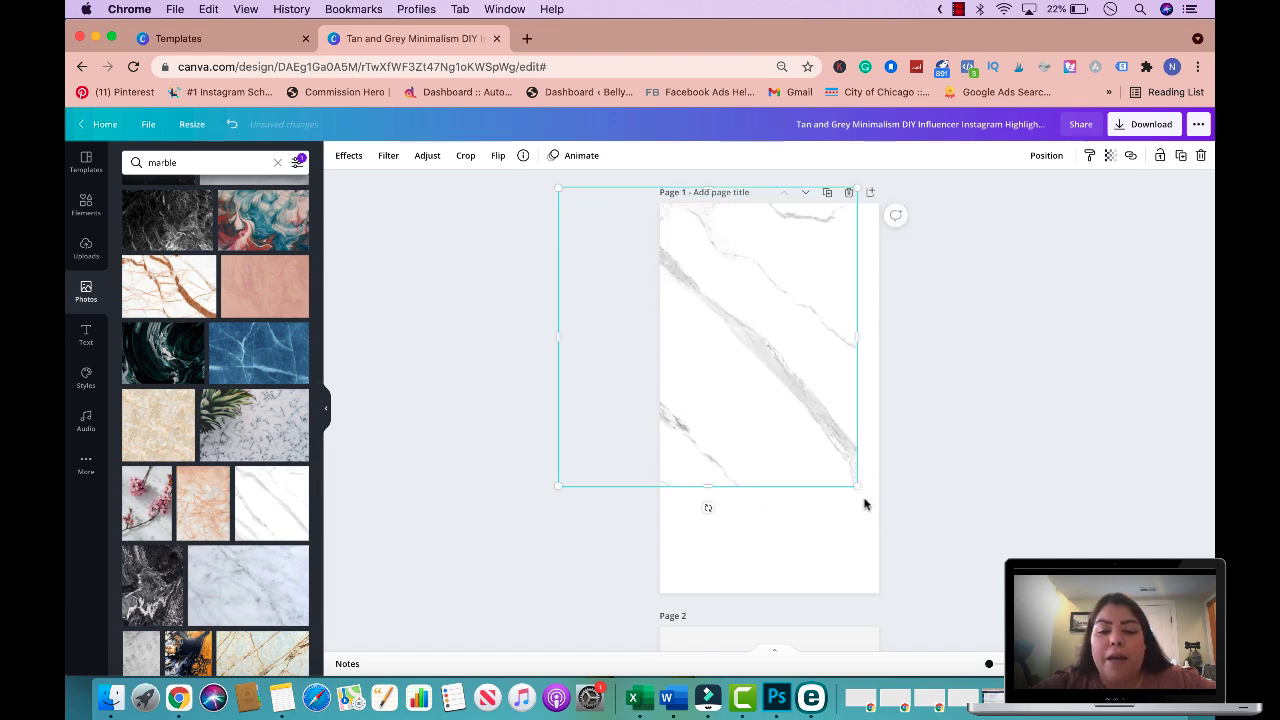
drag(851, 486, 991, 600)
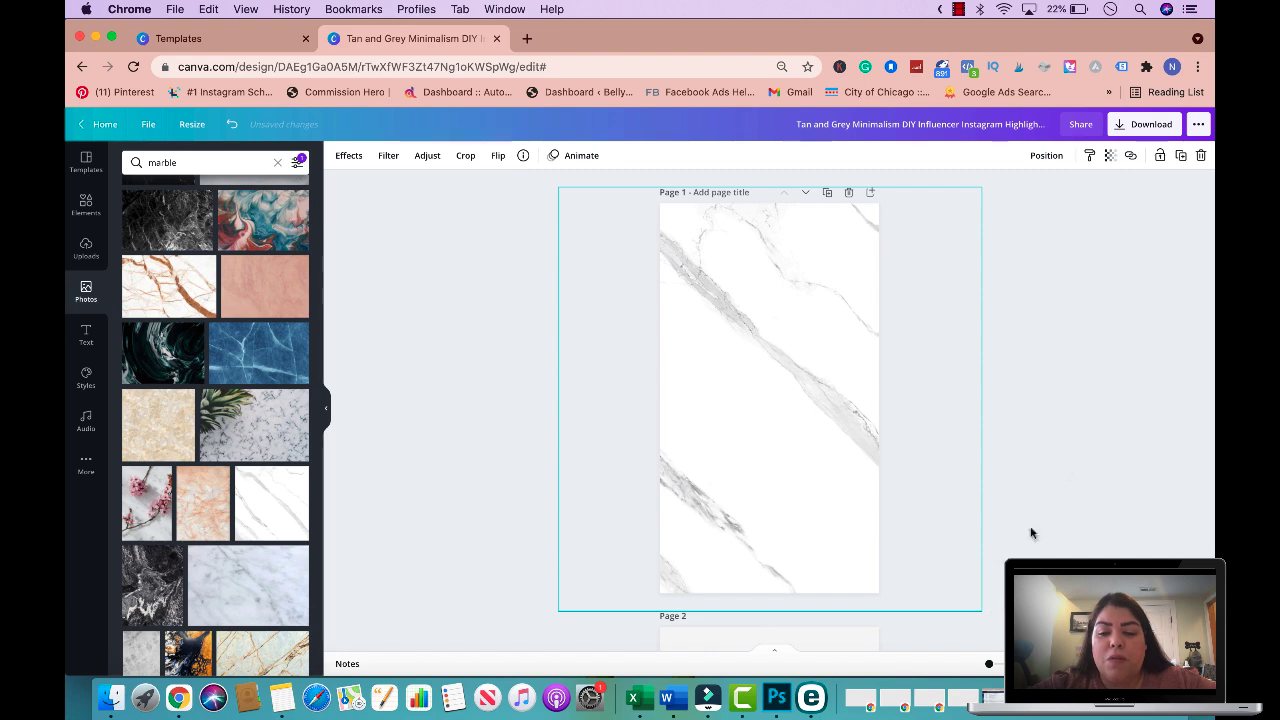
Step: Send the marble photo backward so it sits behind the pink circle on page 1
click(1050, 158)
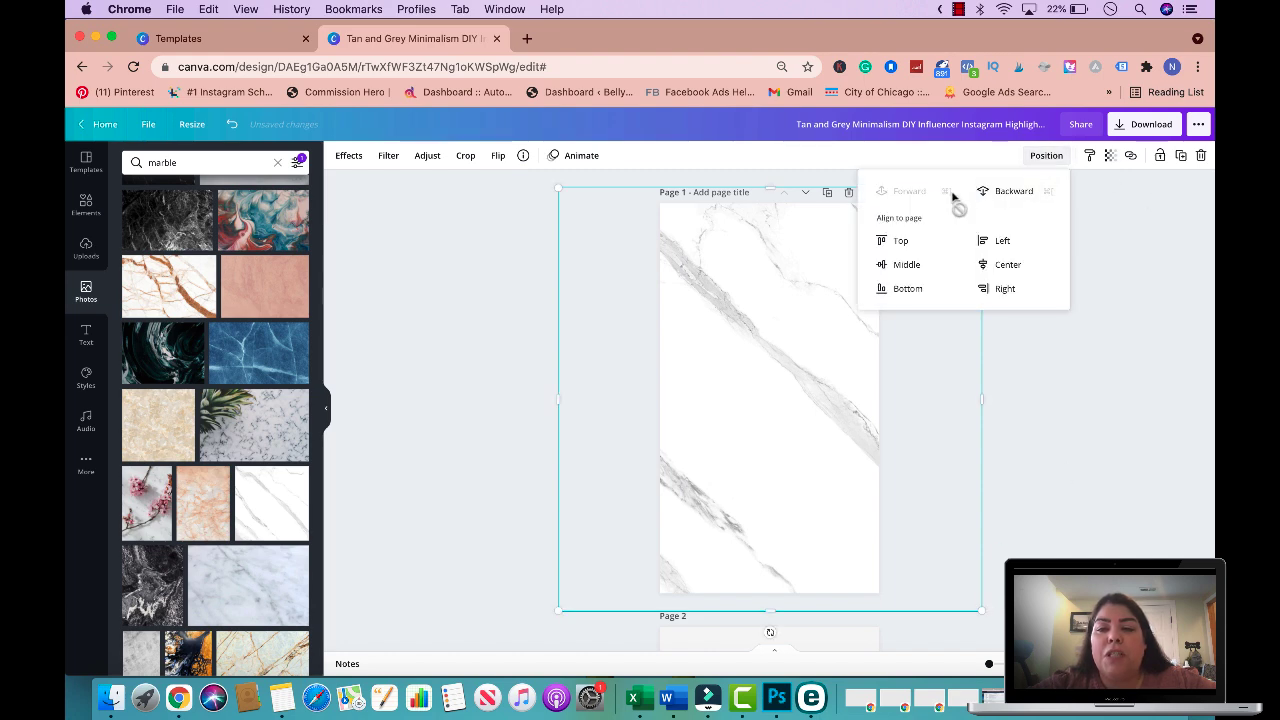
click(1007, 191)
scroll(1046, 424, down, 3)
scroll(1046, 424, up, 3)
click(1003, 396)
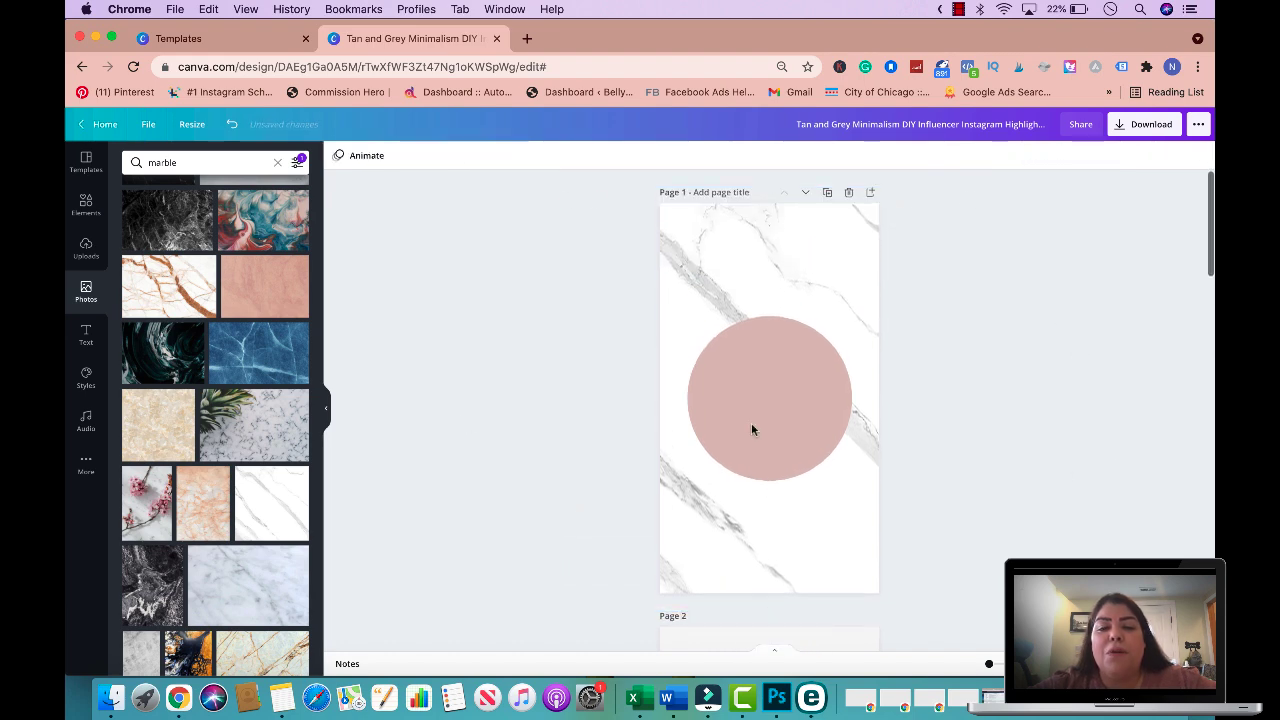
Step: Add the recently used bold italic serif text combination to the circle and delete its small address text
click(86, 335)
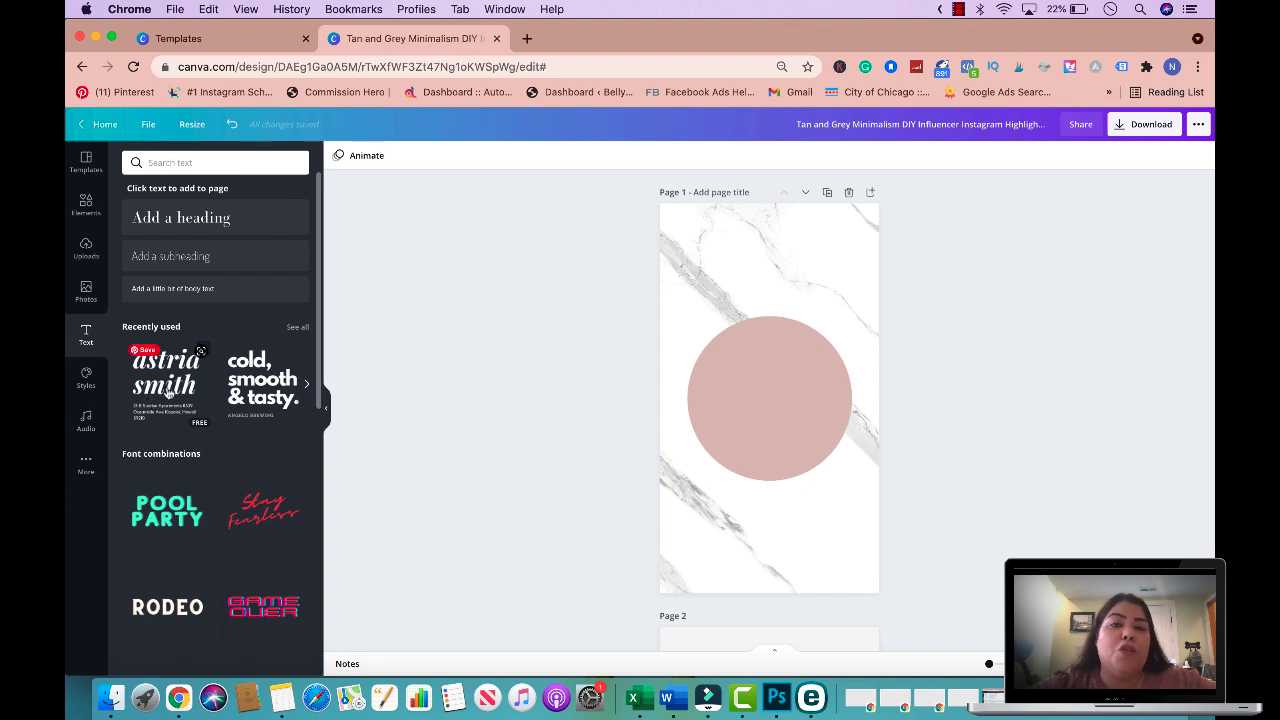
drag(467, 403, 800, 403)
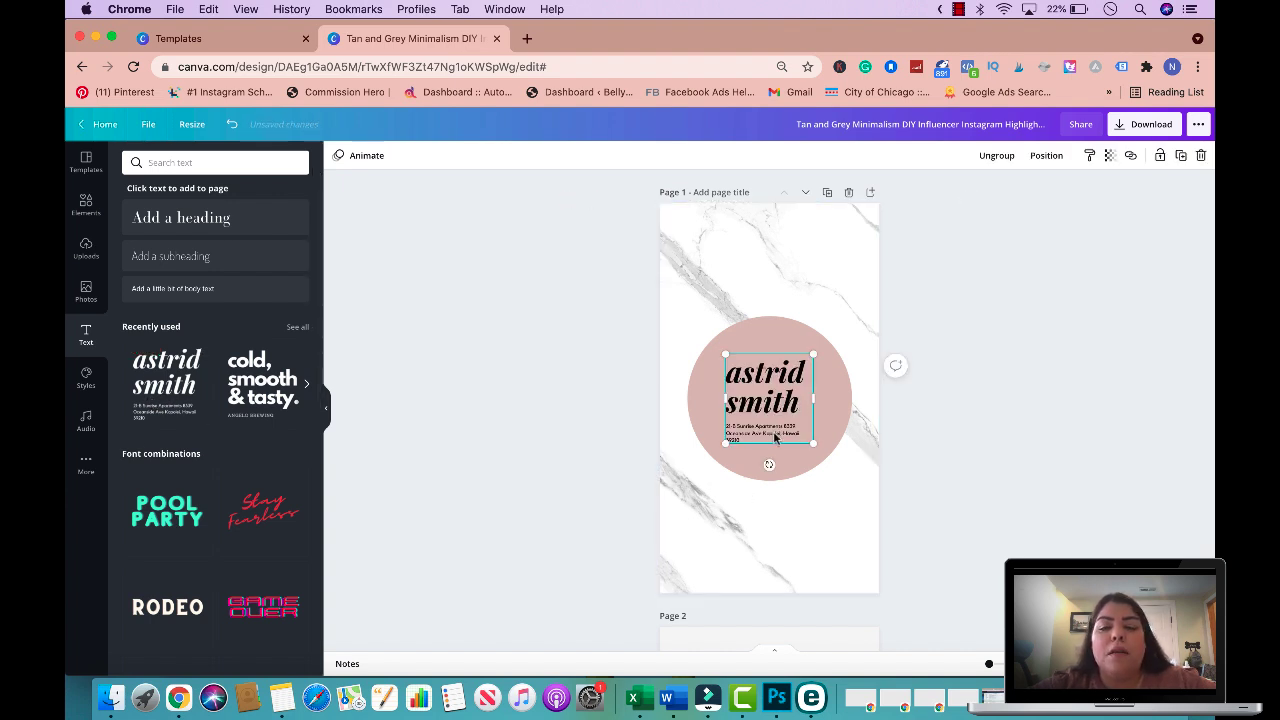
click(764, 434)
key(Delete)
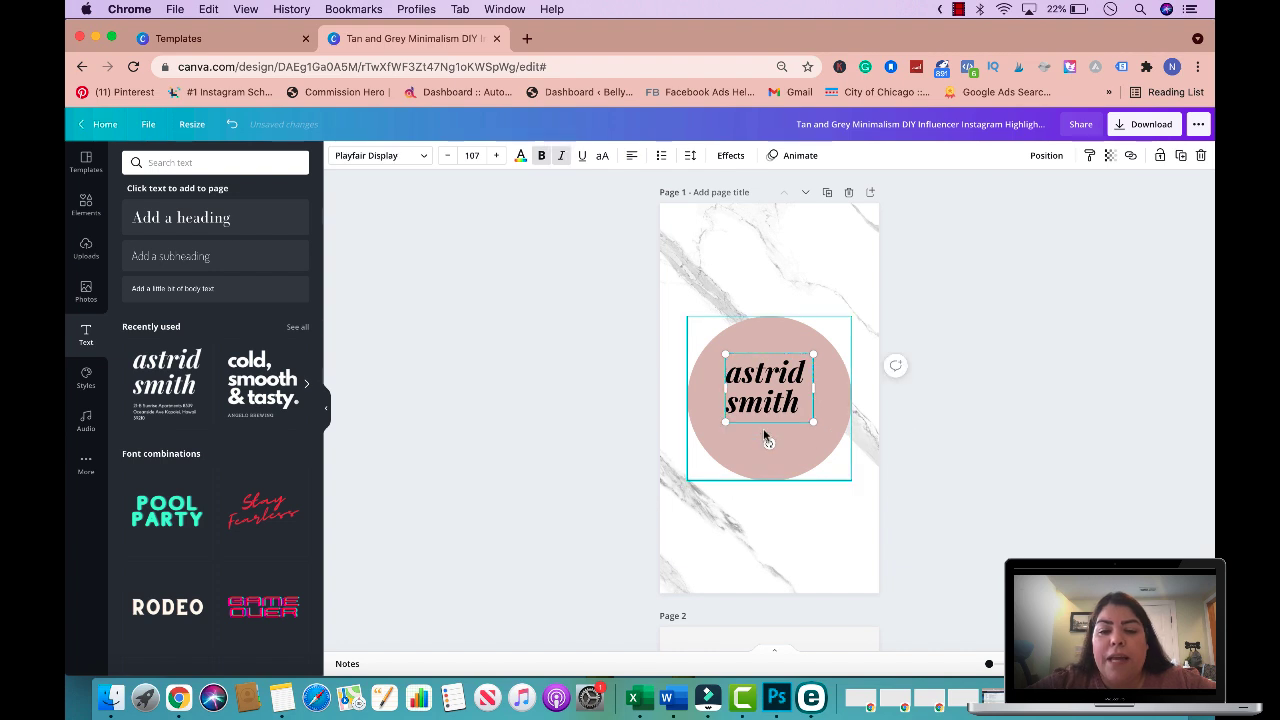
Step: Replace the heading text with "About Me" and widen its text box so the words fit on one line
double_click(767, 385)
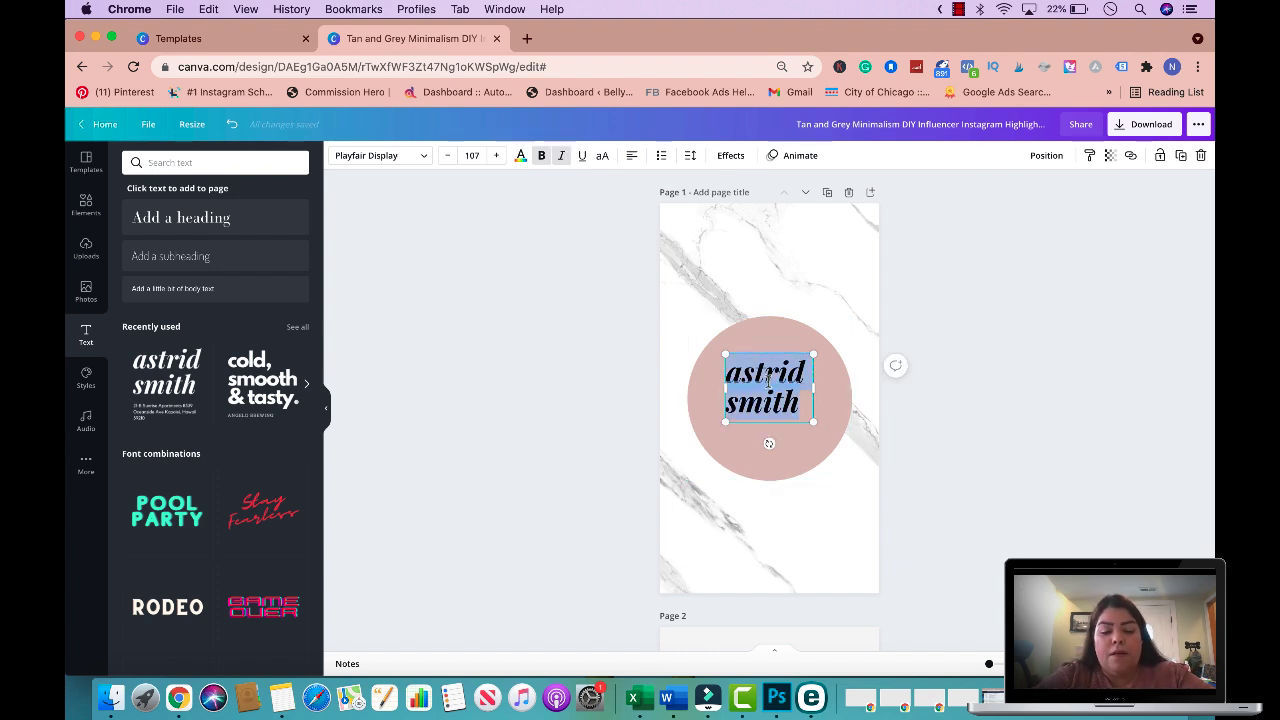
text(Aout)
key(BackSpace)
key(BackSpace)
key(BackSpace)
text(bout Me)
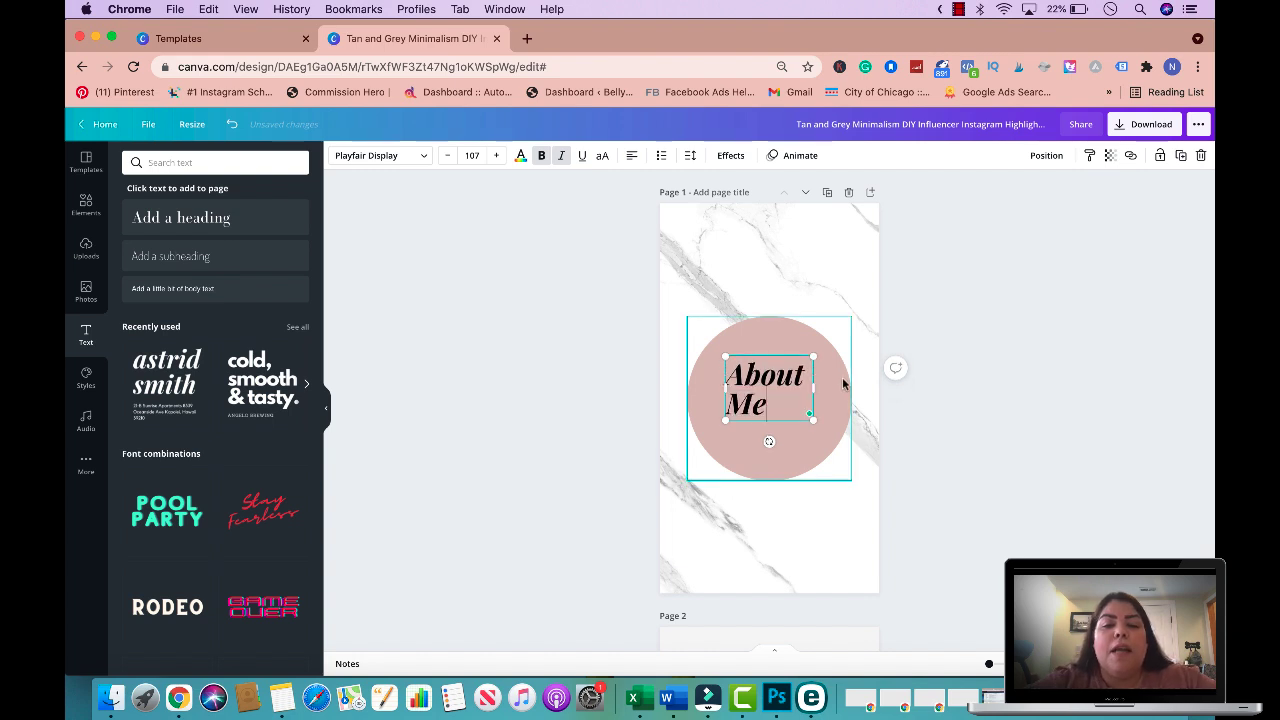
drag(813, 388, 873, 389)
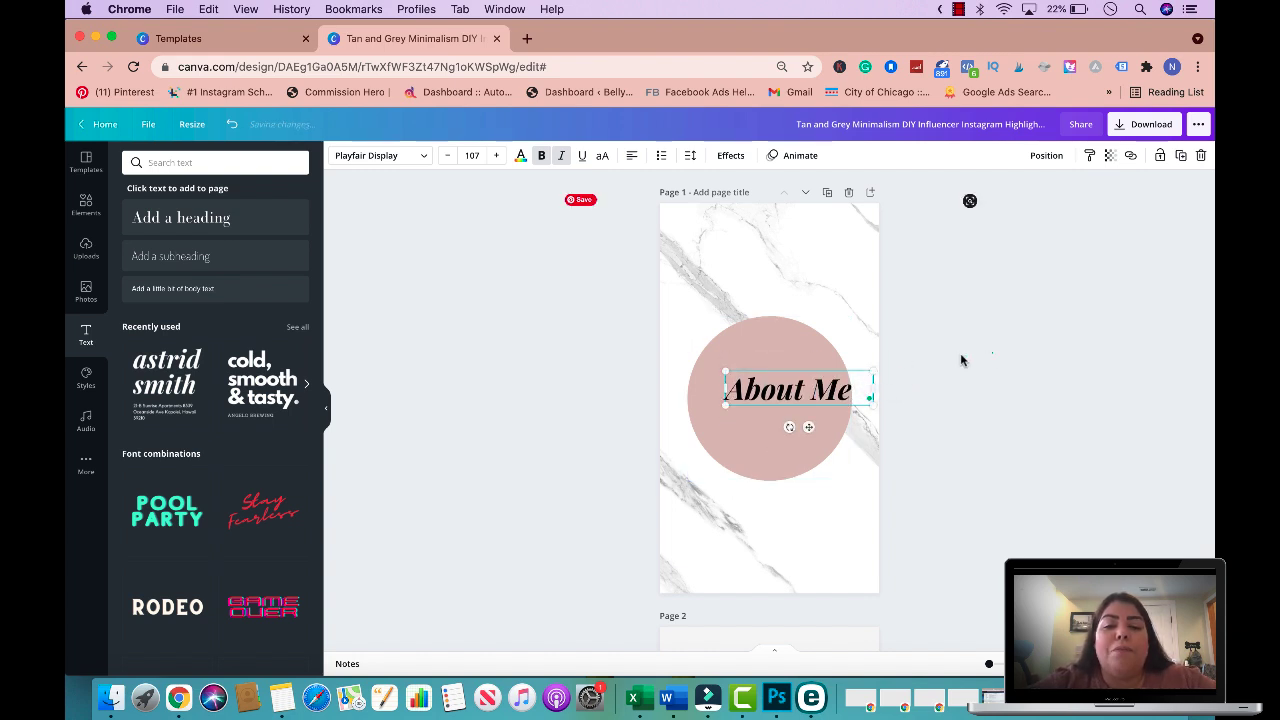
click(988, 357)
Step: Centre the "About Me" text inside the pink circle
drag(796, 390, 779, 399)
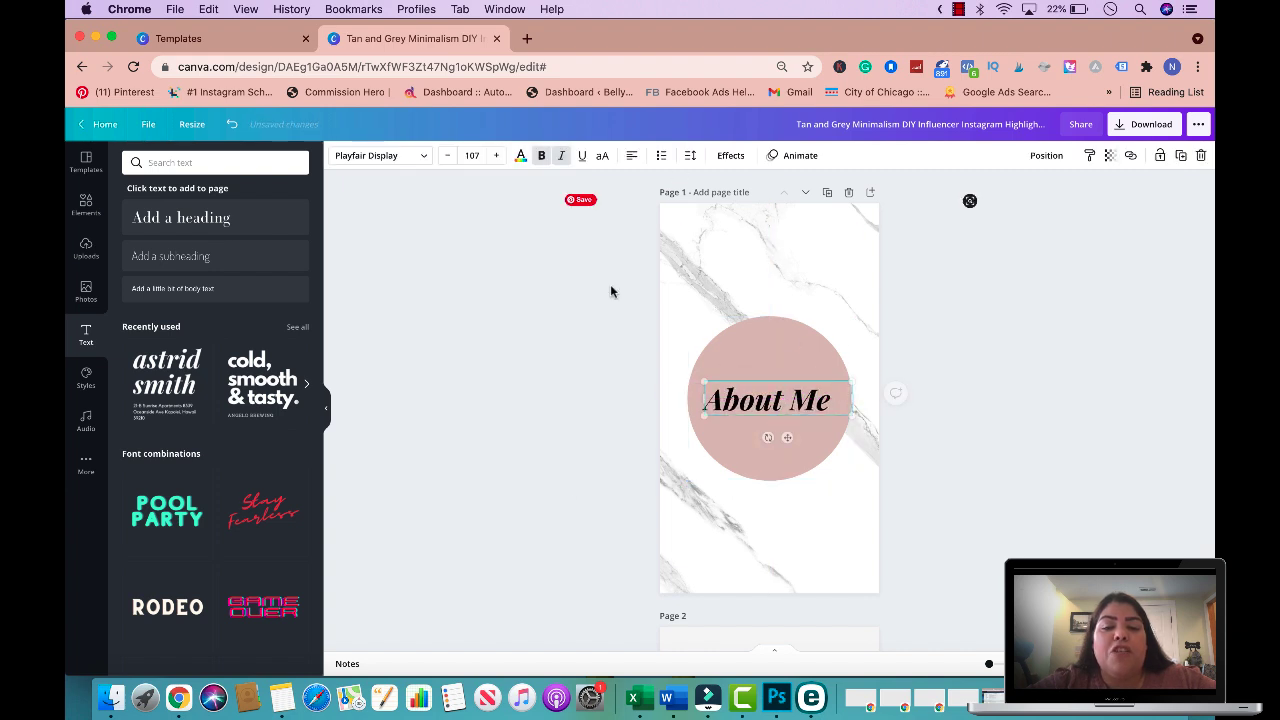
click(971, 357)
drag(809, 399, 806, 400)
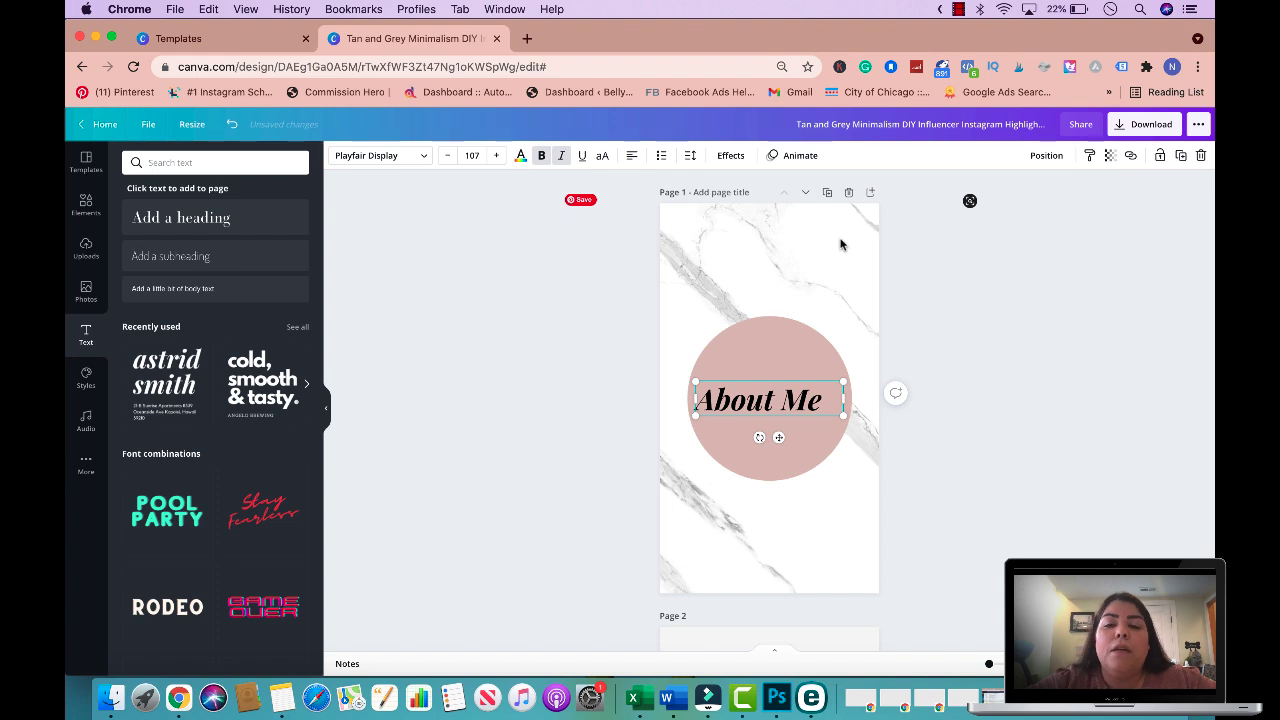
drag(790, 402, 800, 398)
click(814, 210)
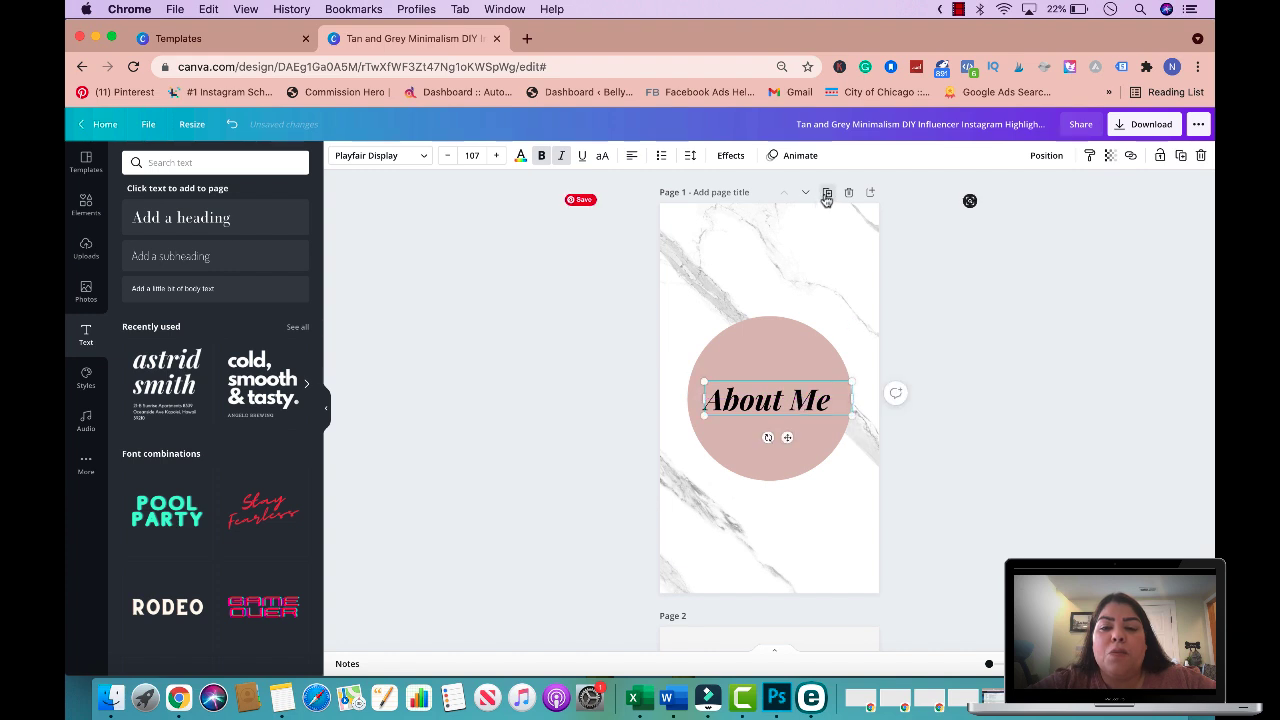
Step: Duplicate page 1, change the copy's text to "Show Now" and centre it in the circle
click(827, 192)
click(767, 420)
click(767, 421)
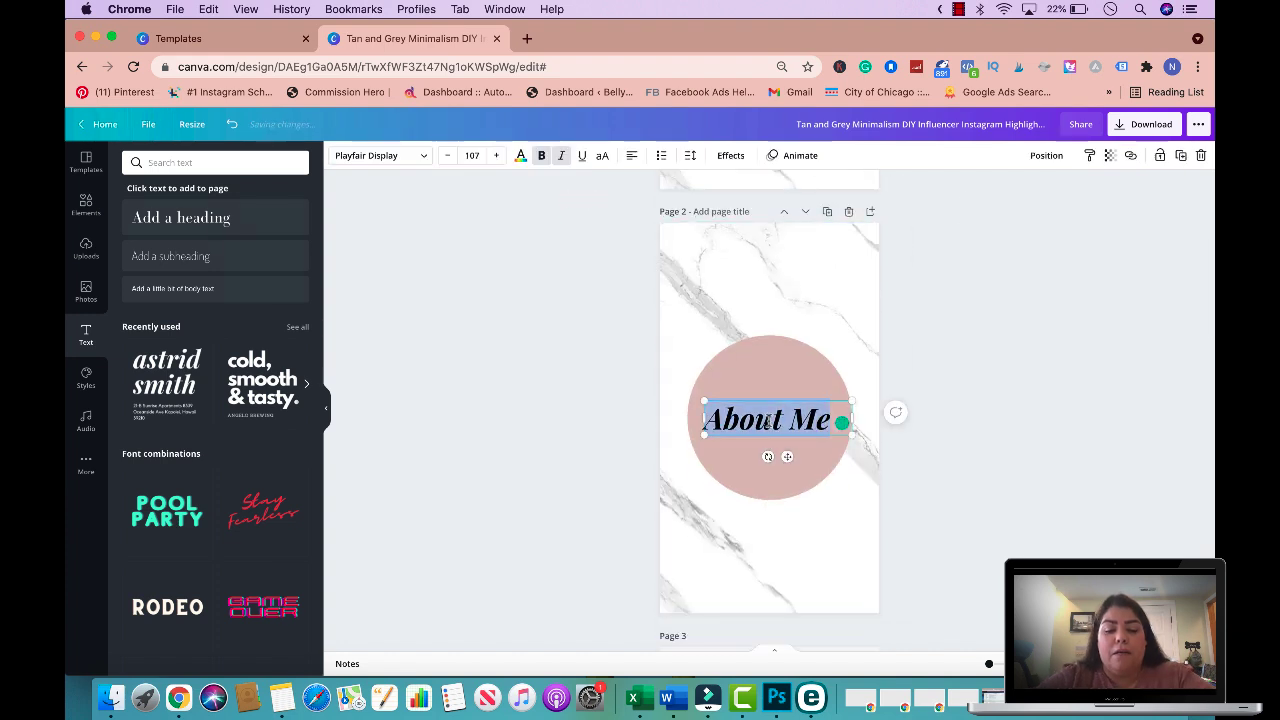
text(Show Now)
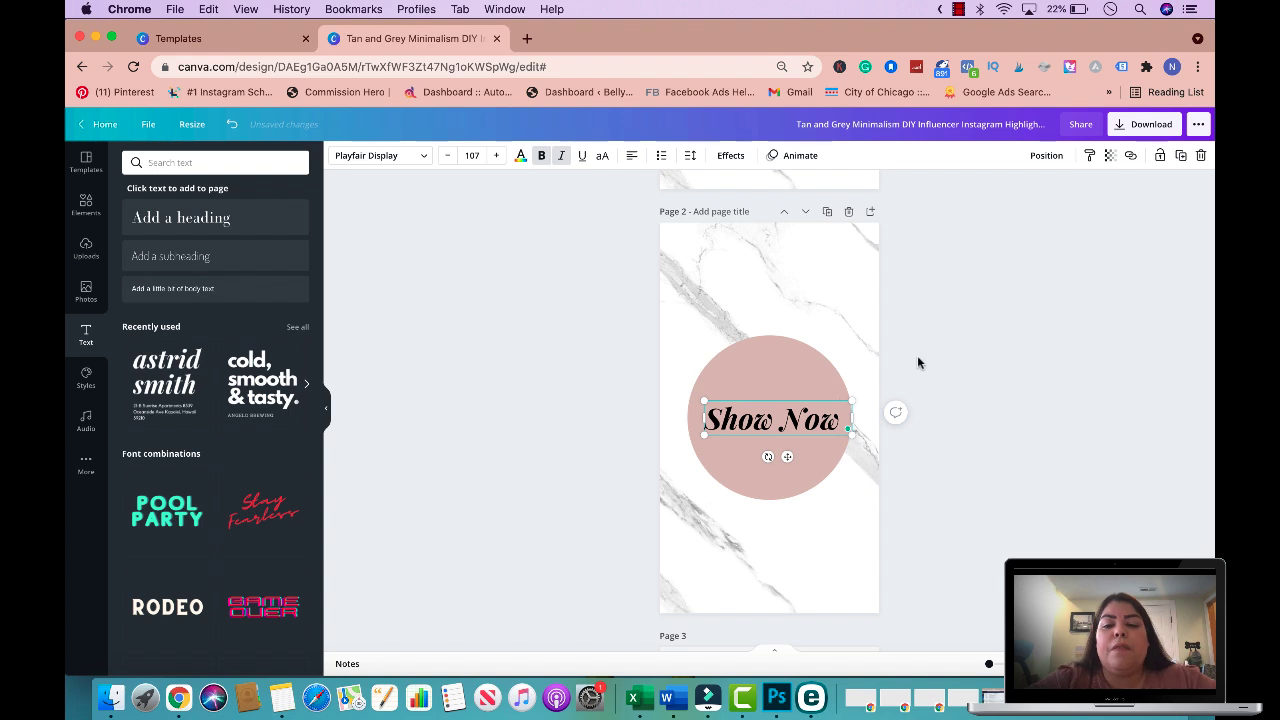
click(978, 334)
drag(779, 420, 770, 420)
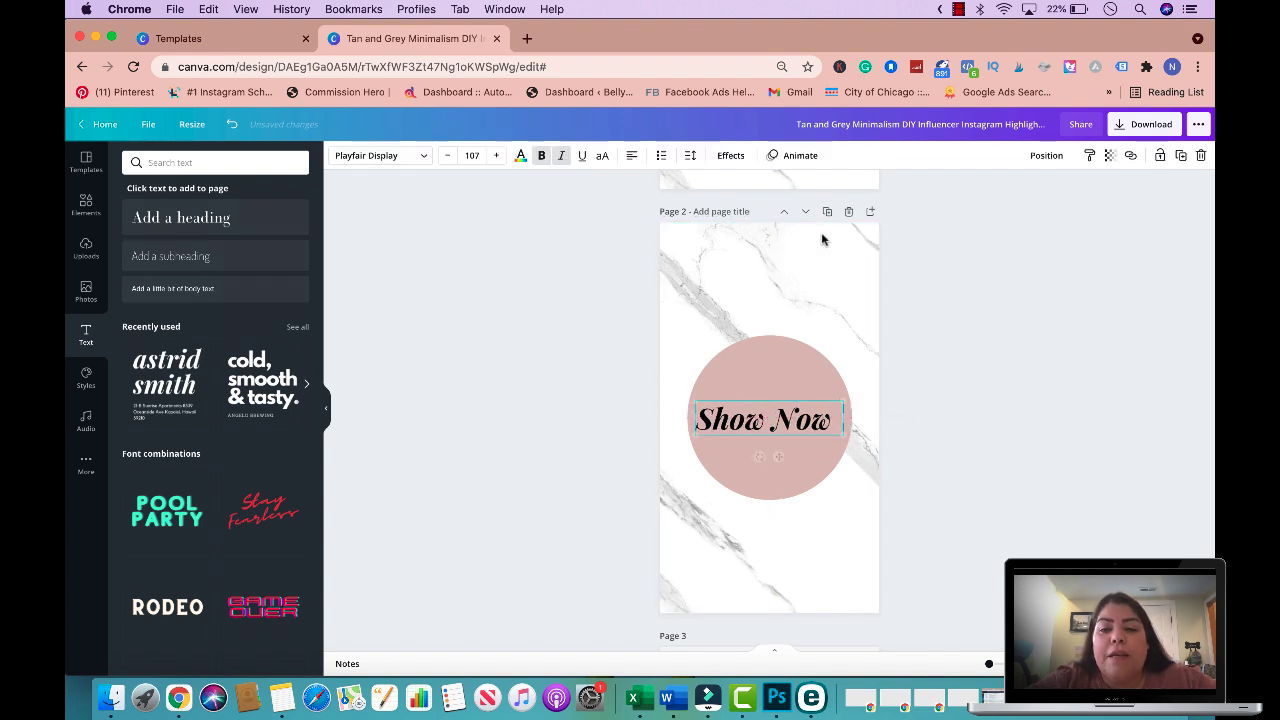
Step: Duplicate the "Show Now" page, change the copy's text to "Reviews" and centre it in the circle
click(827, 211)
click(767, 450)
click(767, 450)
key(super+a)
text(Review)
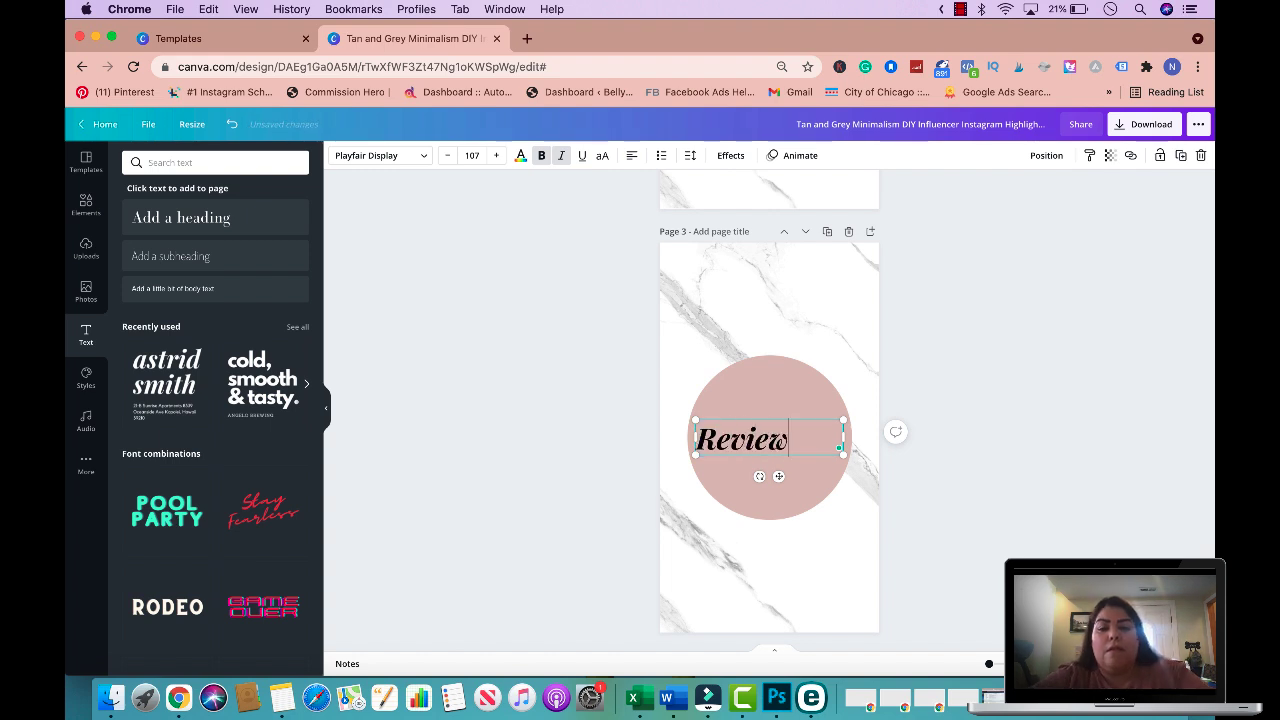
text(s)
click(966, 433)
click(748, 447)
drag(748, 447, 771, 440)
scroll(823, 300, up, 10)
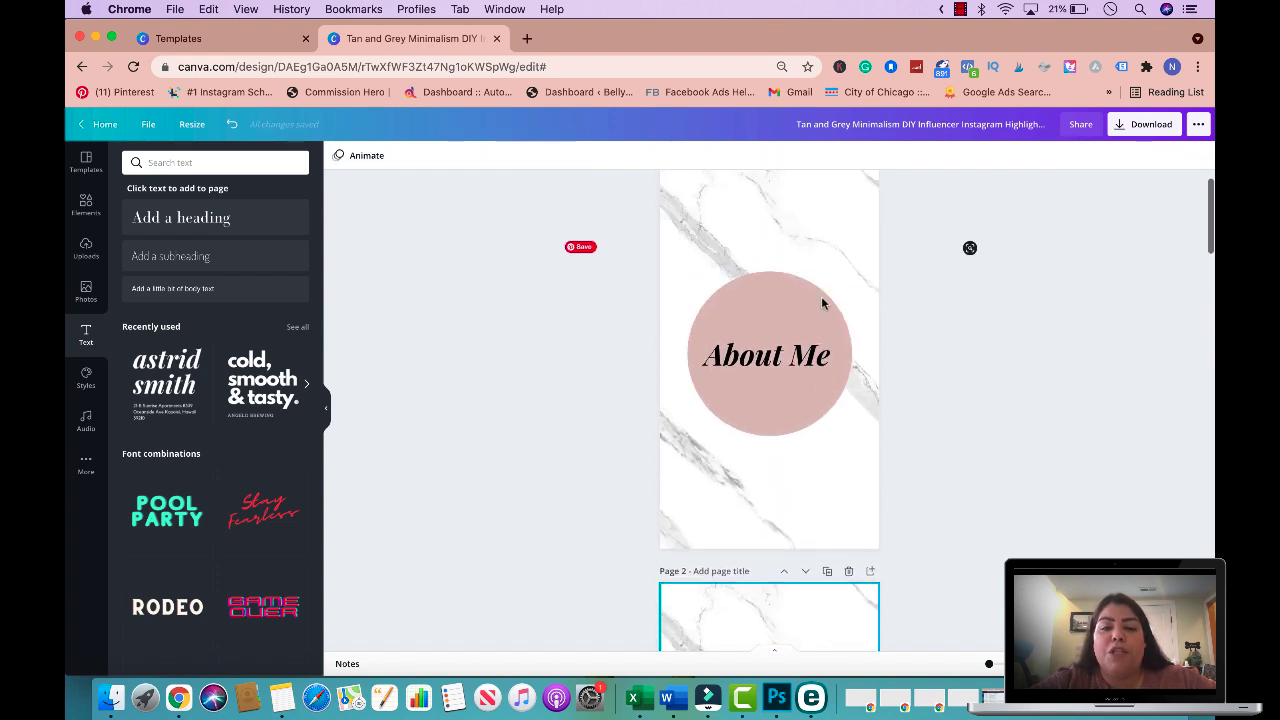
scroll(840, 390, down, 10)
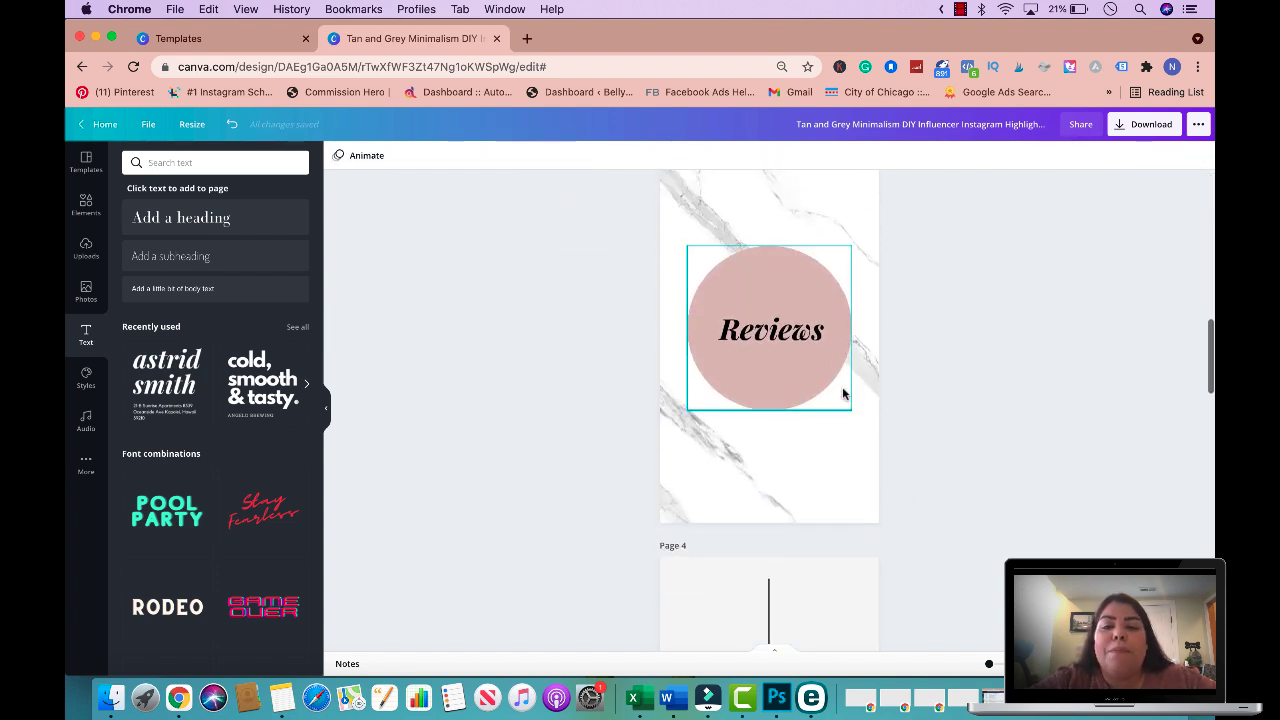
scroll(829, 283, up, 10)
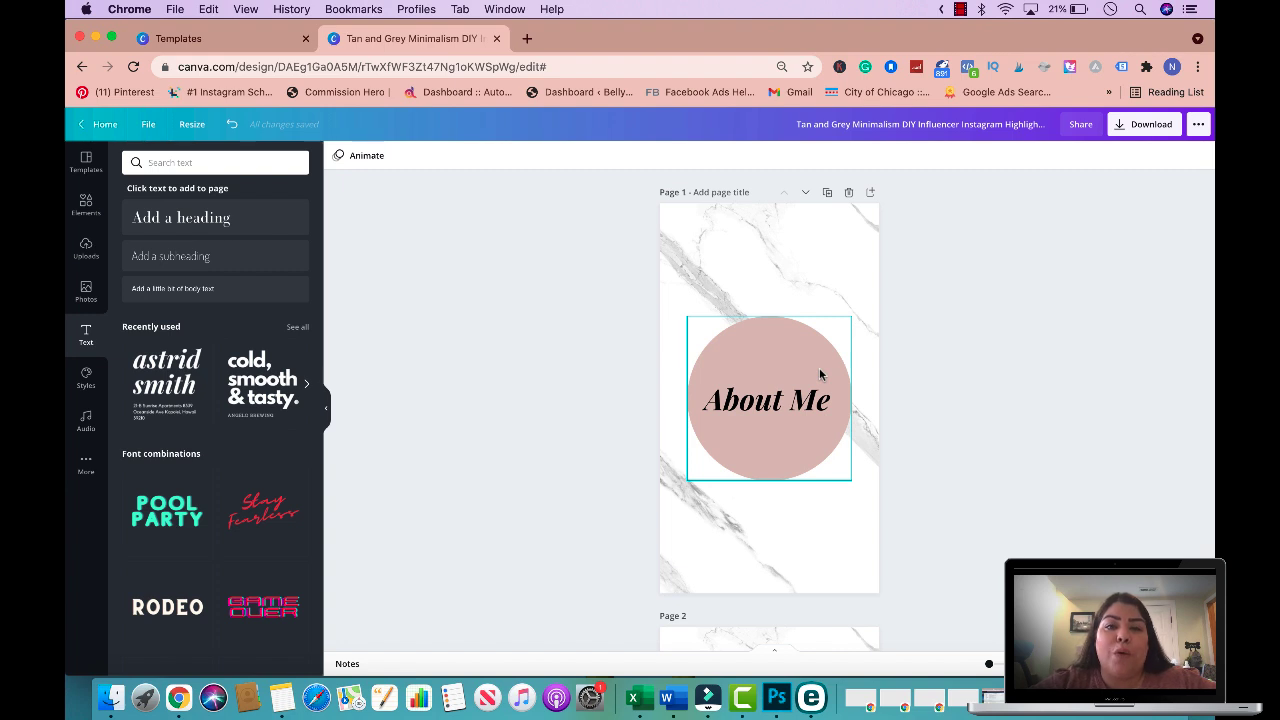
click(527, 38)
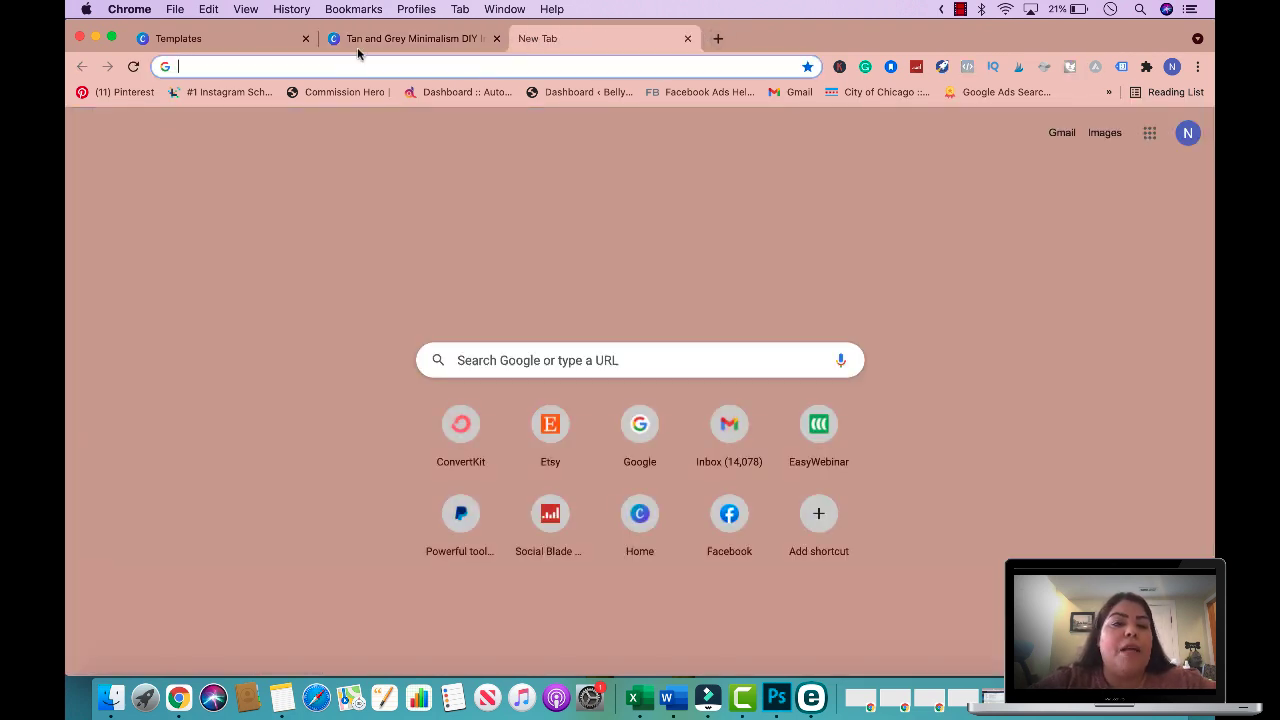
Step: Return to the Canva templates site, open the Instagram post templates and create a blank Instagram Post design
click(250, 46)
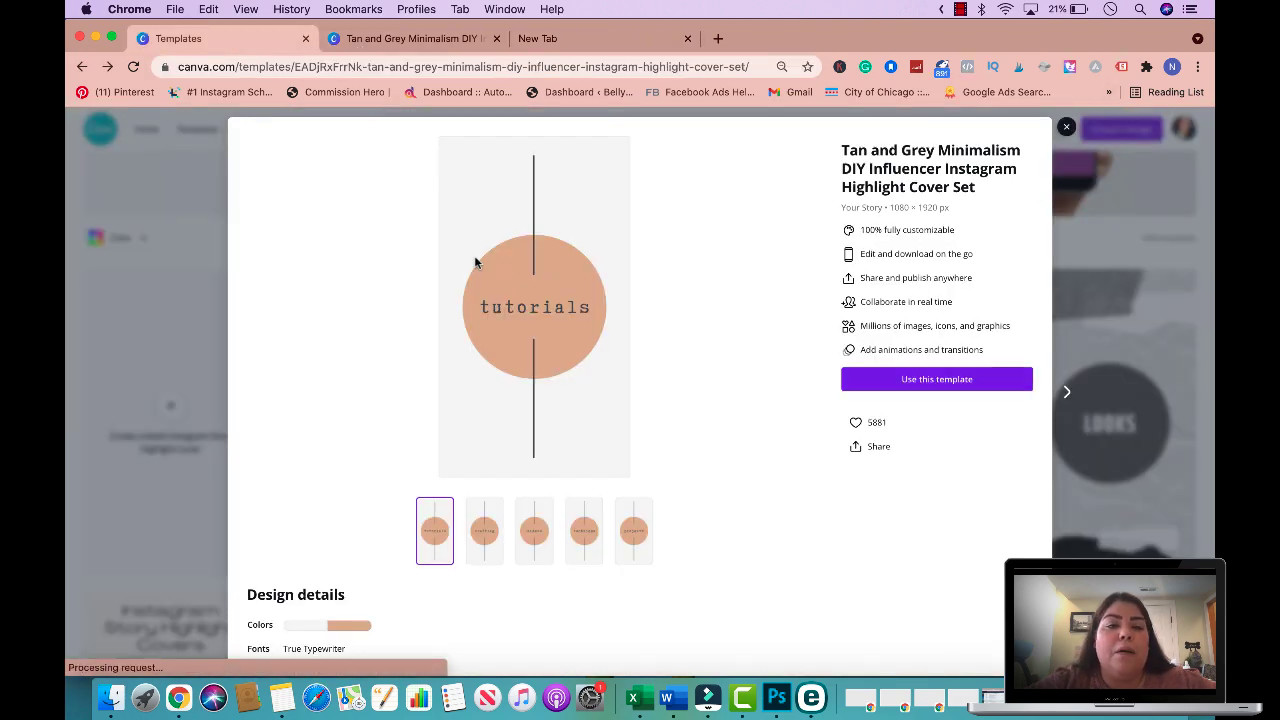
click(171, 180)
mouse_move(197, 129)
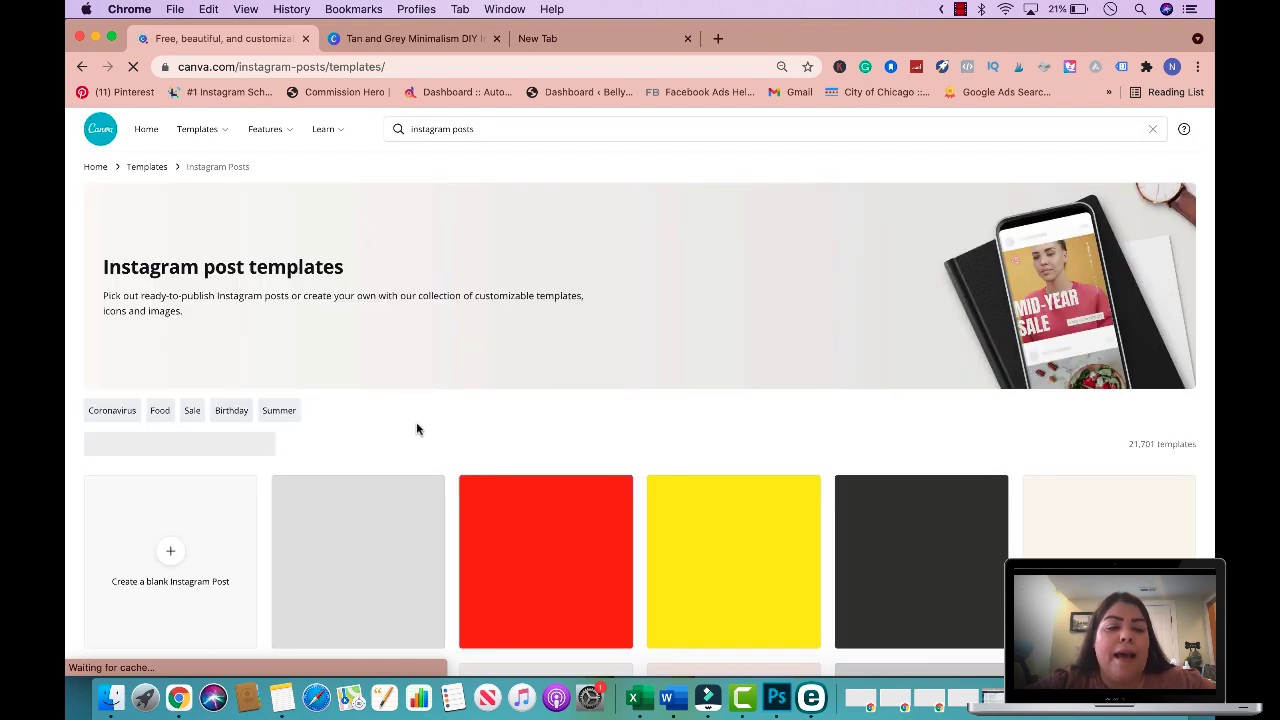
scroll(420, 430, down, 2)
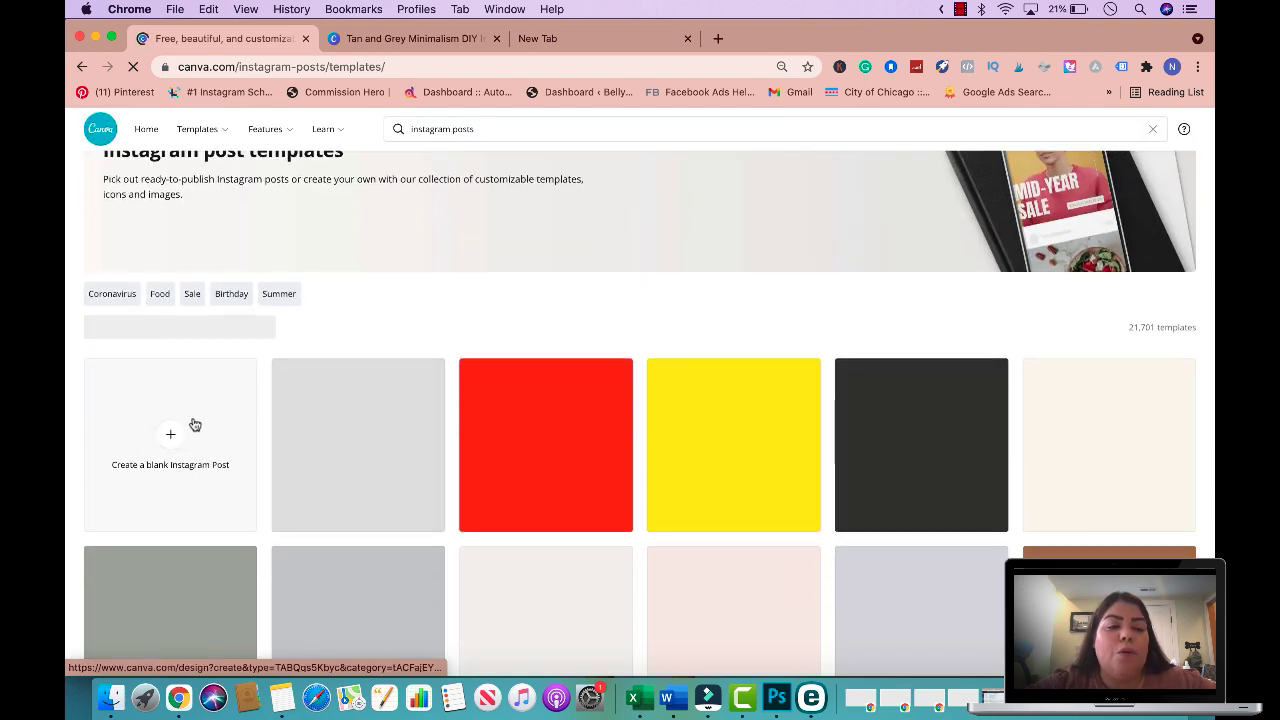
scroll(709, 566, down, 3)
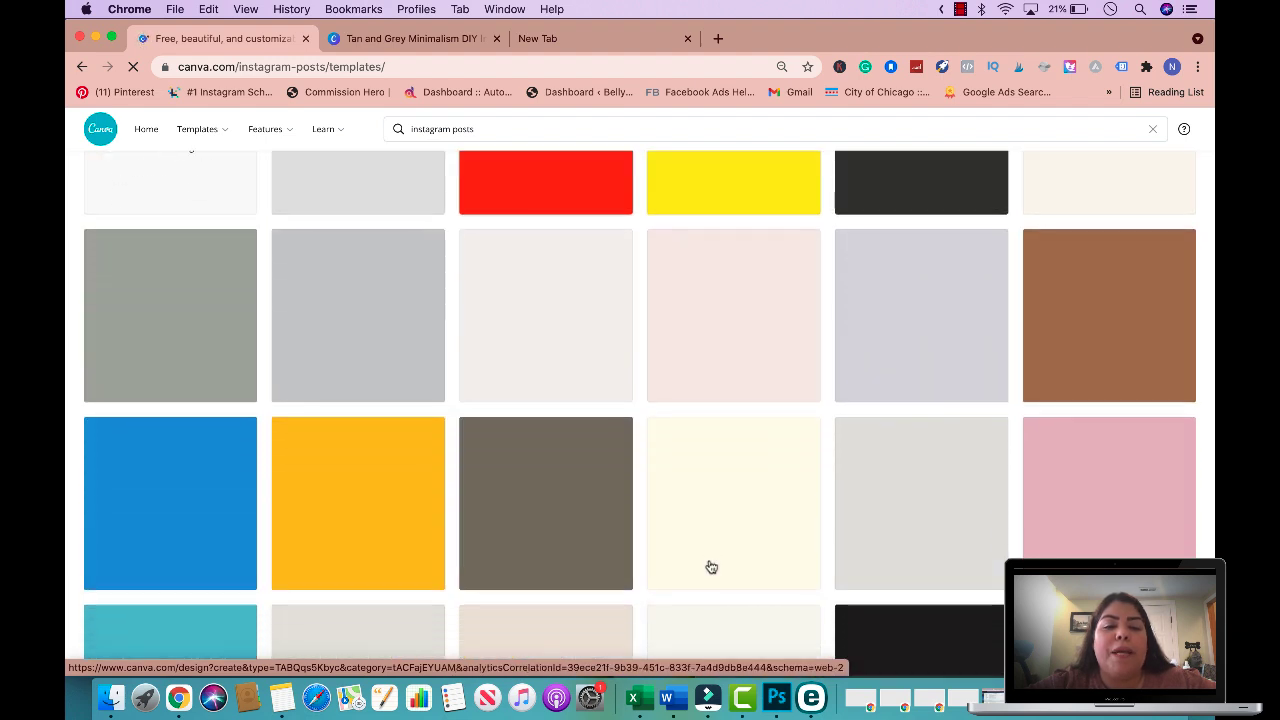
scroll(709, 566, up, 3)
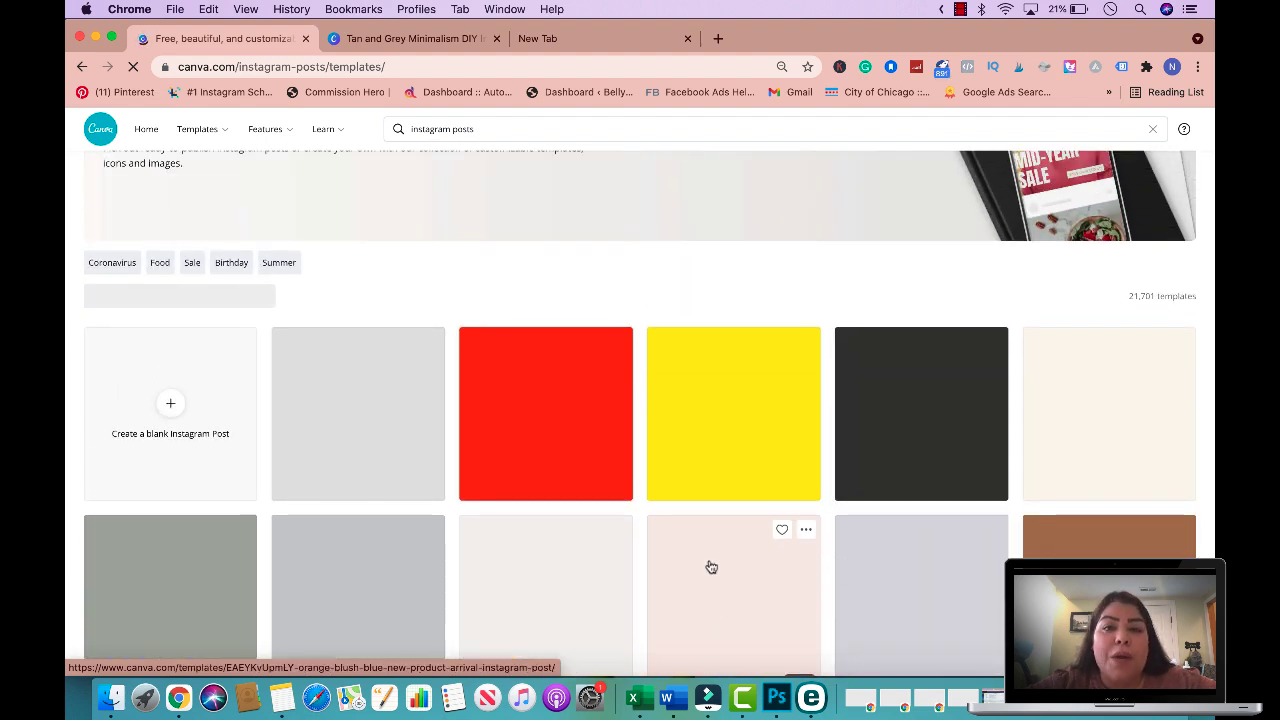
scroll(764, 612, down, 2)
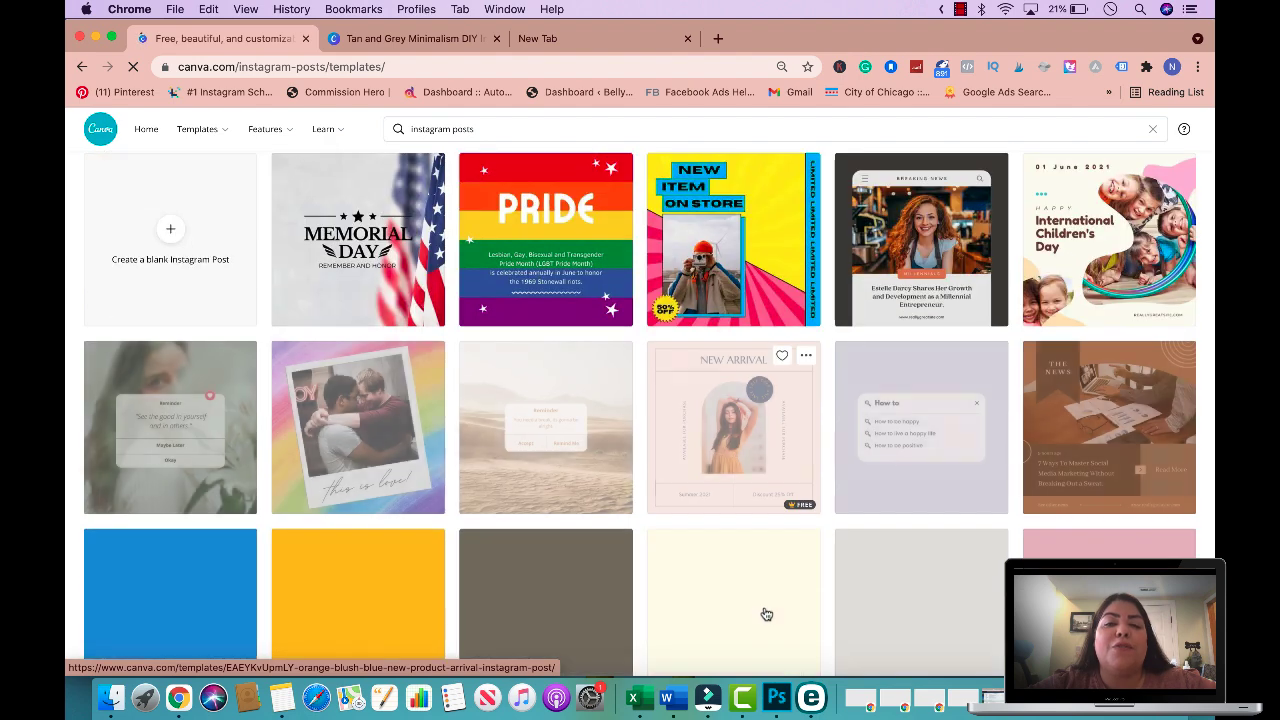
scroll(763, 611, up, 3)
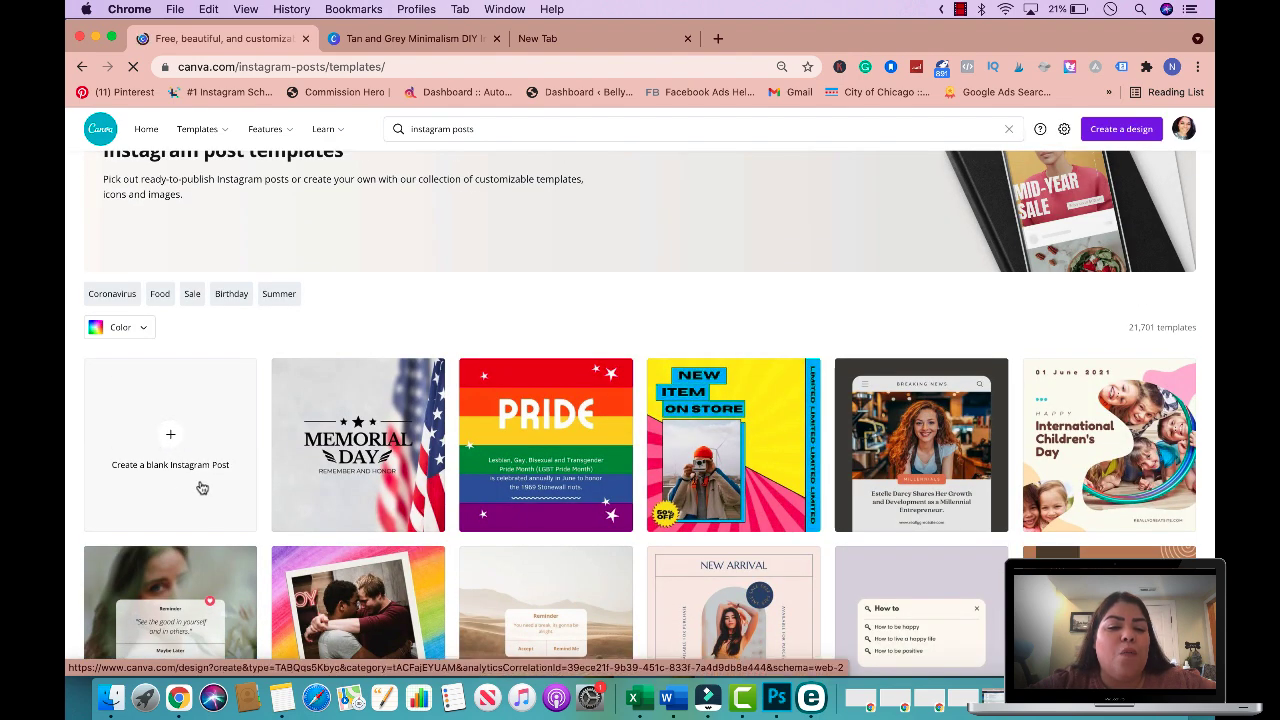
click(202, 487)
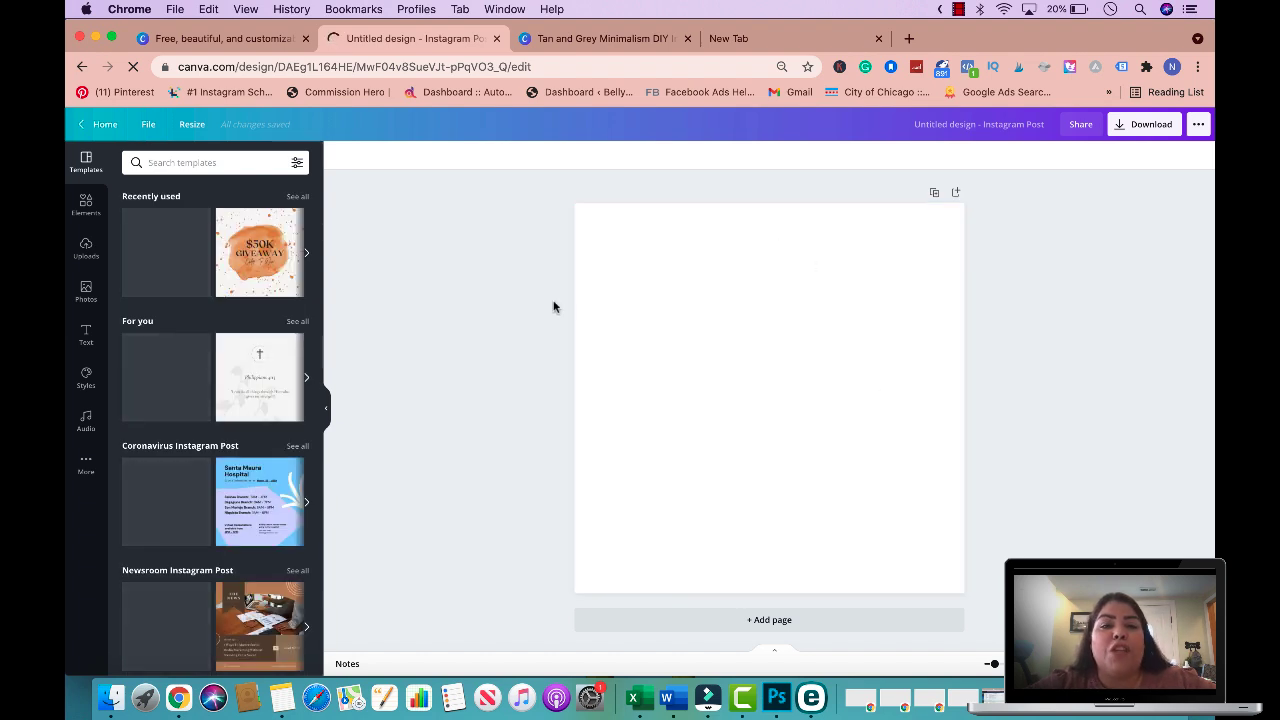
click(778, 353)
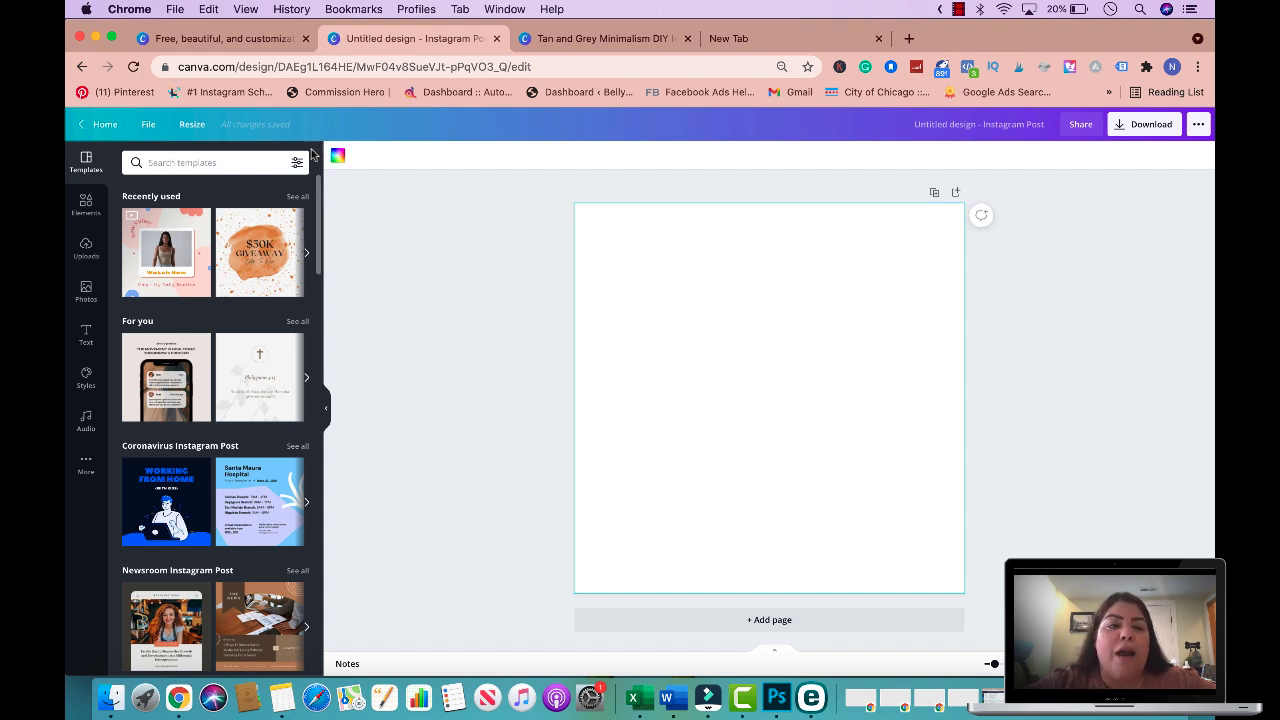
Step: Fill the page background with light pink and add a Square Border shape from the Lines & Shapes elements
click(338, 155)
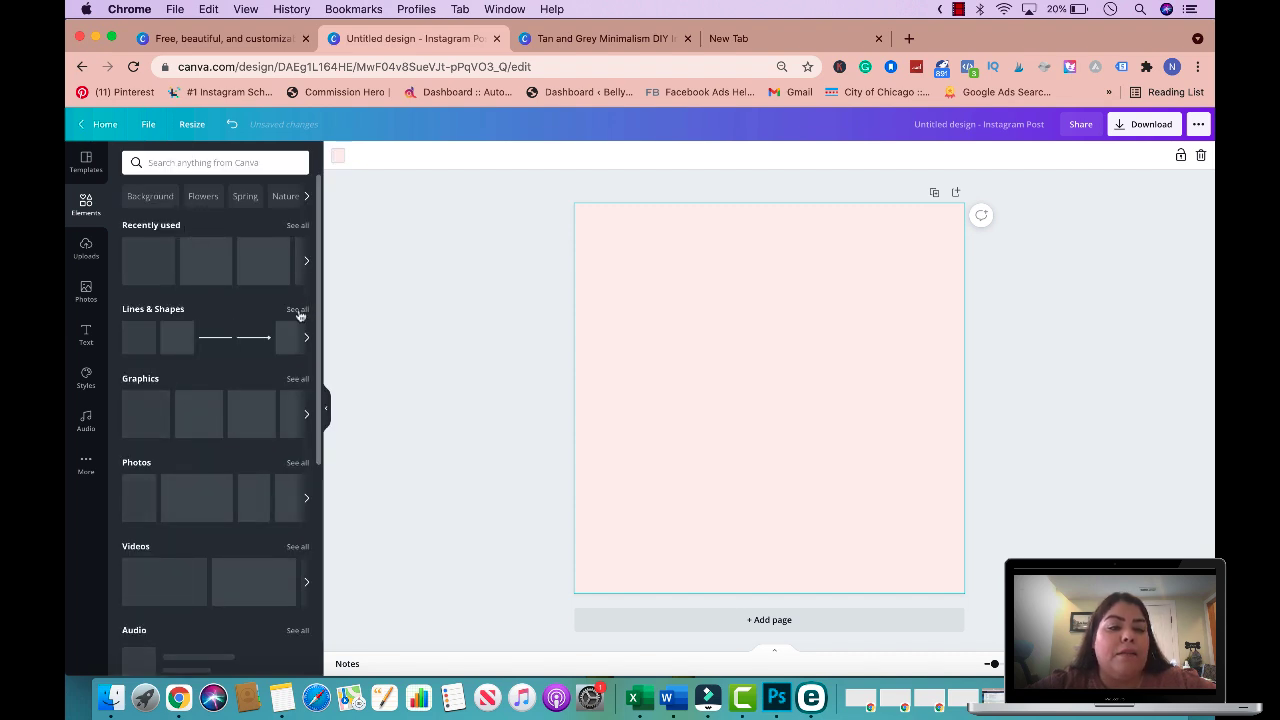
click(297, 310)
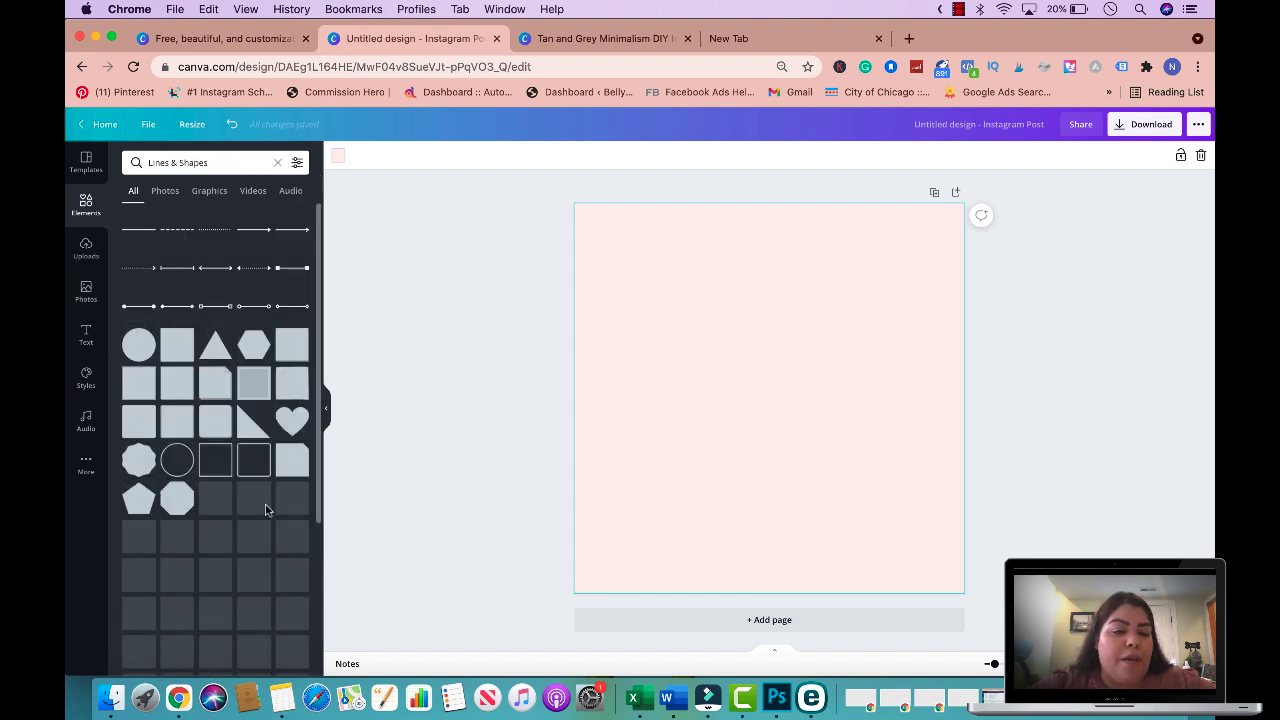
scroll(240, 480, down, 1)
click(222, 466)
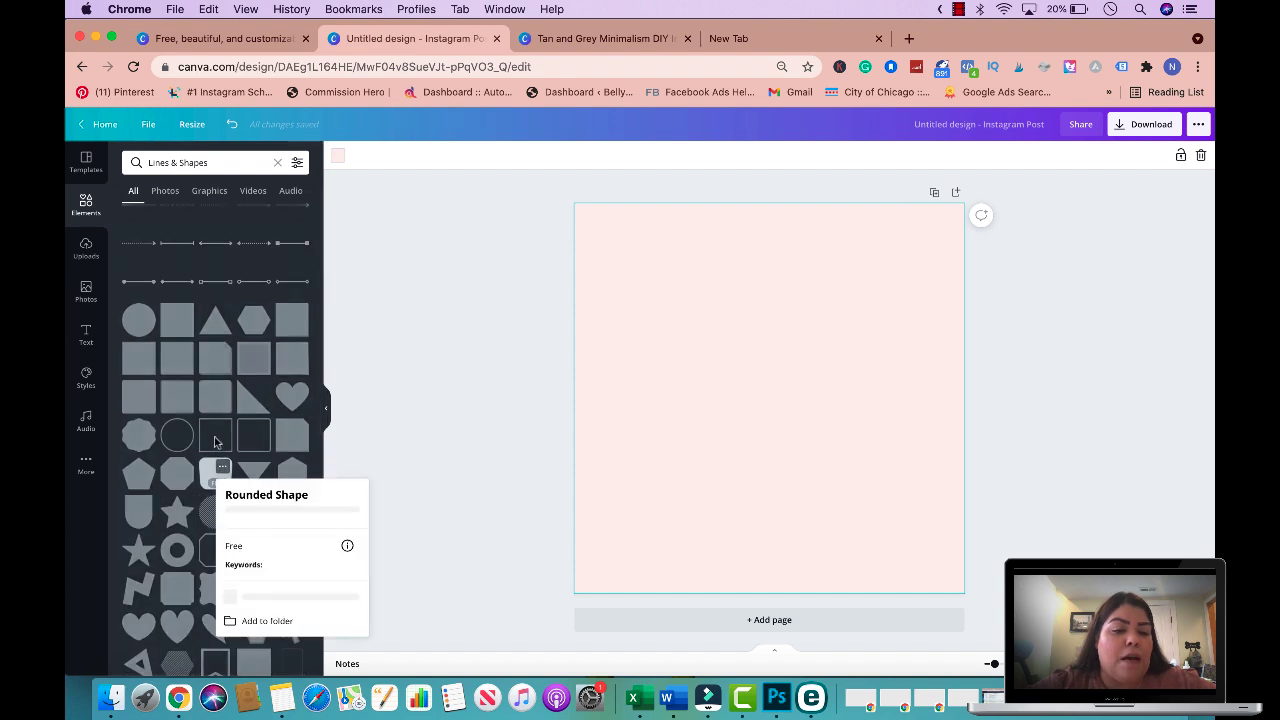
click(222, 428)
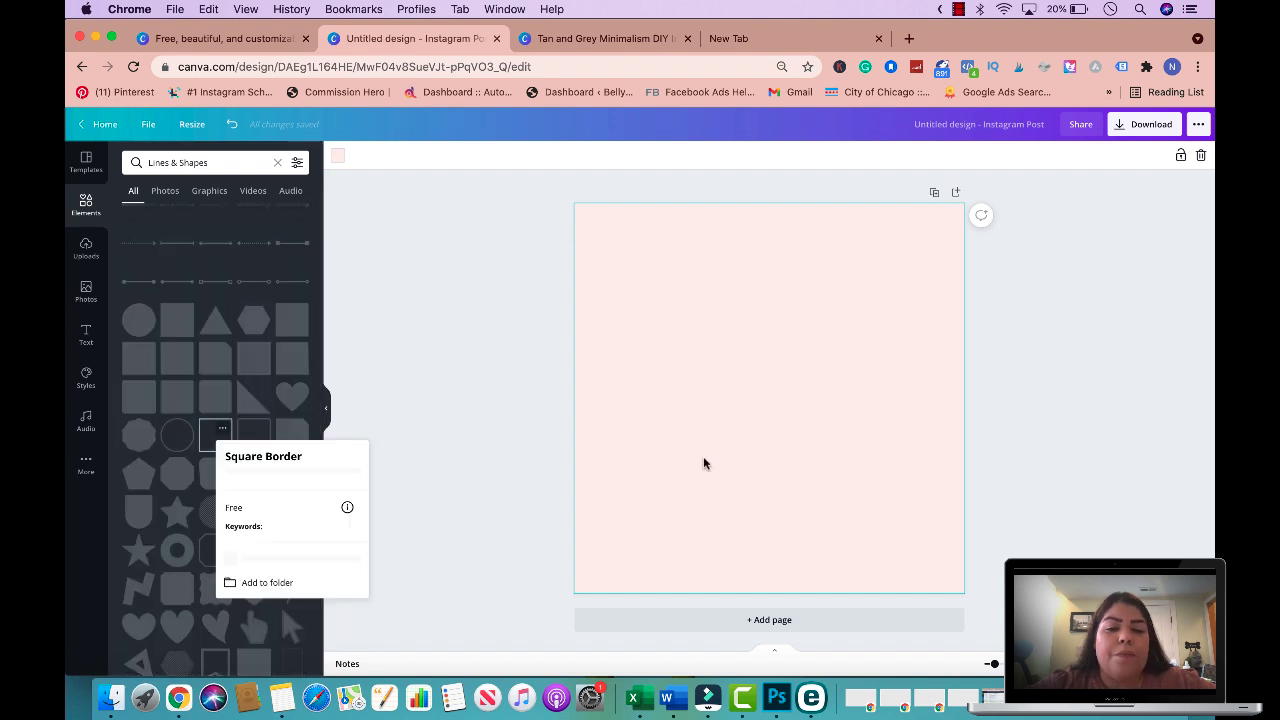
click(368, 402)
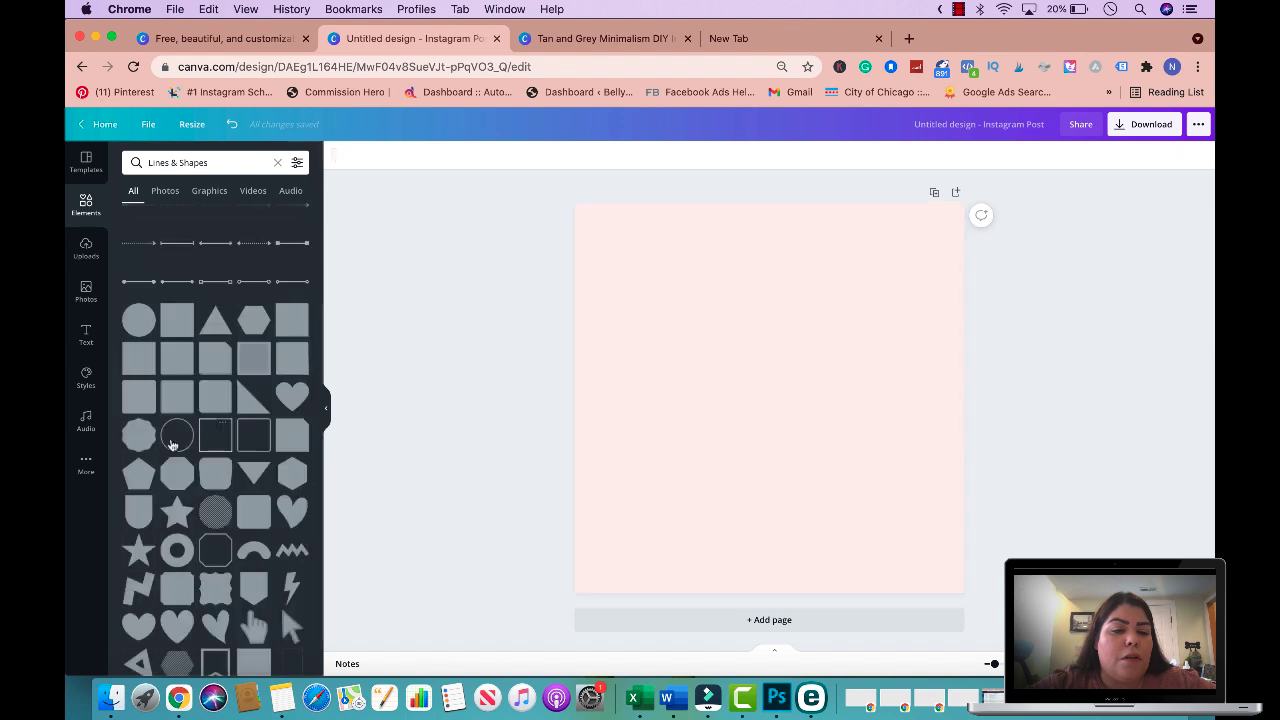
click(221, 429)
click(211, 432)
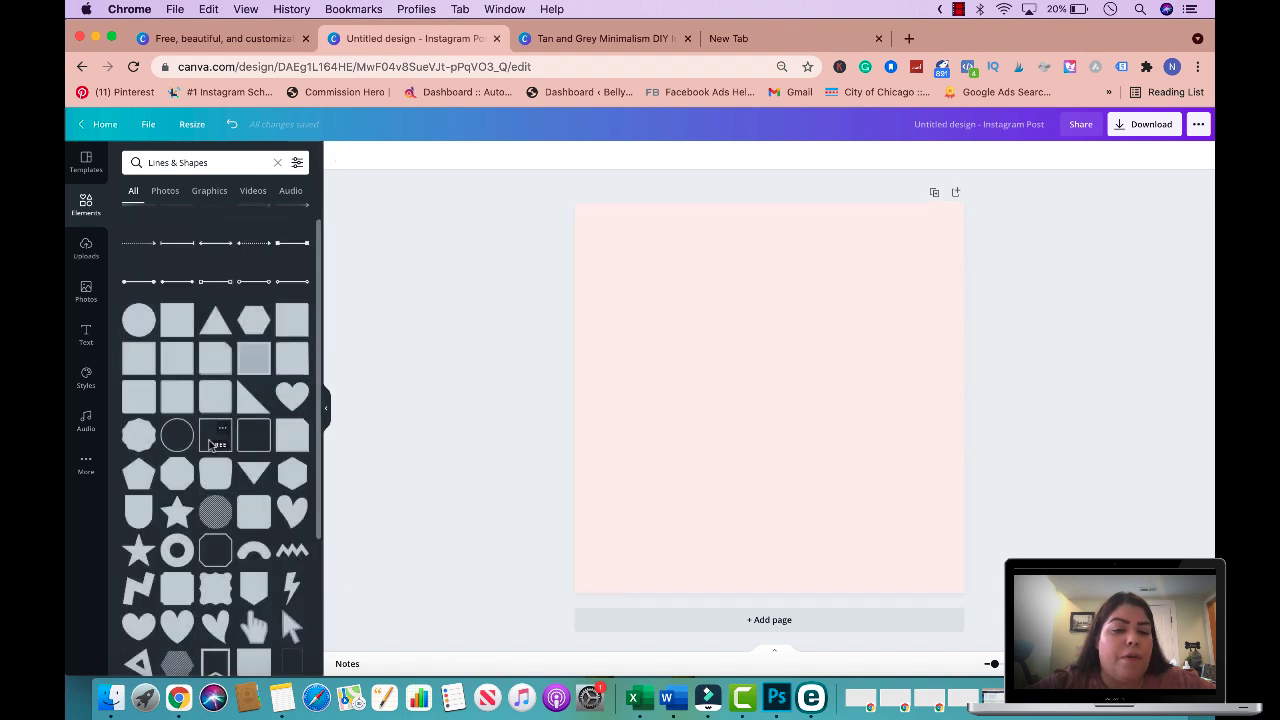
click(205, 448)
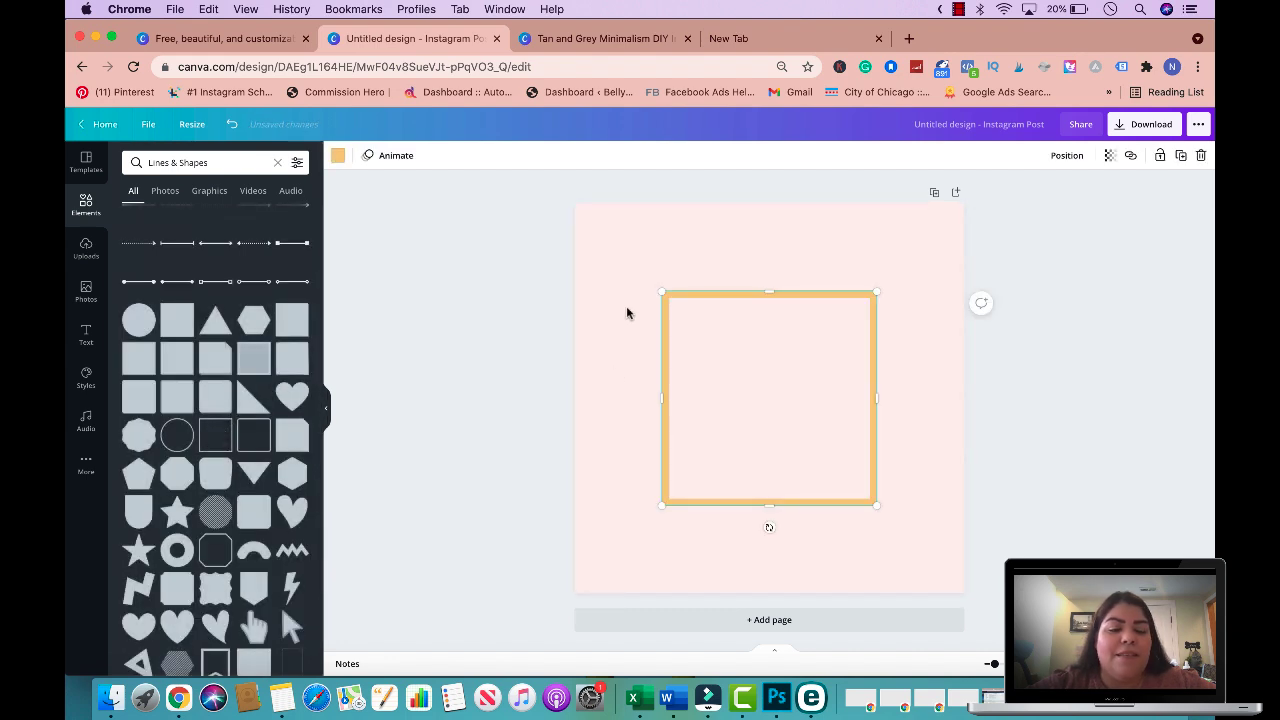
Step: Enlarge the square border so it frames the page just inside its edges, and recolour it white
drag(662, 292, 572, 223)
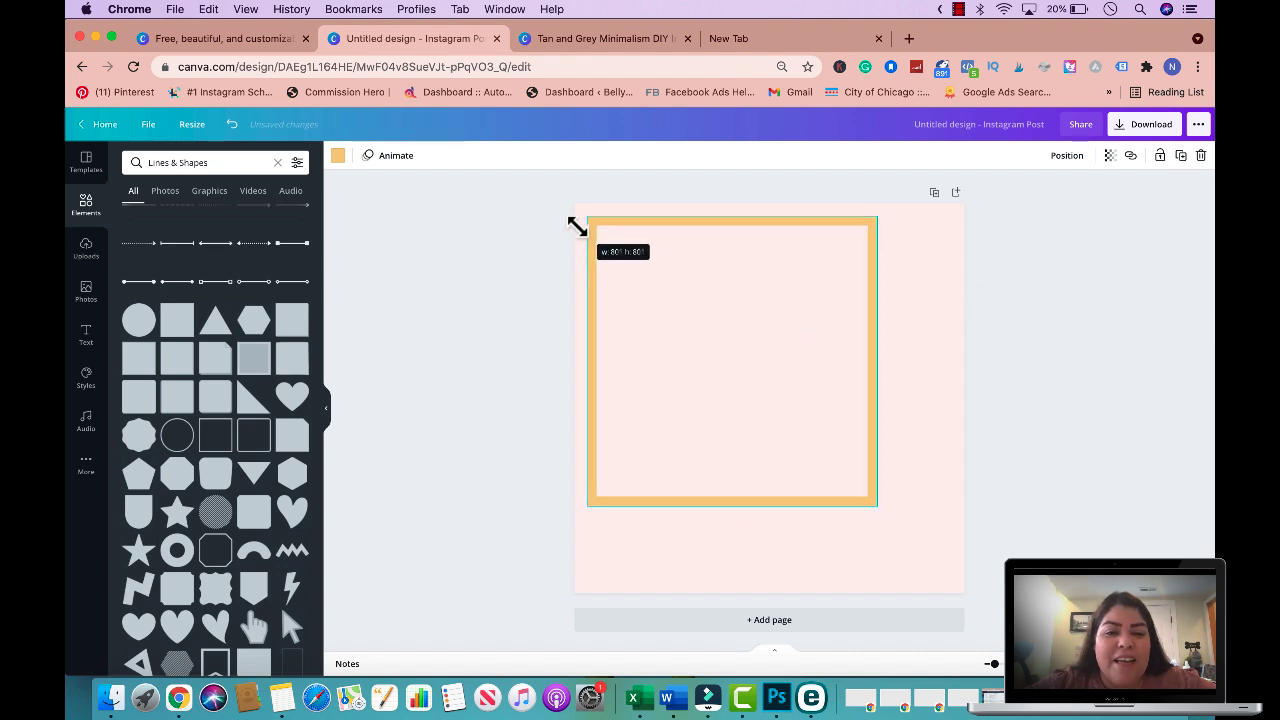
drag(879, 505, 951, 567)
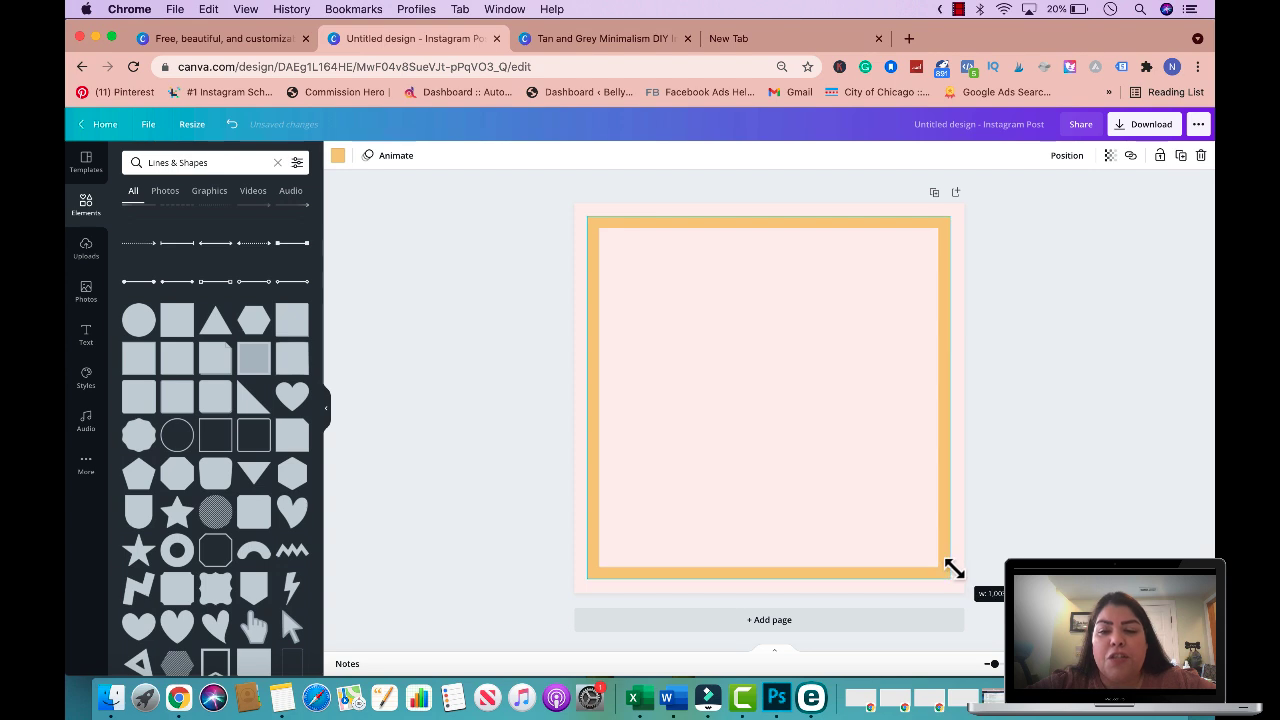
click(336, 156)
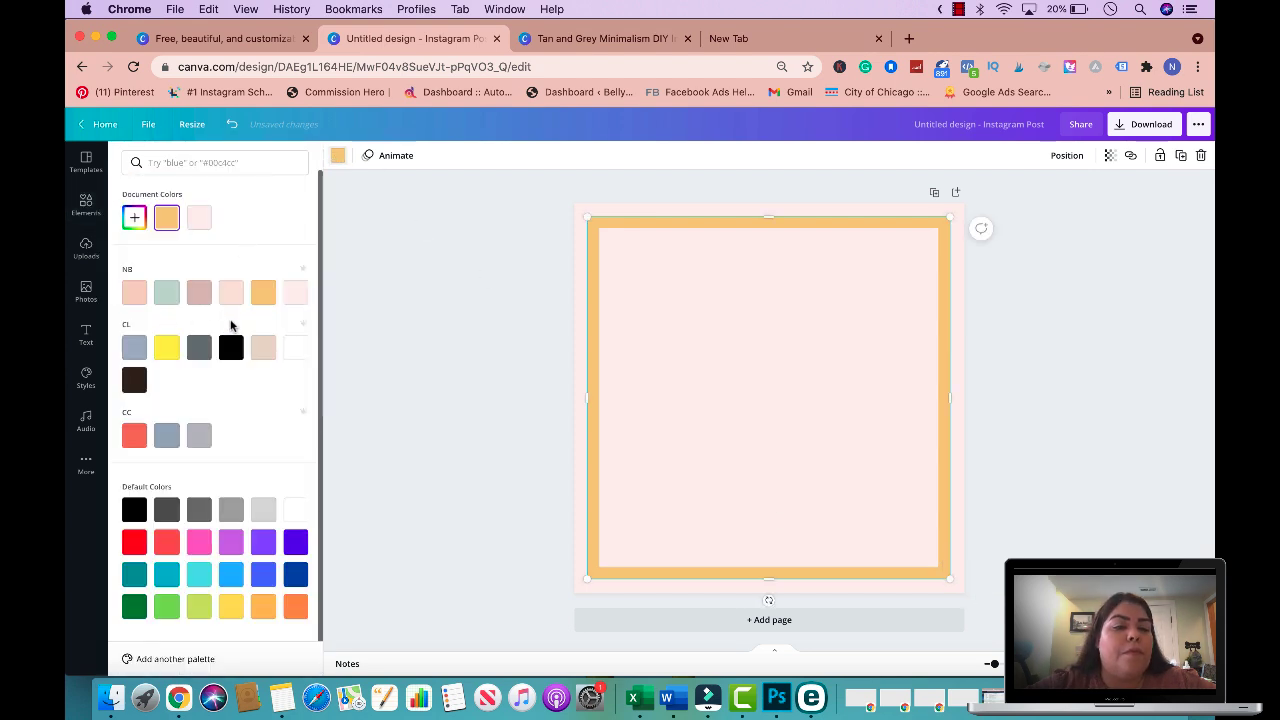
click(295, 348)
click(624, 413)
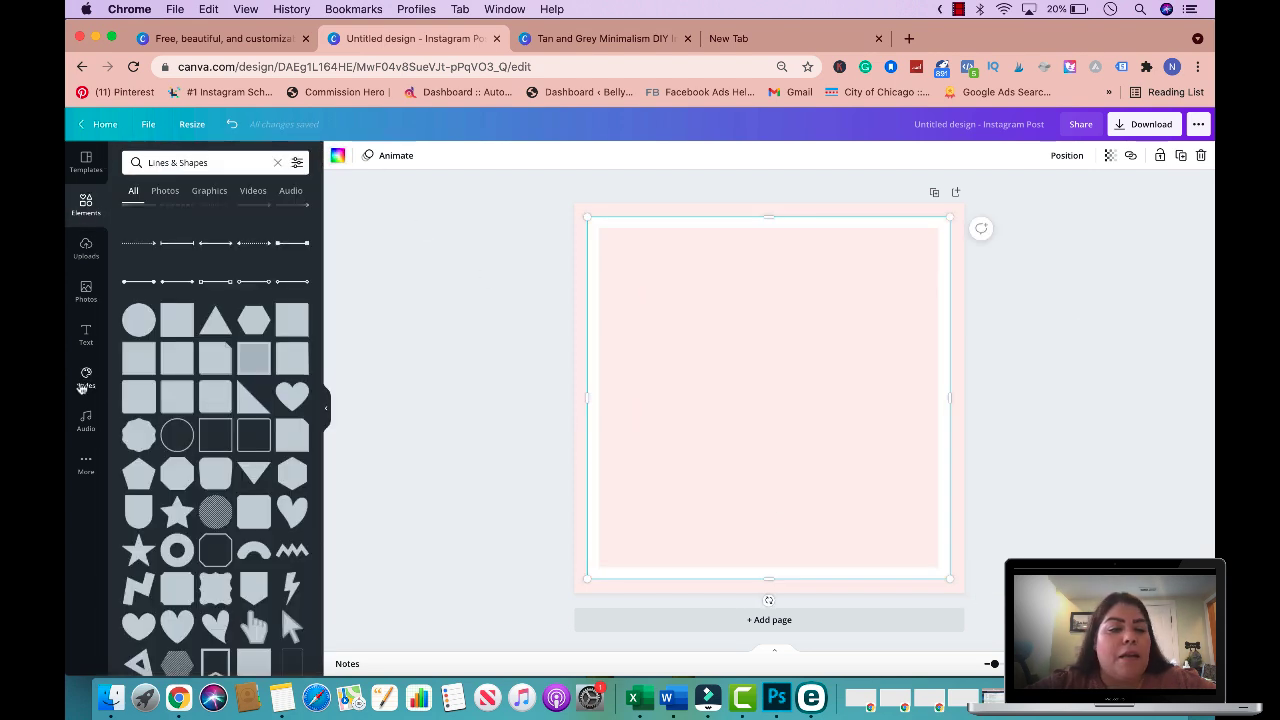
Step: Add the recently used bold italic serif text combination to the page and delete its small address line
click(86, 335)
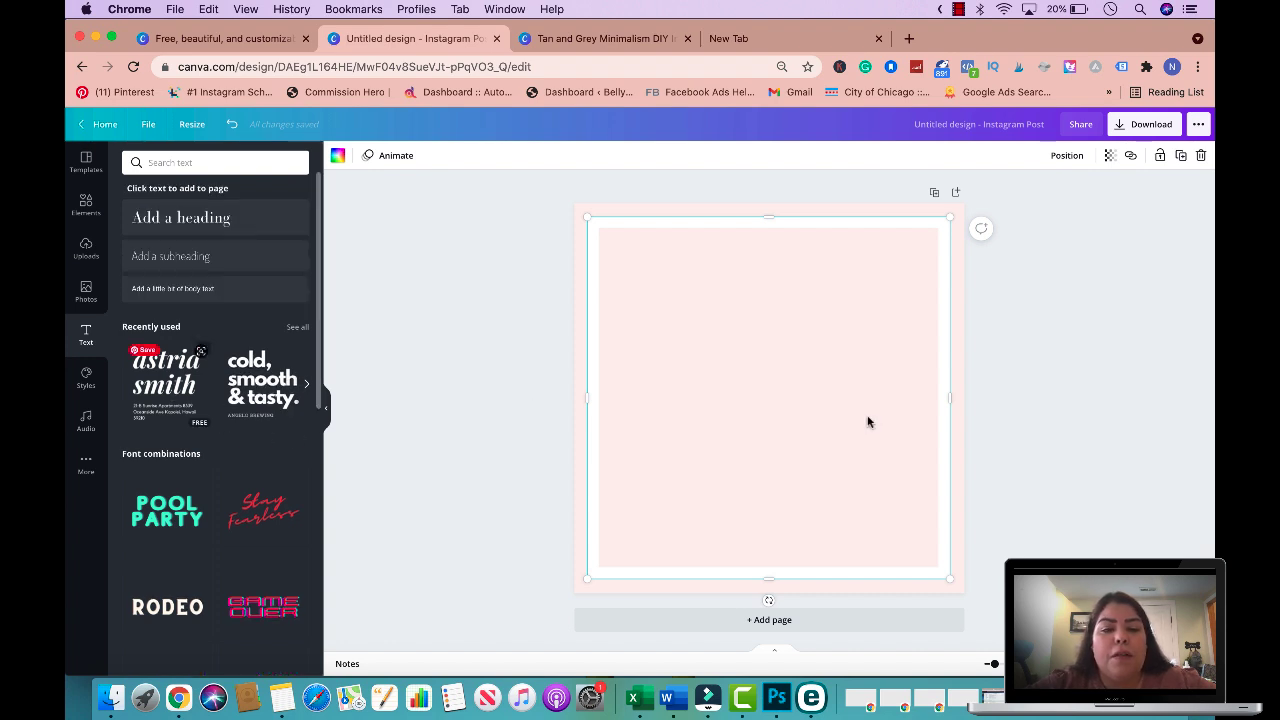
click(743, 456)
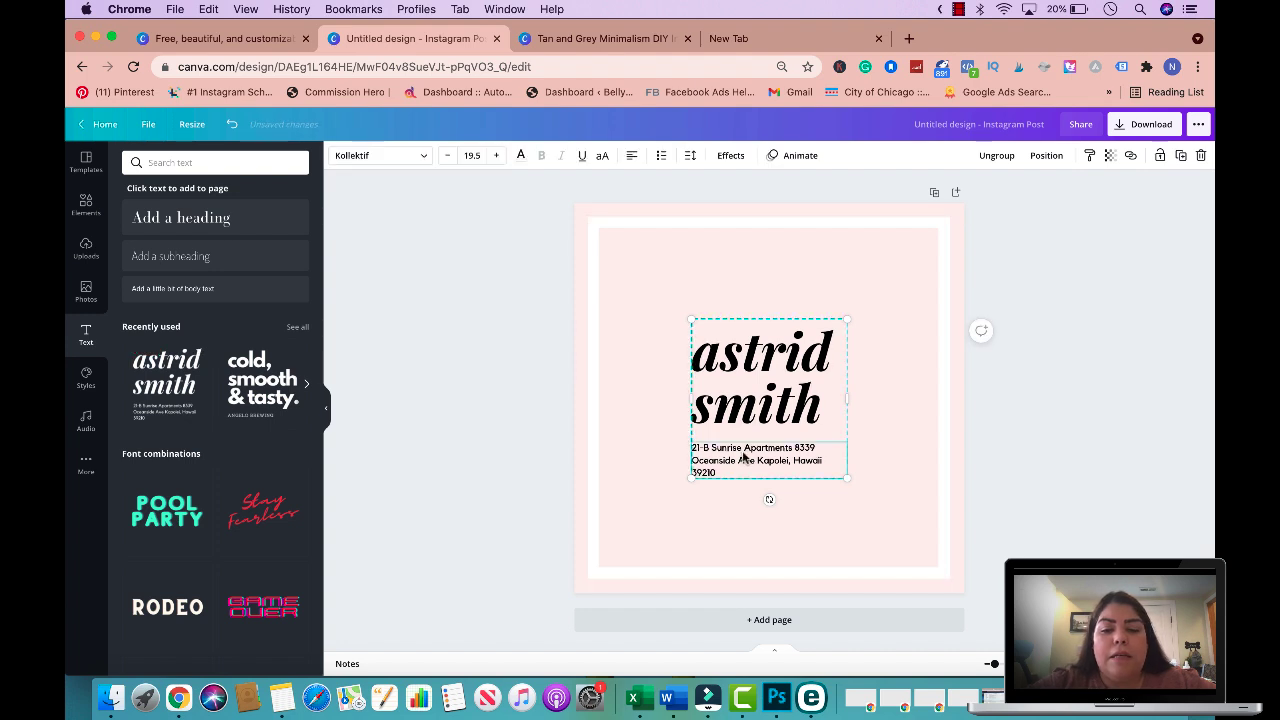
click(718, 466)
key(BackSpace)
Step: Replace the placeholder name in the heading with "New Blog Post"
key(Return)
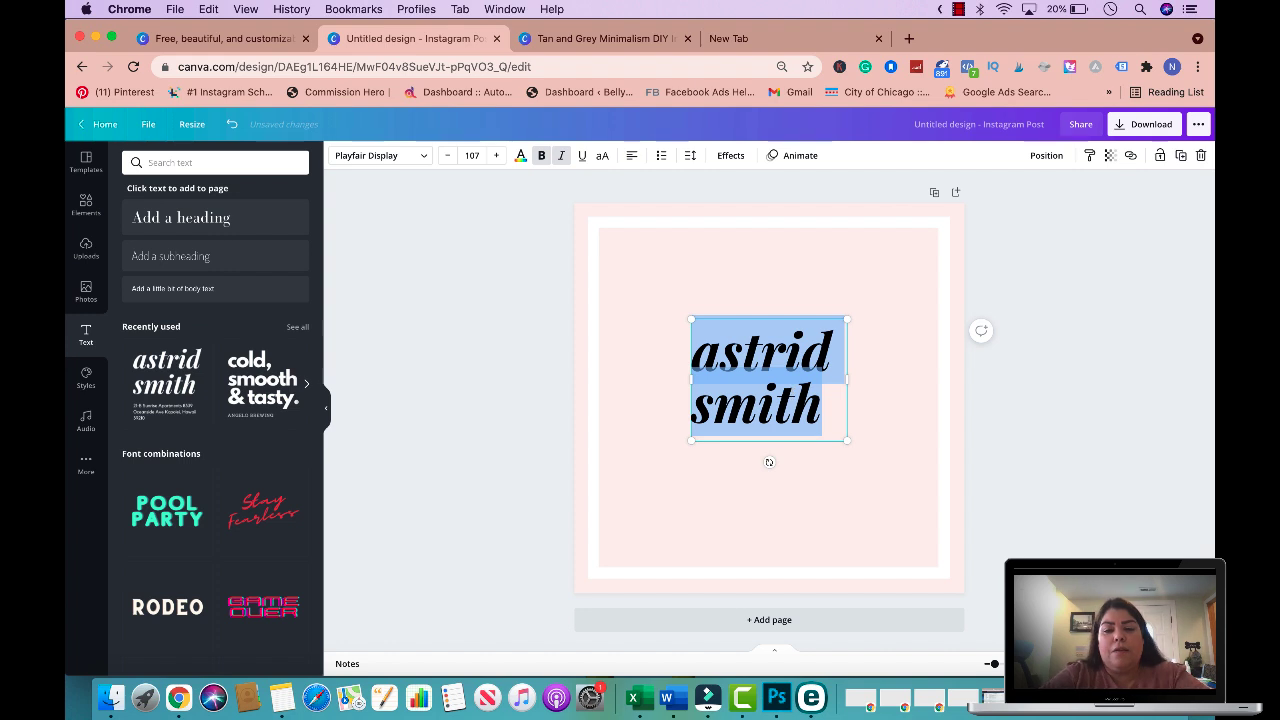
text(Ne)
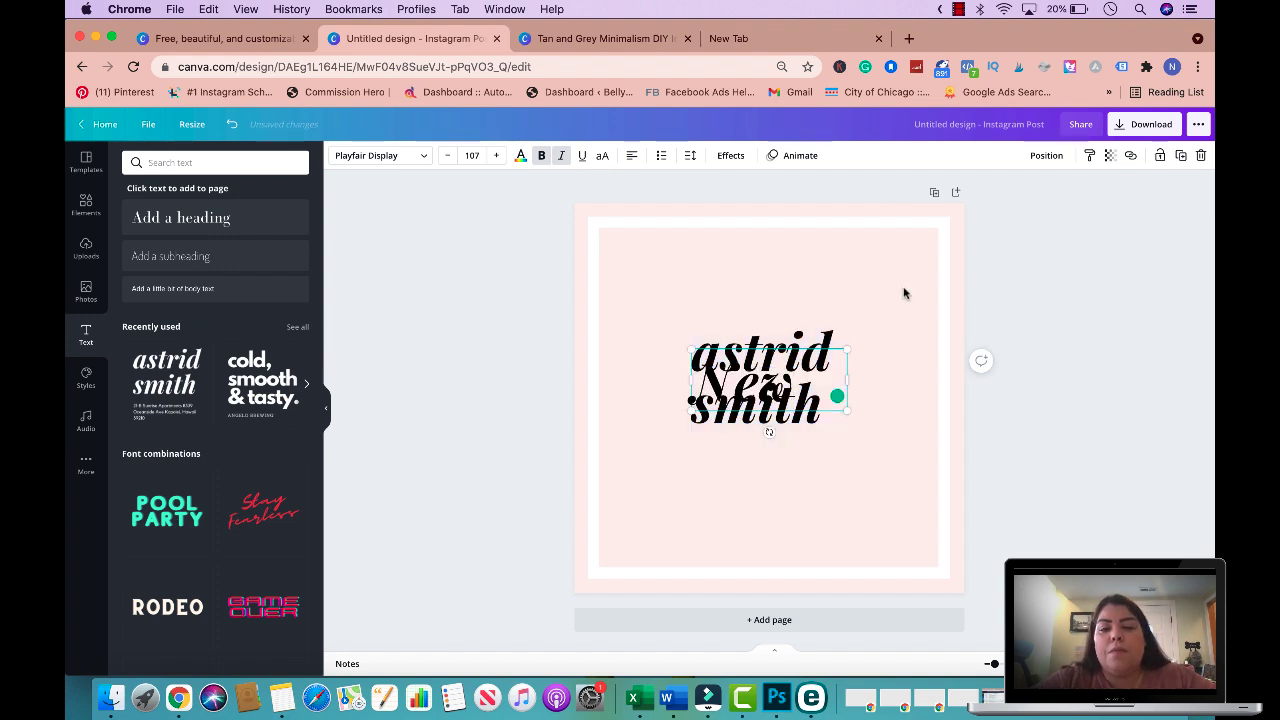
key(Escape)
drag(772, 382, 793, 405)
click(820, 372)
key(Delete)
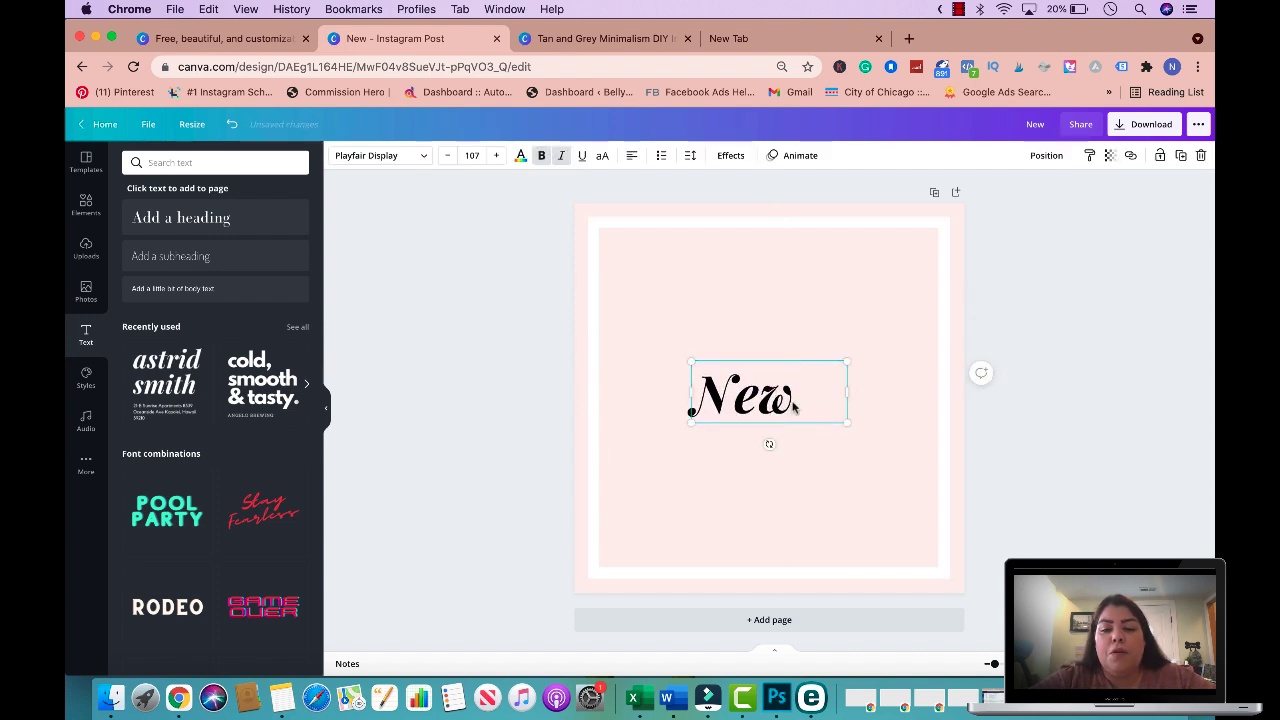
double_click(793, 403)
text(B)
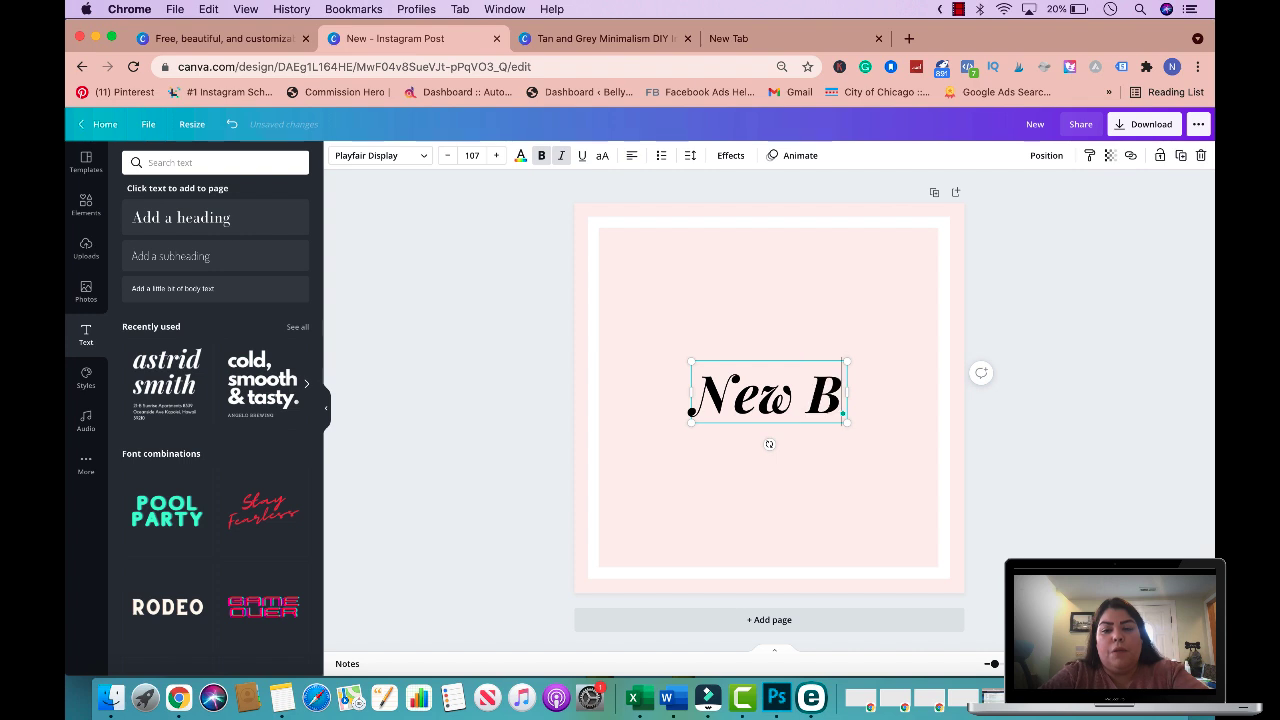
text(log Post)
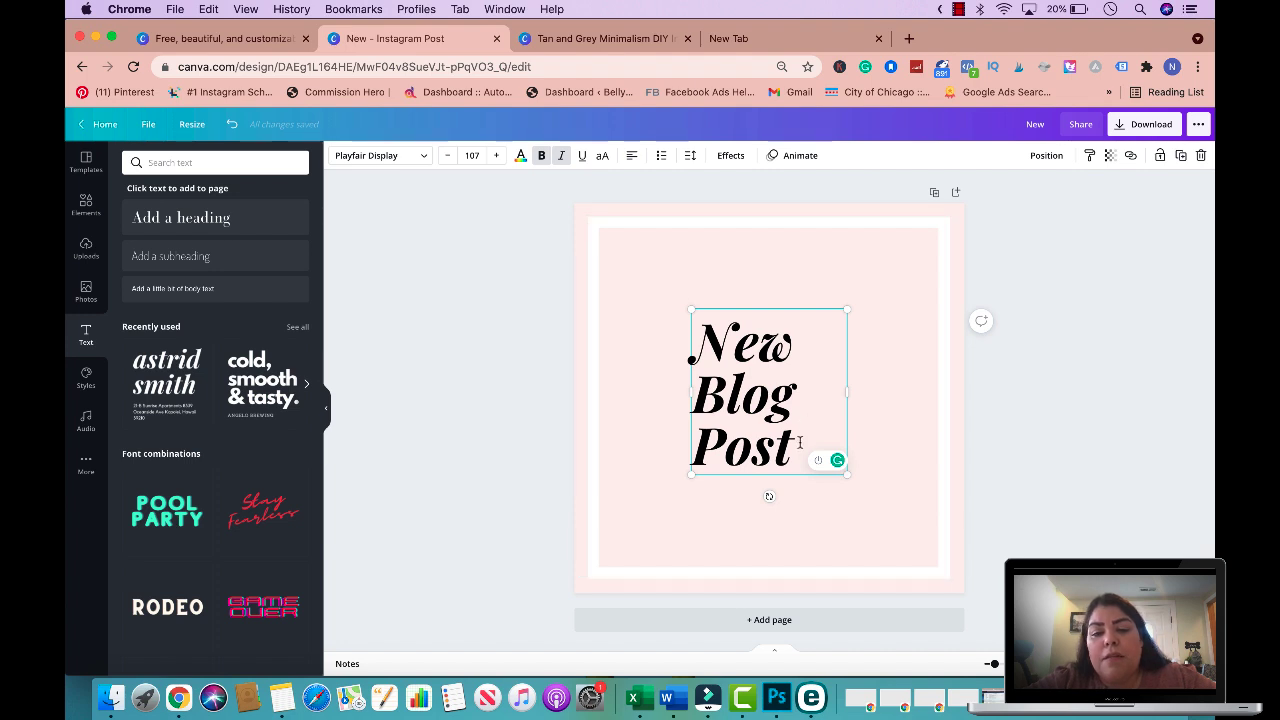
Step: Enlarge the "New Blog Post" text to font size 130 and centre it vertically inside the white frame
drag(848, 478, 887, 505)
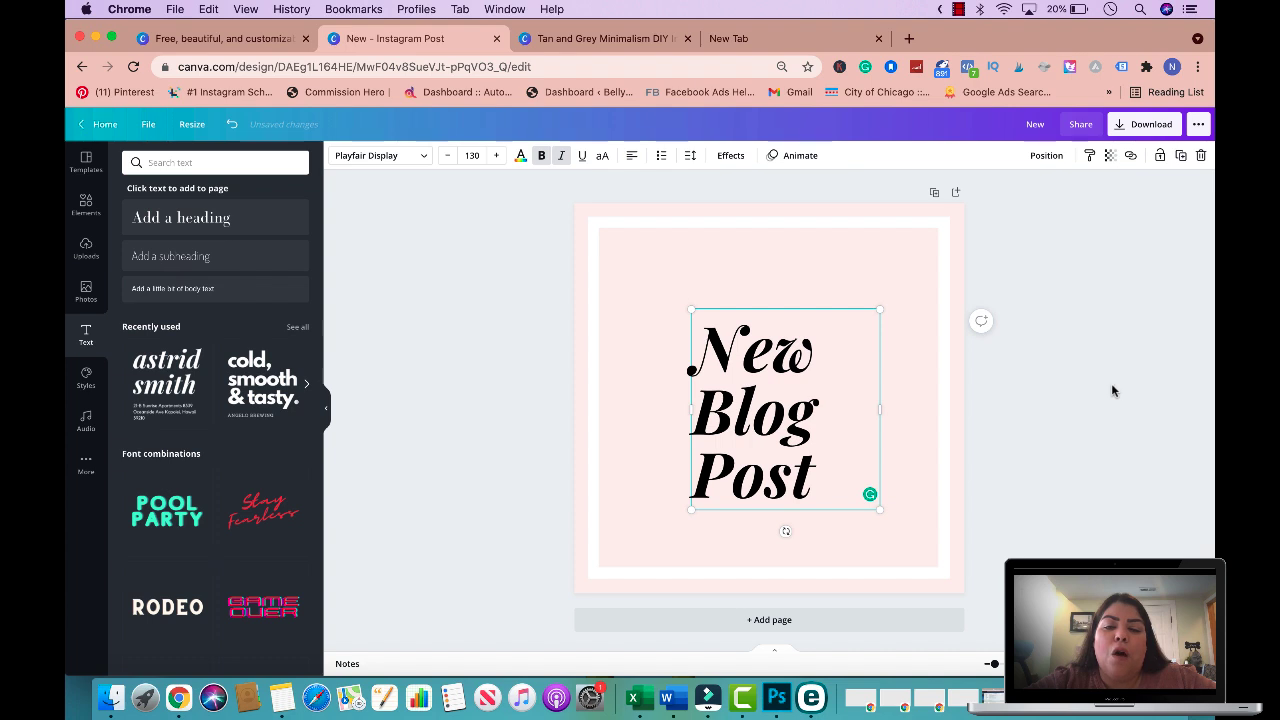
click(739, 418)
drag(752, 385, 755, 398)
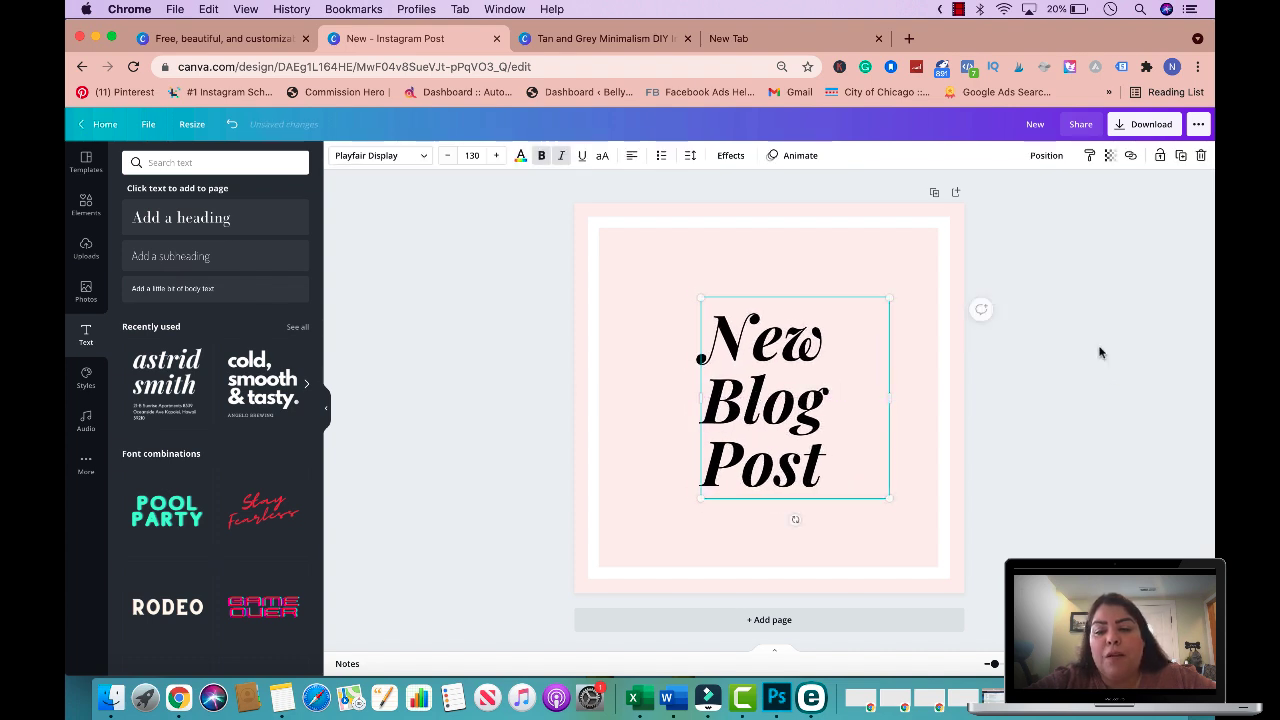
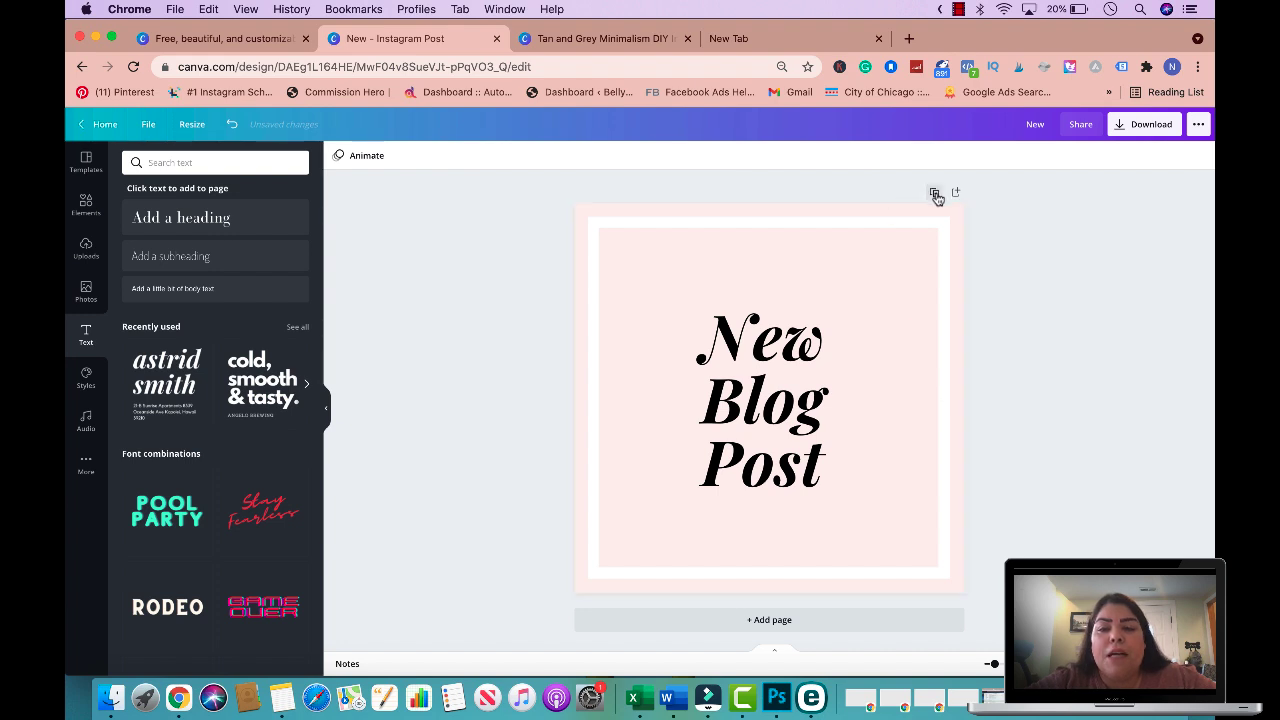
Step: Duplicate the page and delete the heading text and white border from the copy
click(794, 430)
key(Delete)
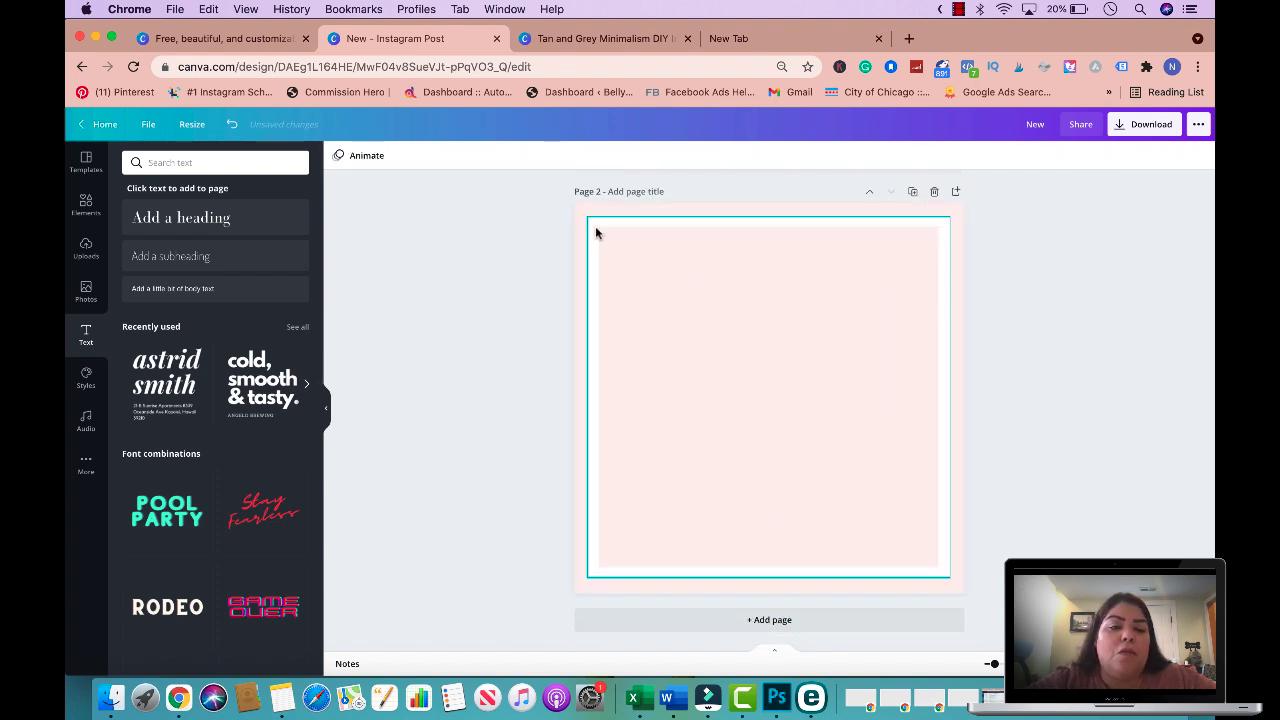
key(Escape)
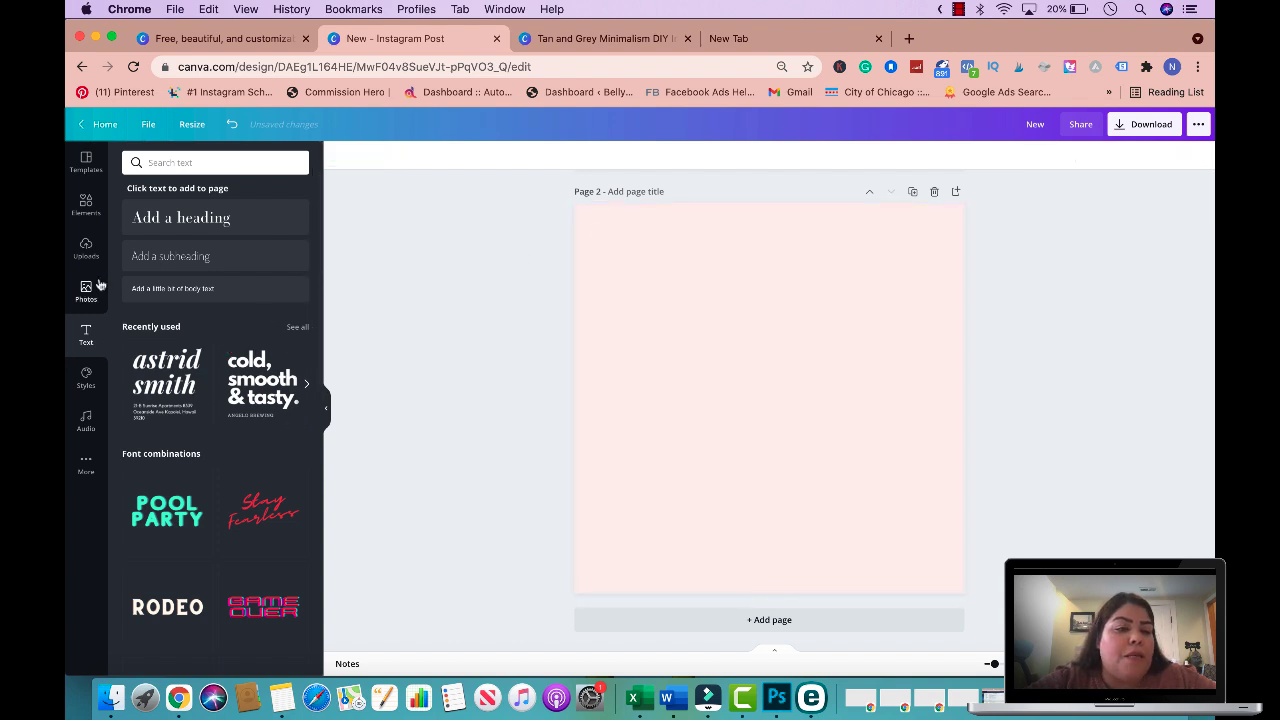
Step: Add the recently used white marble photo to page 2 and enlarge it, leaving a narrow pink border around it
click(85, 205)
click(89, 178)
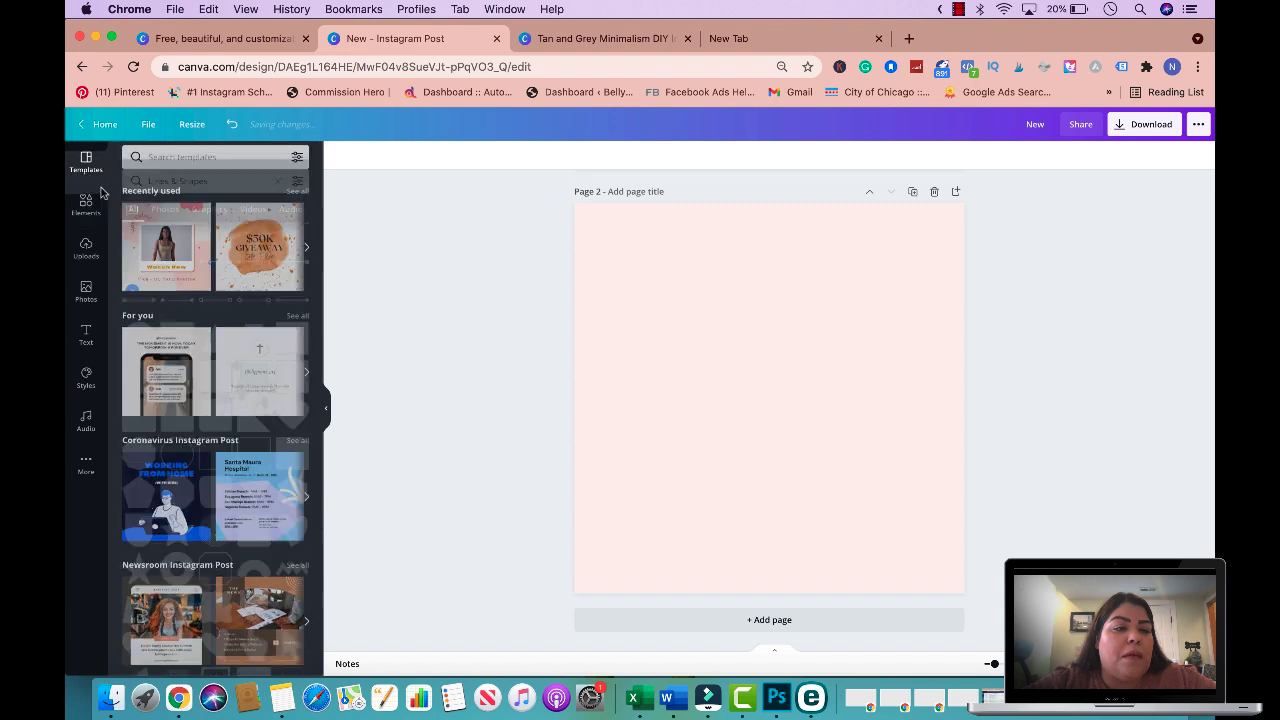
click(85, 293)
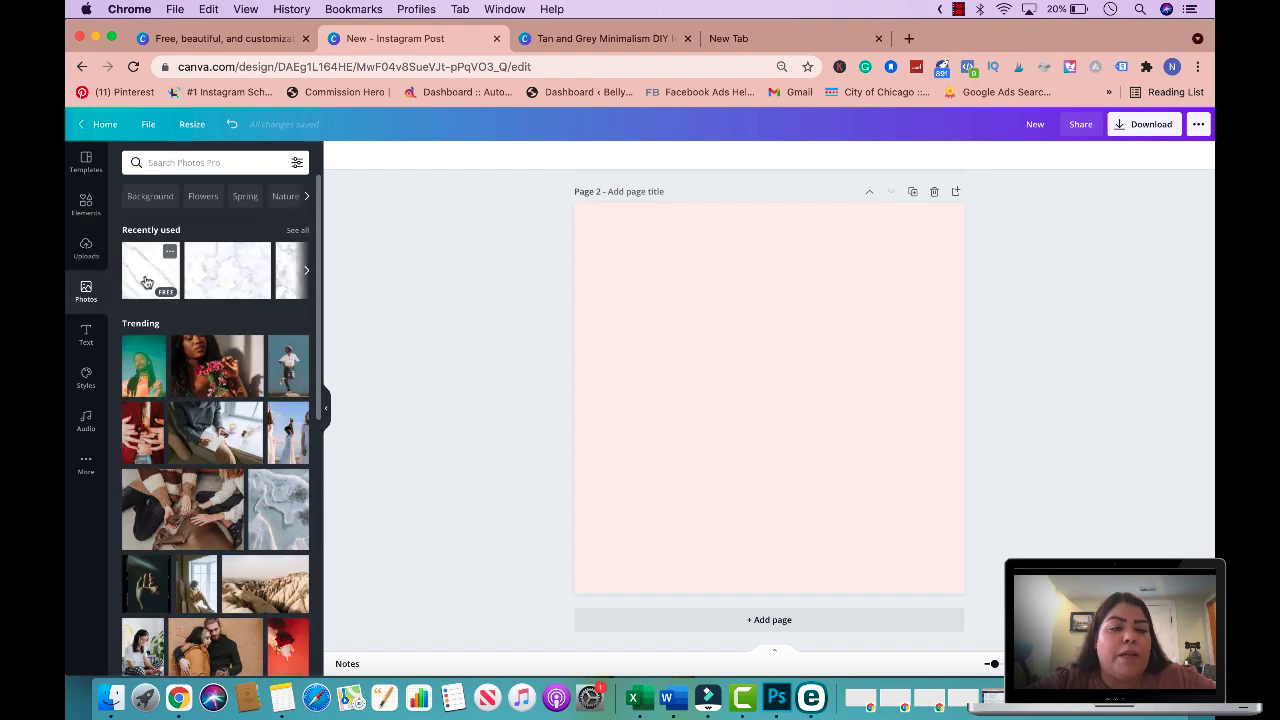
click(147, 283)
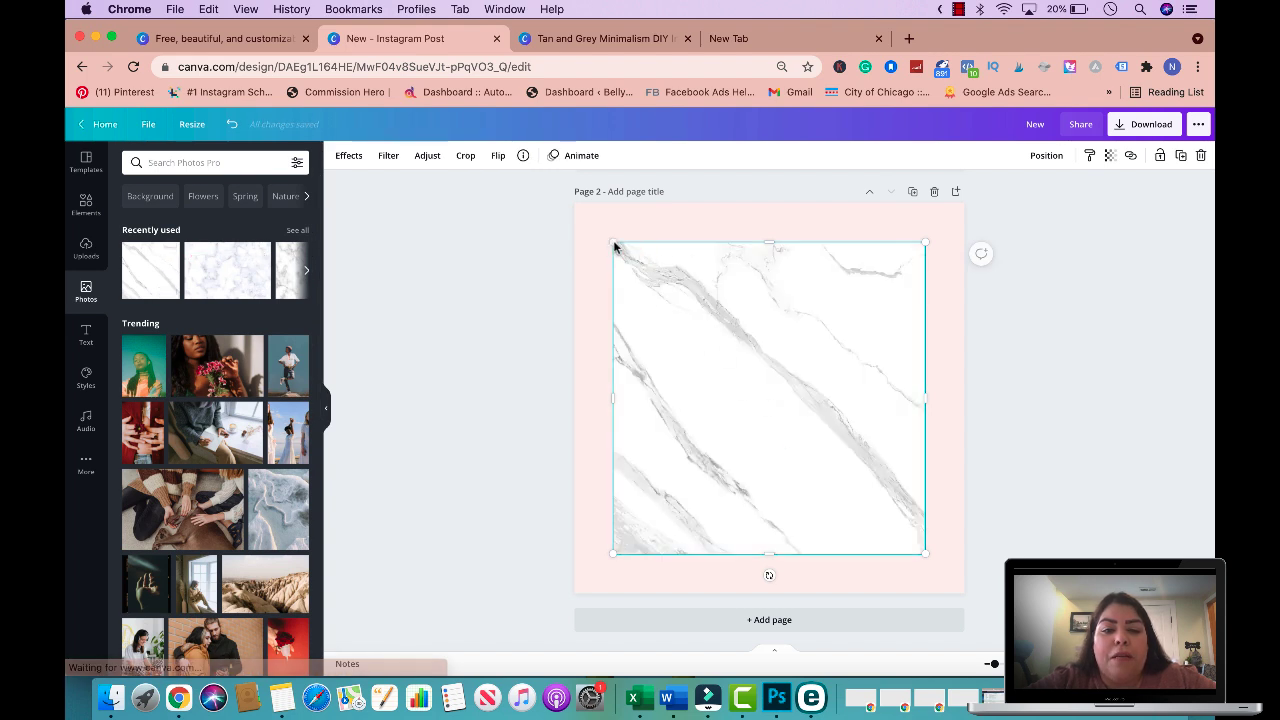
drag(610, 241, 574, 217)
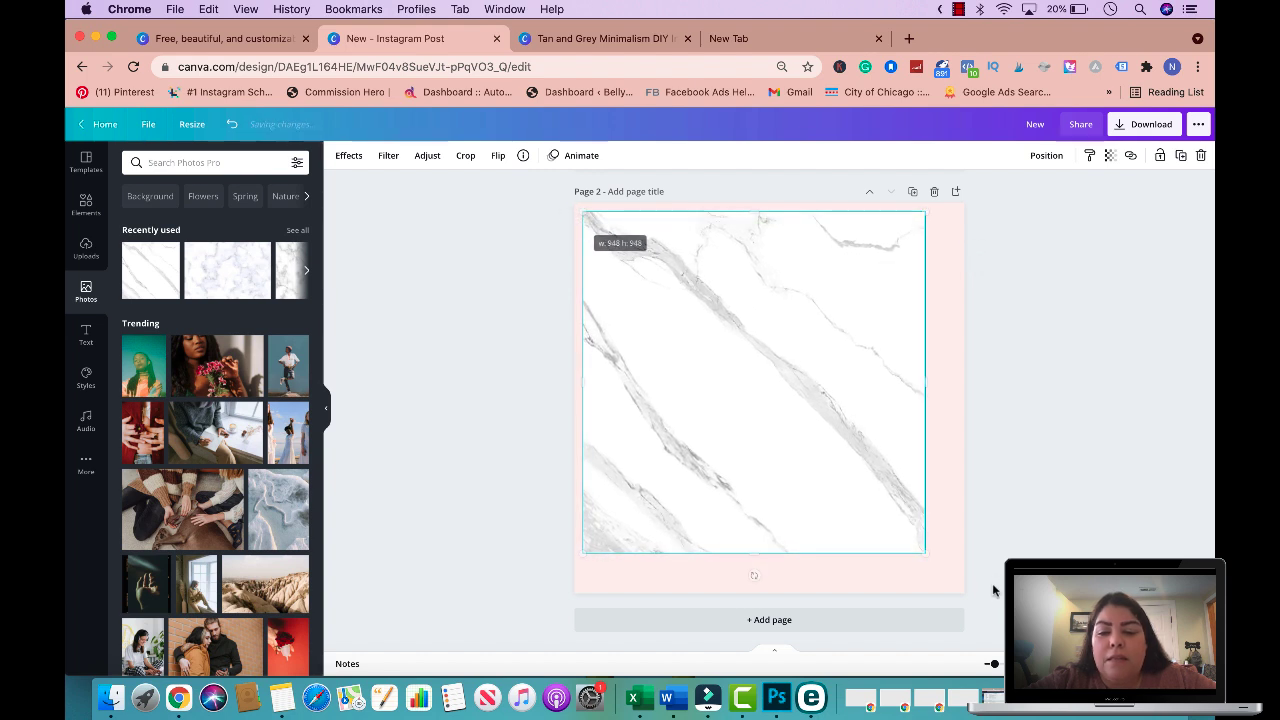
drag(929, 562, 957, 580)
click(1040, 503)
Step: Add the same bold italic serif text combination over the marble photo and delete its address line
click(85, 335)
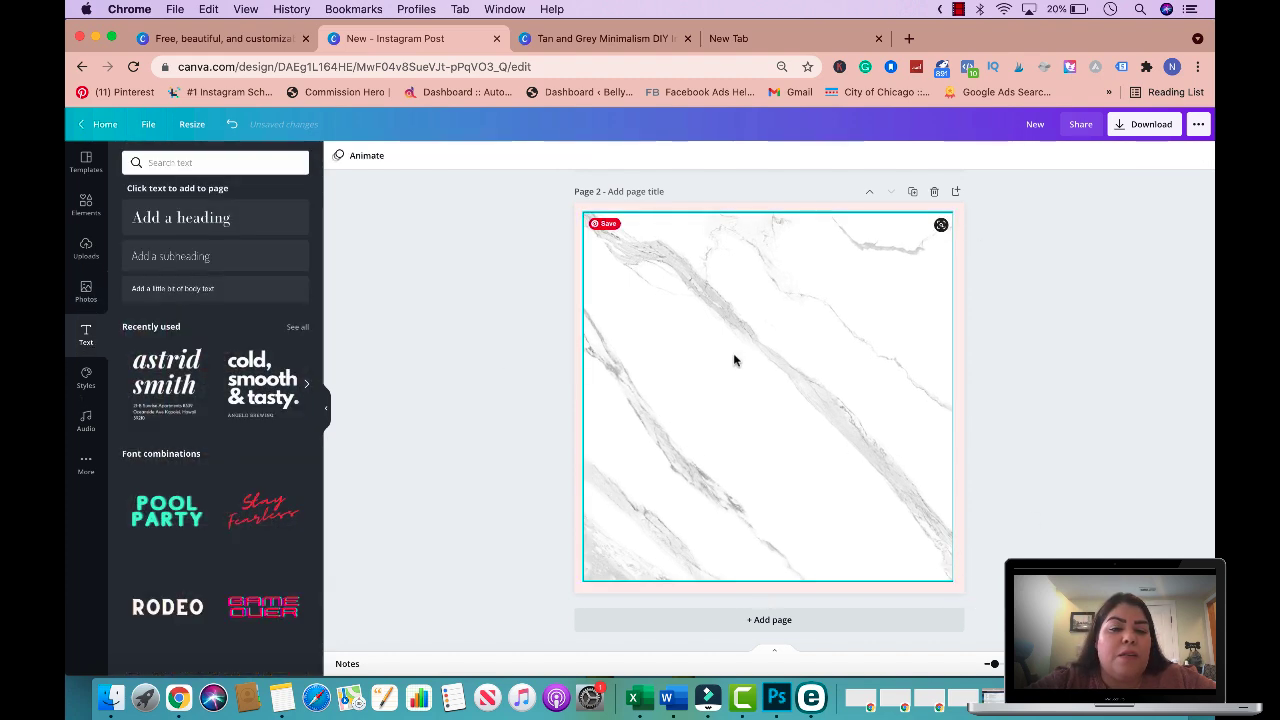
click(158, 380)
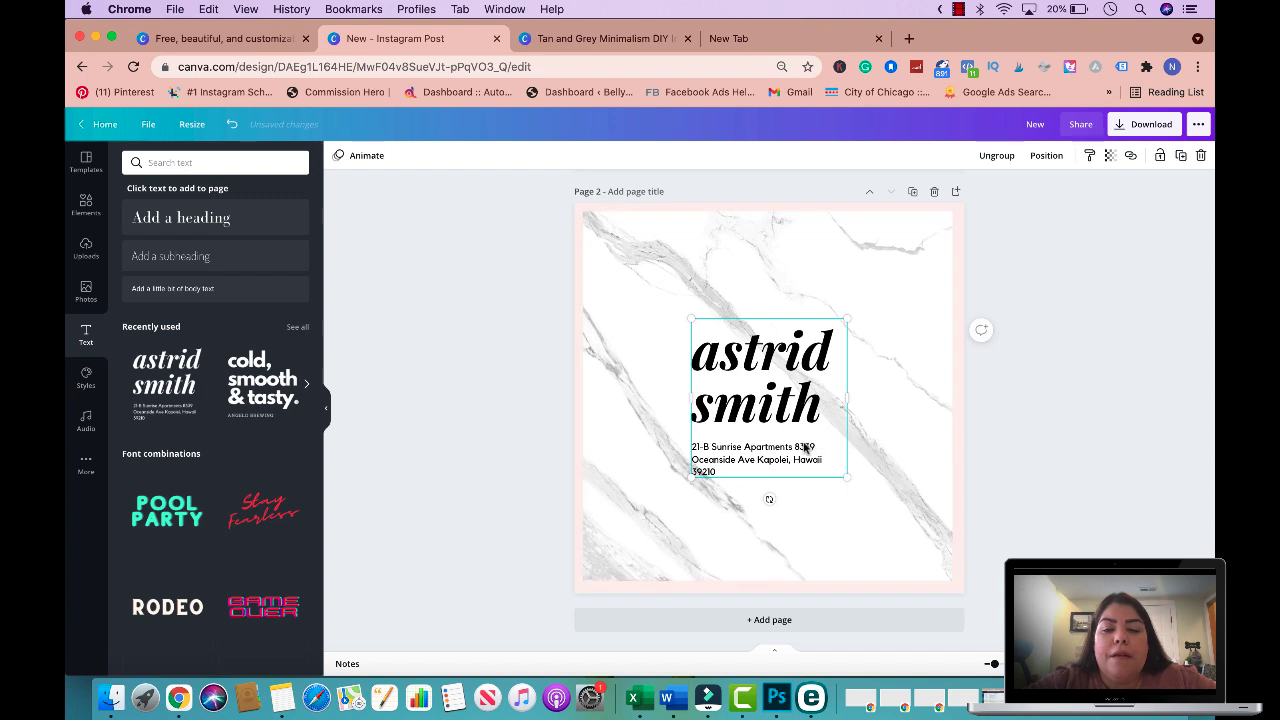
click(806, 449)
key(Delete)
Step: Replace the placeholder heading on page 2 with "Follow Friday" on two lines
double_click(823, 404)
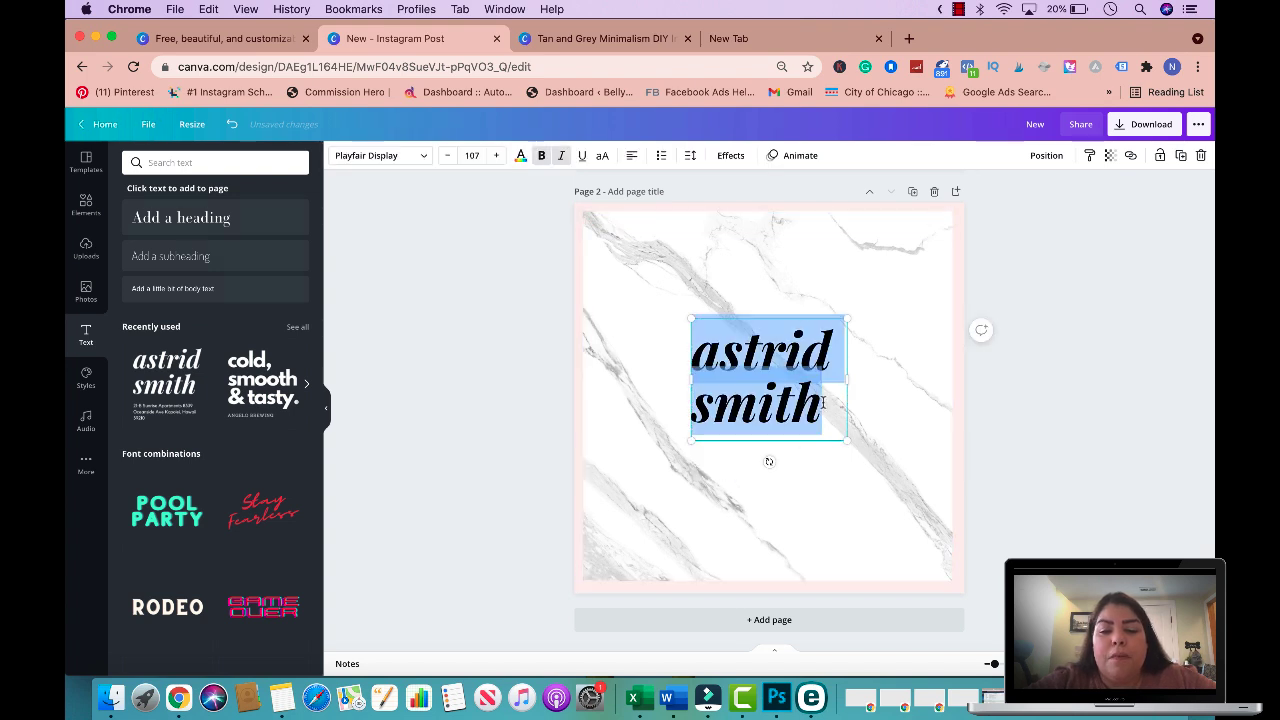
text(Follow)
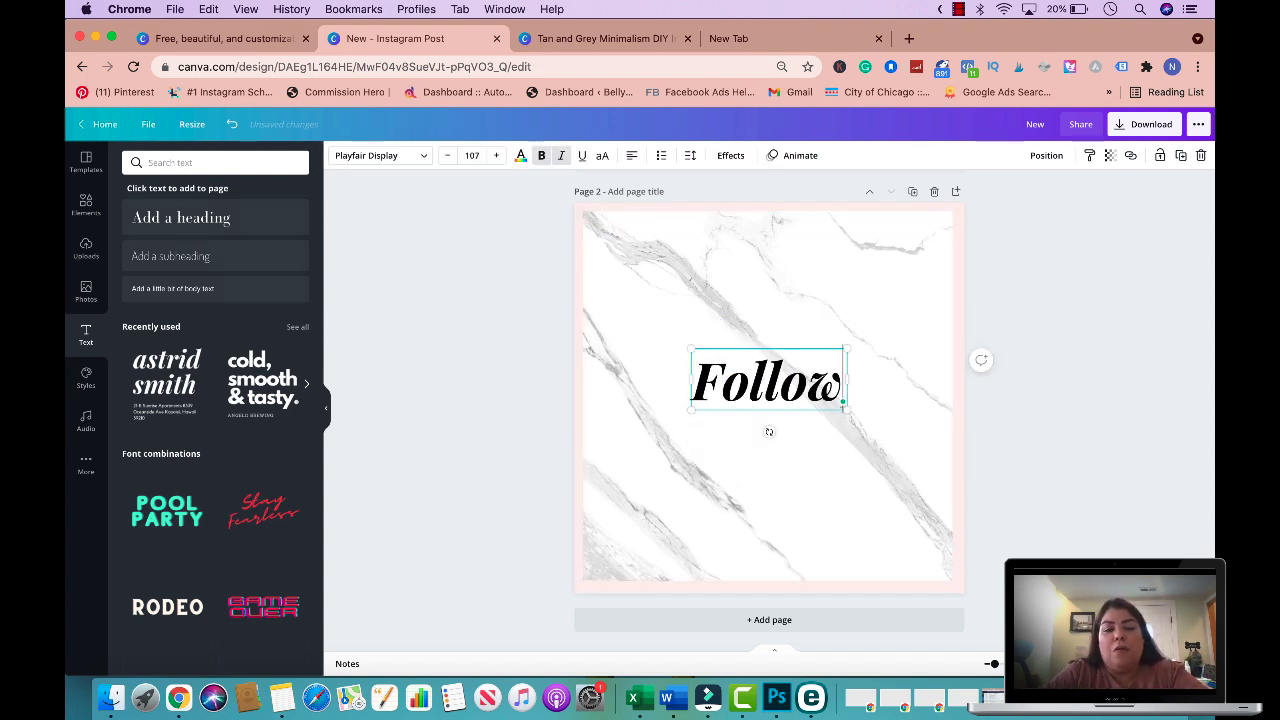
key(Return)
text(Fir)
text(iuday)
key(BackSpace)
key(BackSpace)
key(BackSpace)
key(BackSpace)
text(day)
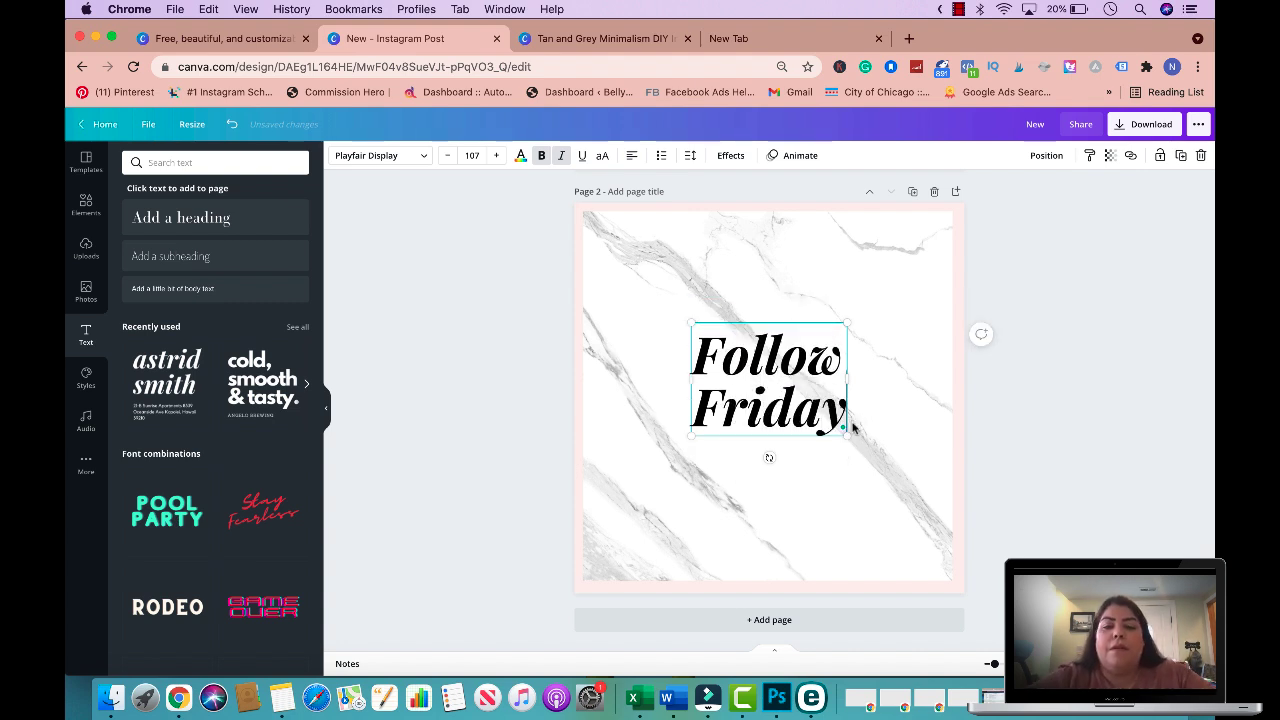
Step: Enlarge the "Follow Friday" text to font size 159 and centre it on the marble photo
drag(846, 436, 921, 490)
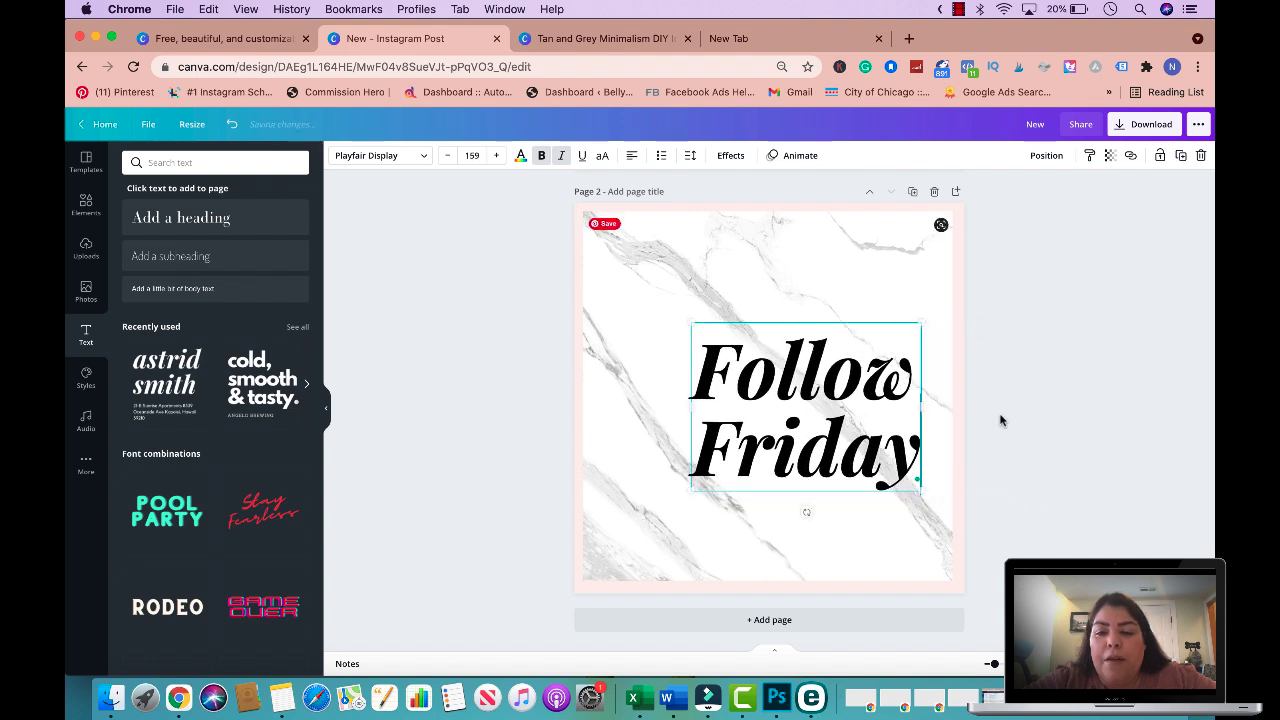
click(1000, 420)
click(773, 372)
drag(773, 372, 814, 368)
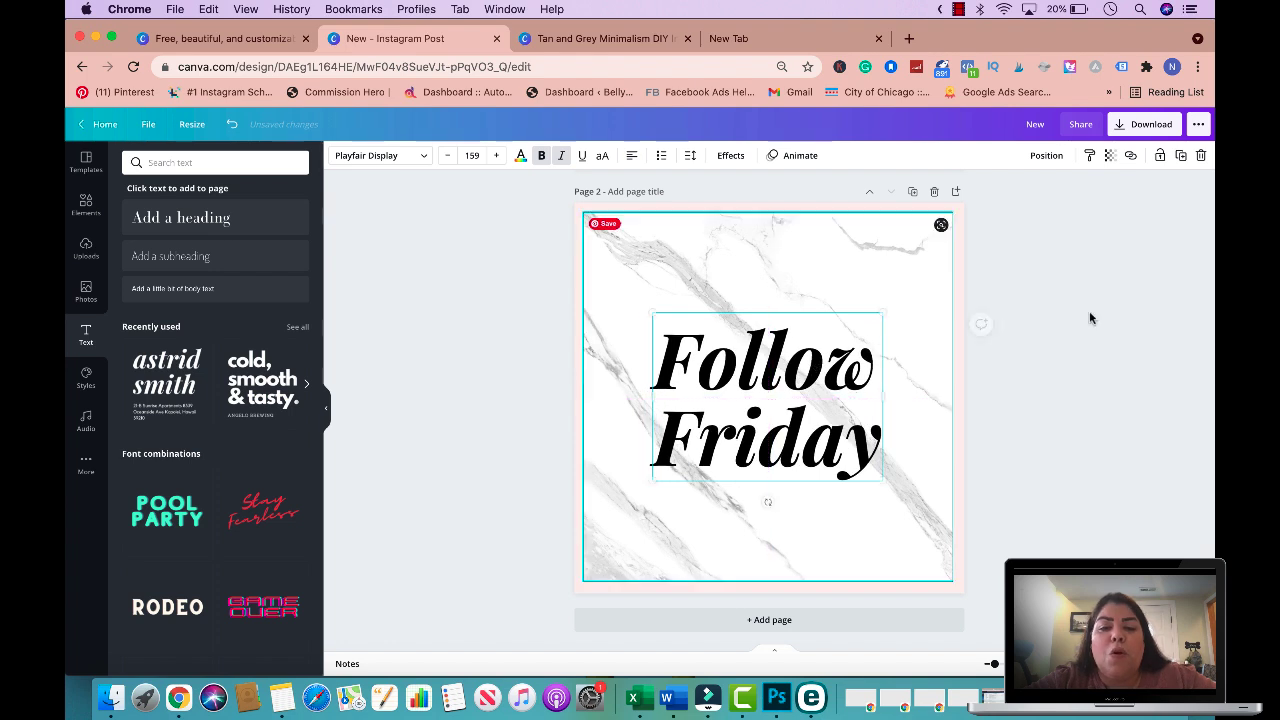
click(1087, 284)
scroll(1087, 284, up, 5)
scroll(1088, 291, down, 4)
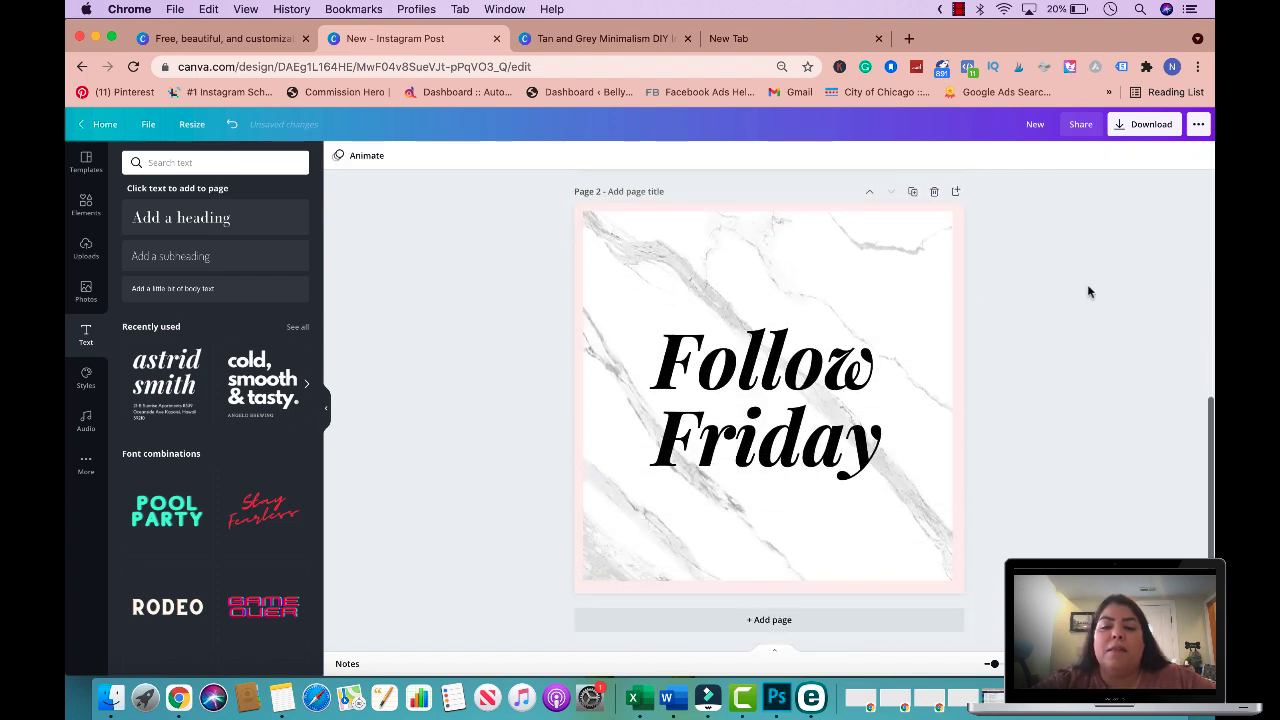
Step: Centre the marble photo on page 2, and duplicate the page without its "Follow Friday" text
drag(931, 496, 930, 491)
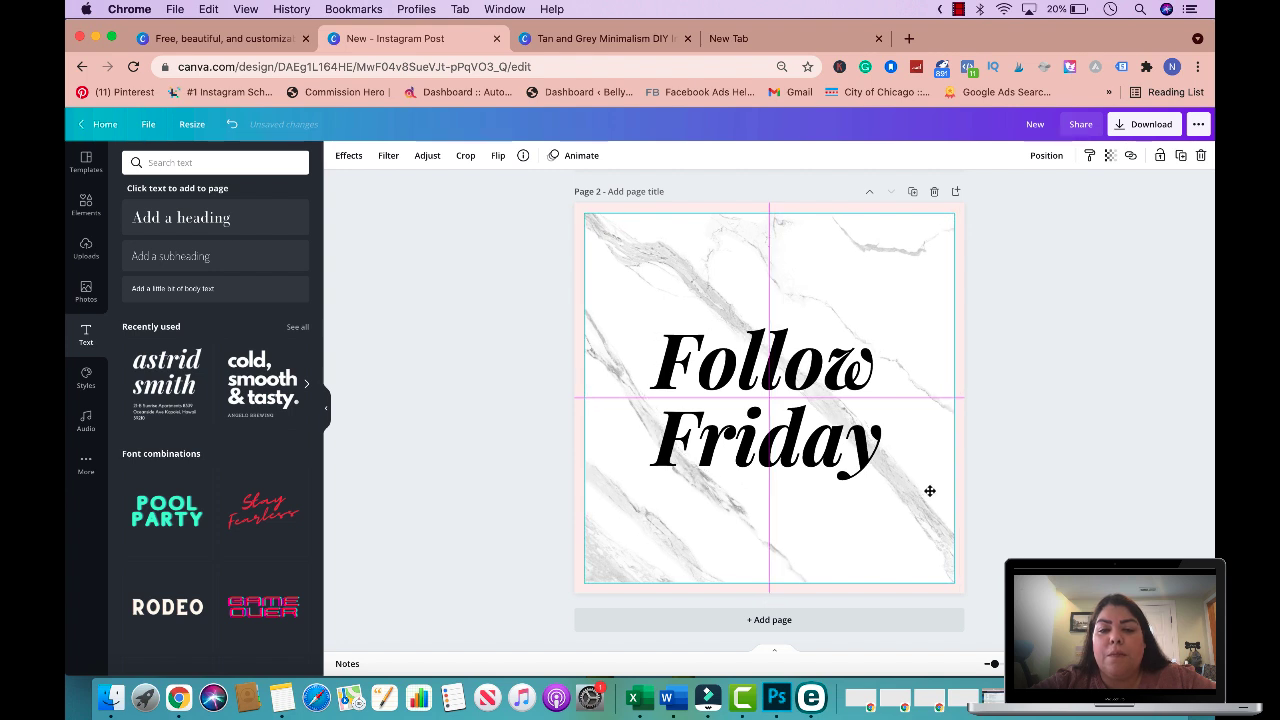
click(912, 191)
click(824, 418)
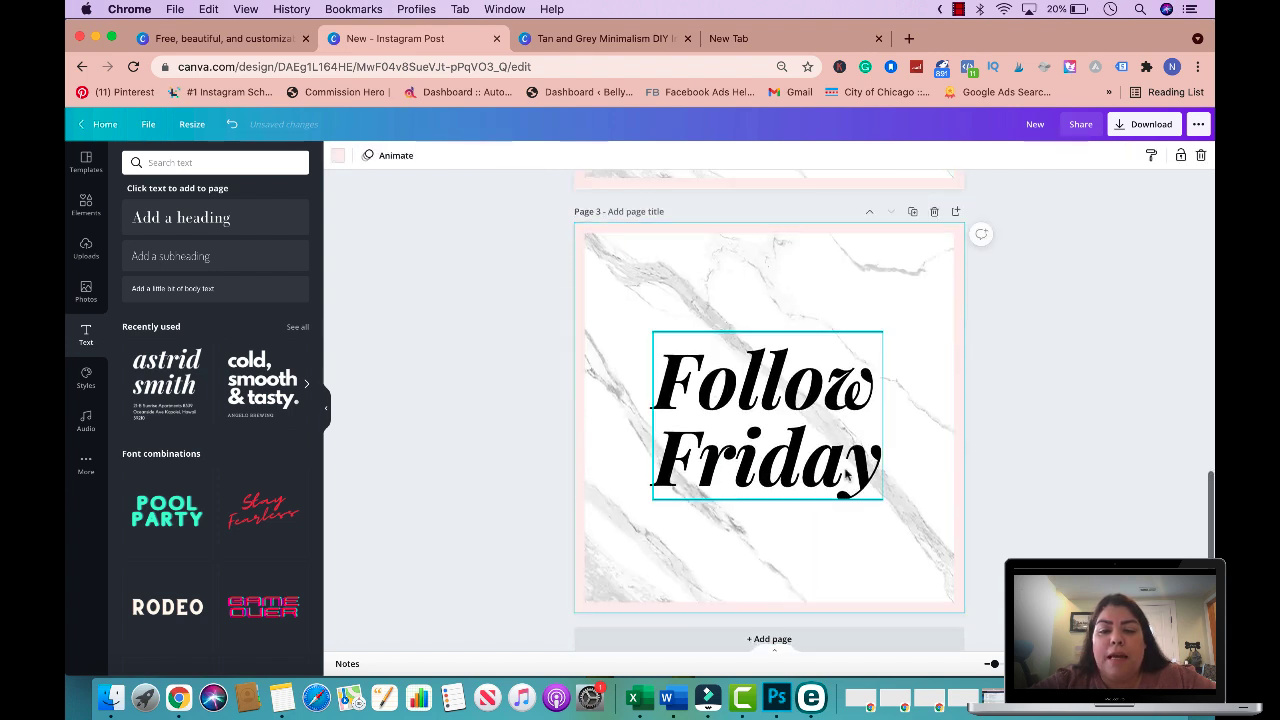
key(Delete)
Step: Rotate the marble photo on page 3 into a diamond and centre it so pink shows only in the page corners
click(800, 414)
drag(800, 414, 860, 383)
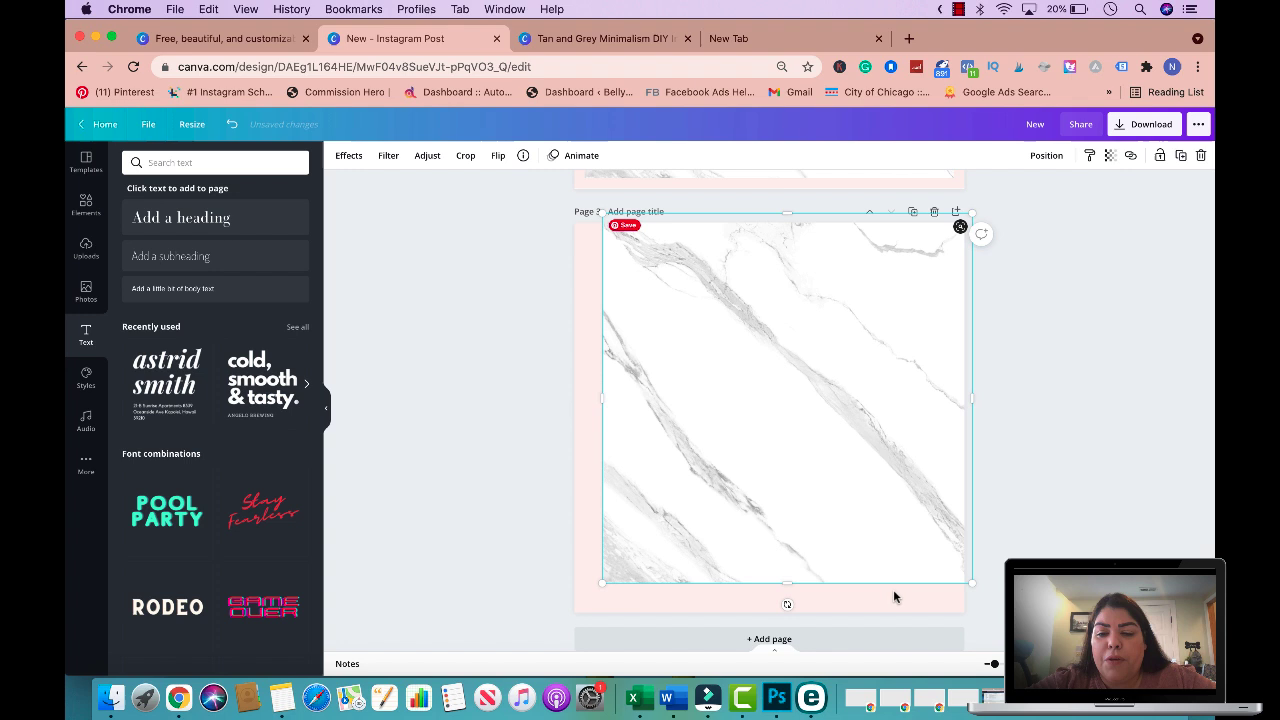
drag(787, 604, 911, 514)
mouse_move(868, 462)
mouse_down()
mouse_move(846, 457)
mouse_move(848, 471)
mouse_up()
click(1141, 326)
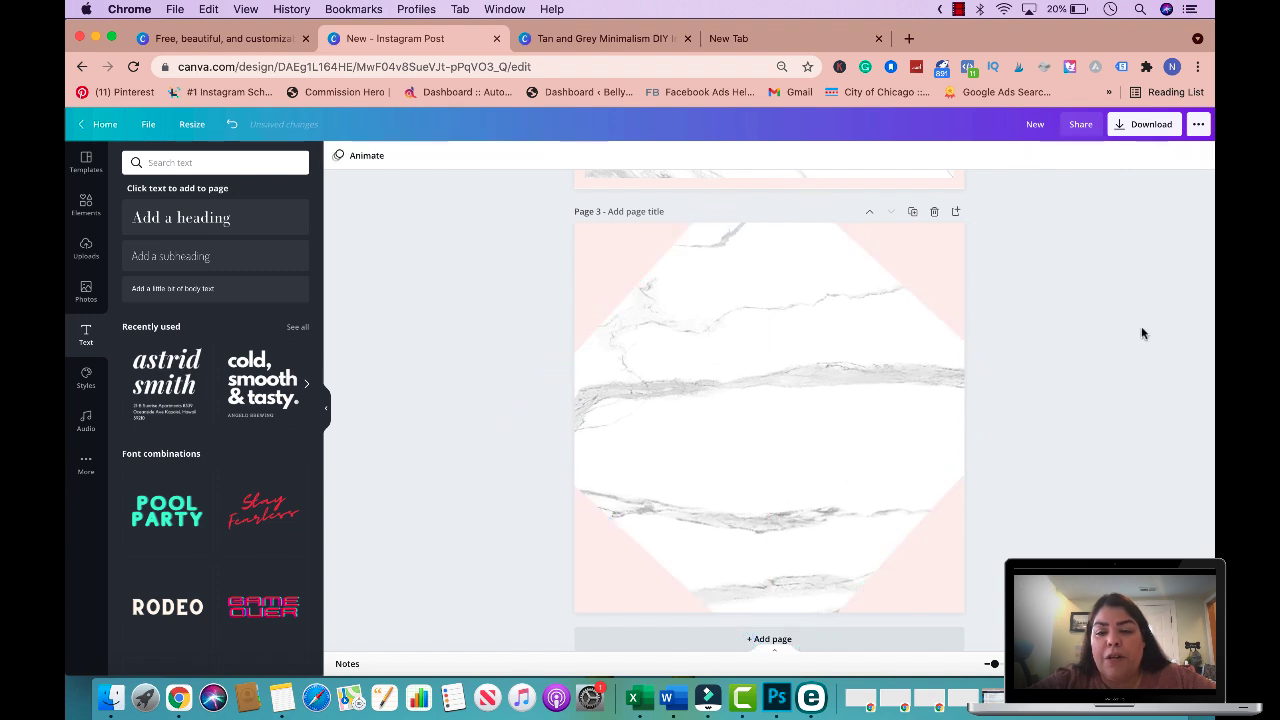
scroll(1154, 291, up, 5)
scroll(1154, 291, down, 5)
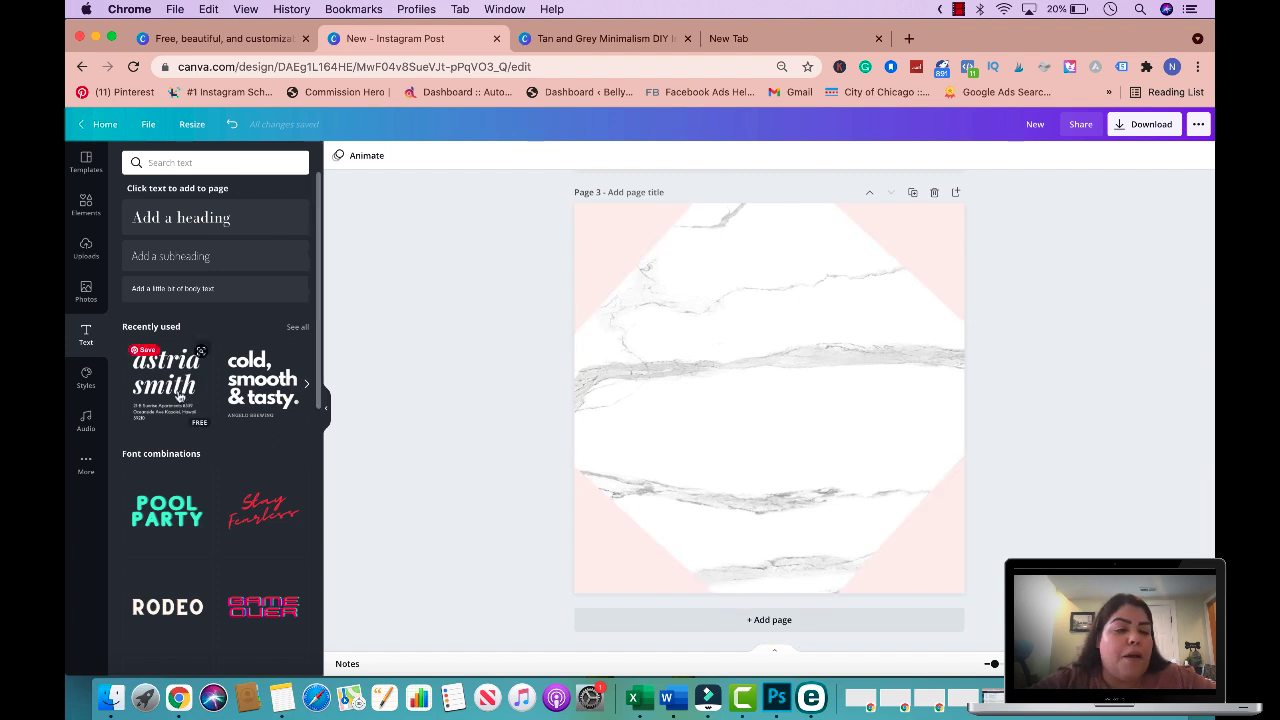
Step: Add the recently used bold italic serif text combination to page 3 and delete its address line
click(168, 385)
click(770, 463)
key(Delete)
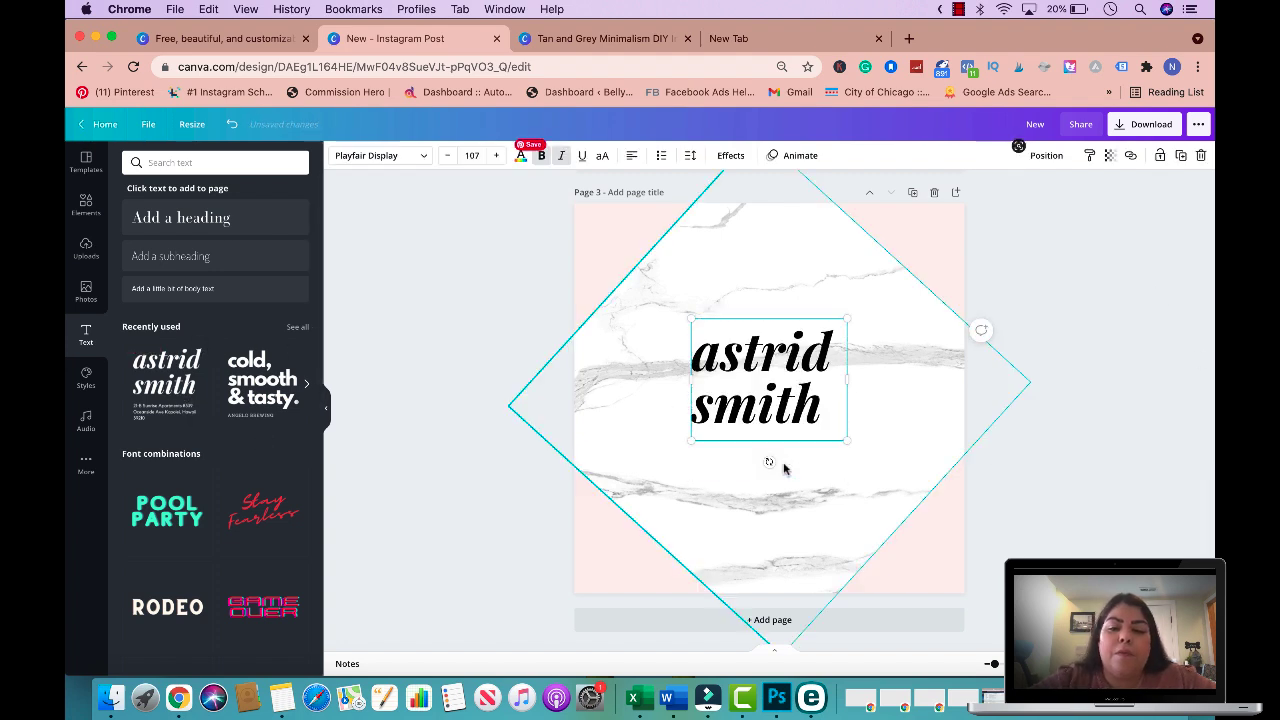
Step: Replace the placeholder heading on page 3 with "What do you struggle with?"
double_click(828, 416)
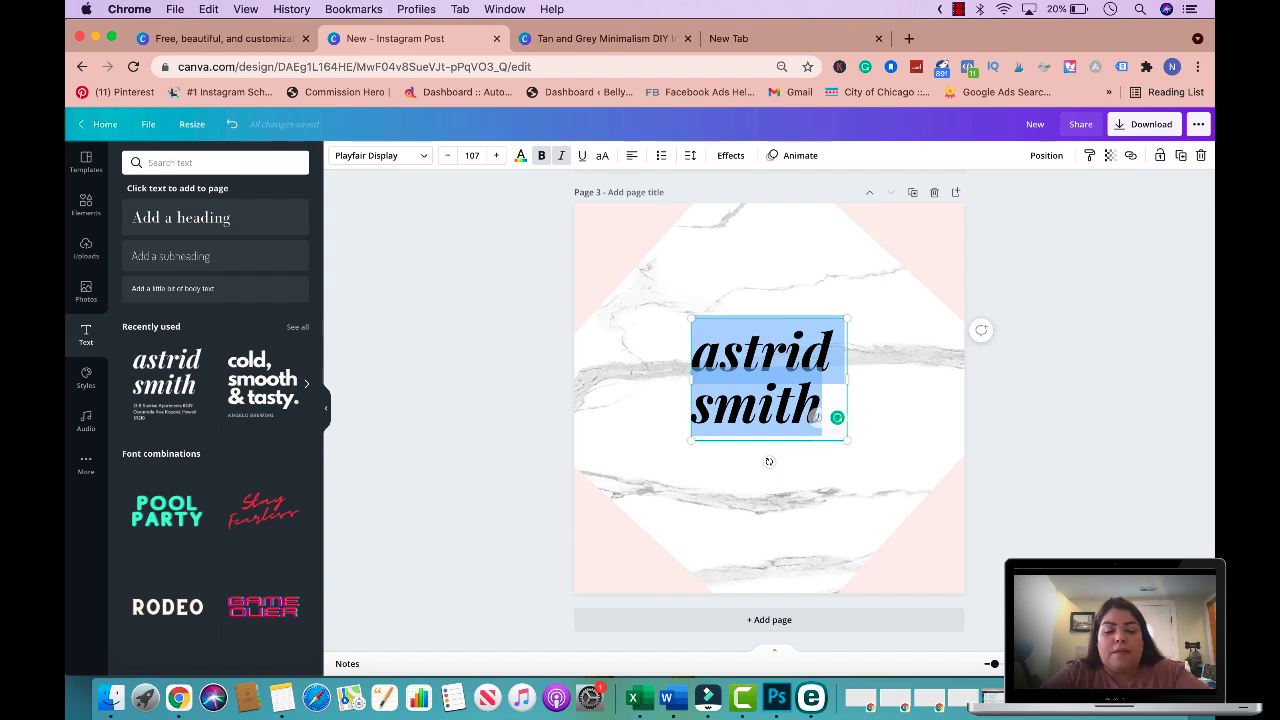
text(Whr)
key(BackSpace)
text(at)
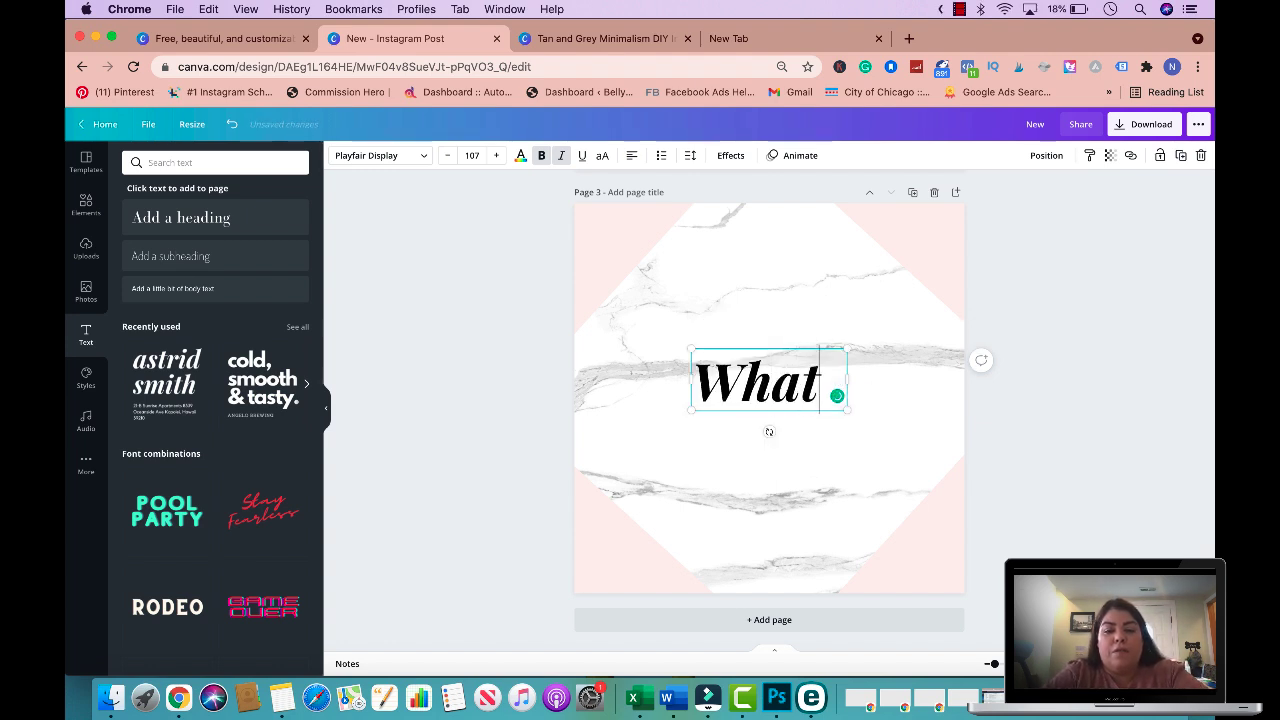
text( do you struggle with)
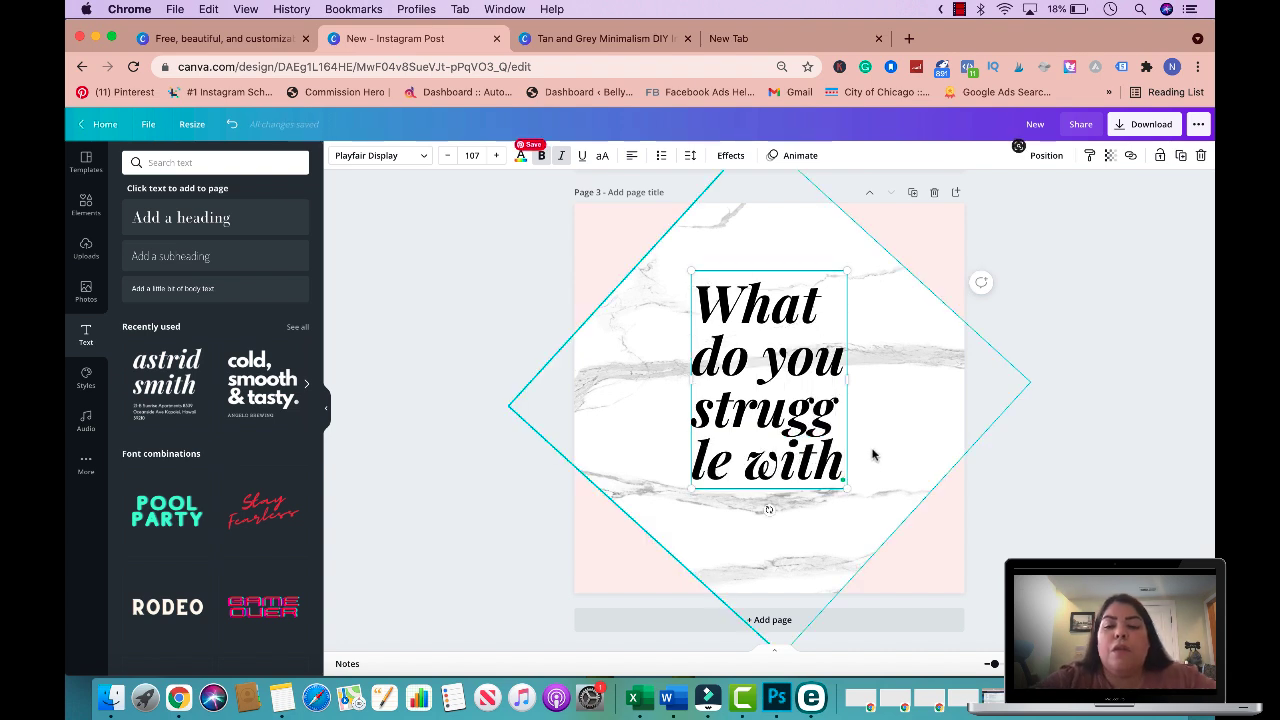
text(?)
Step: Widen the question's text box so it fits on two lines and centre it on the marble diamond
drag(848, 378, 1080, 377)
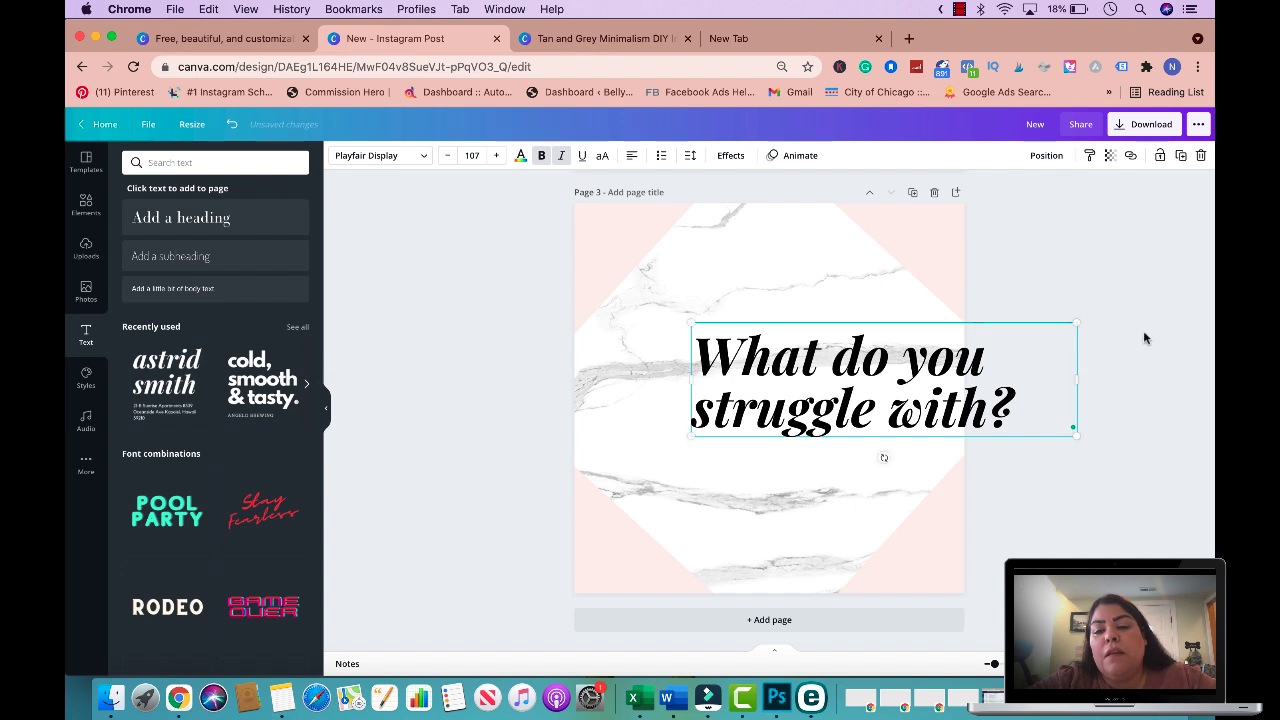
drag(954, 422, 847, 423)
click(1070, 320)
scroll(1070, 321, up, 1)
scroll(1070, 321, down, 1)
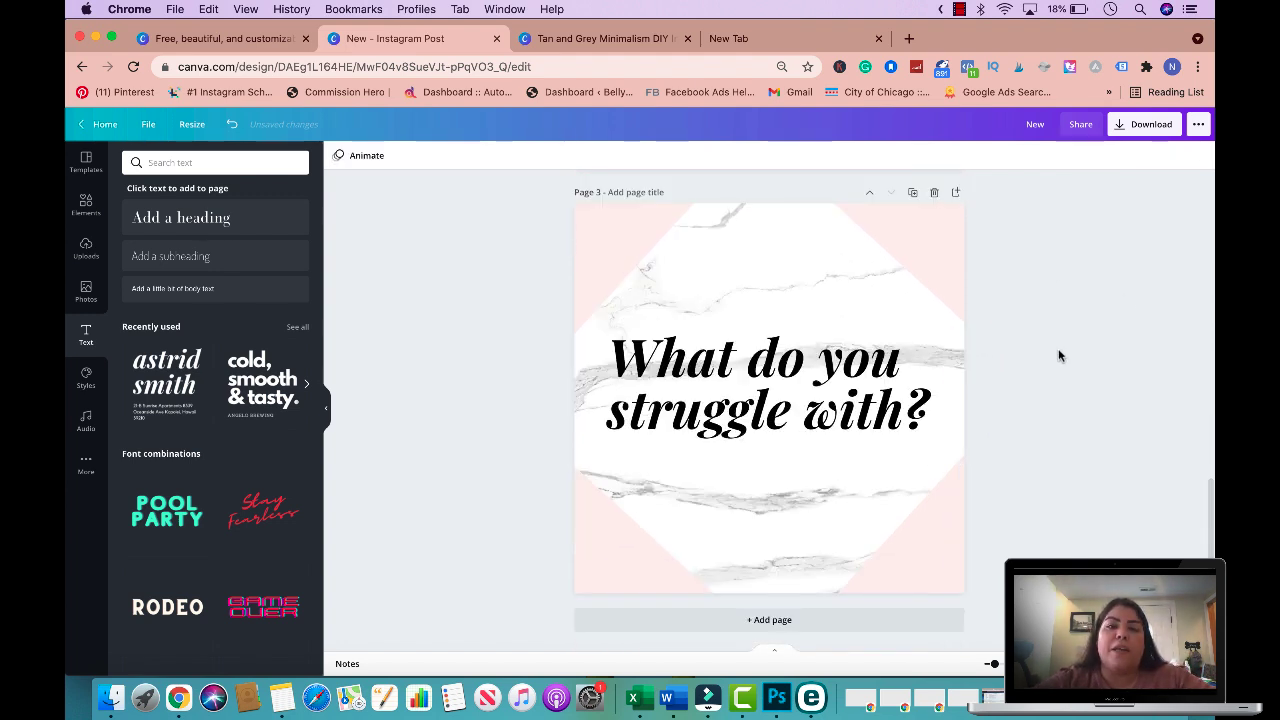
Step: Review the three Instagram post pages and compare their pink, marble and text layouts
scroll(940, 436, up, 3)
scroll(937, 438, up, 10)
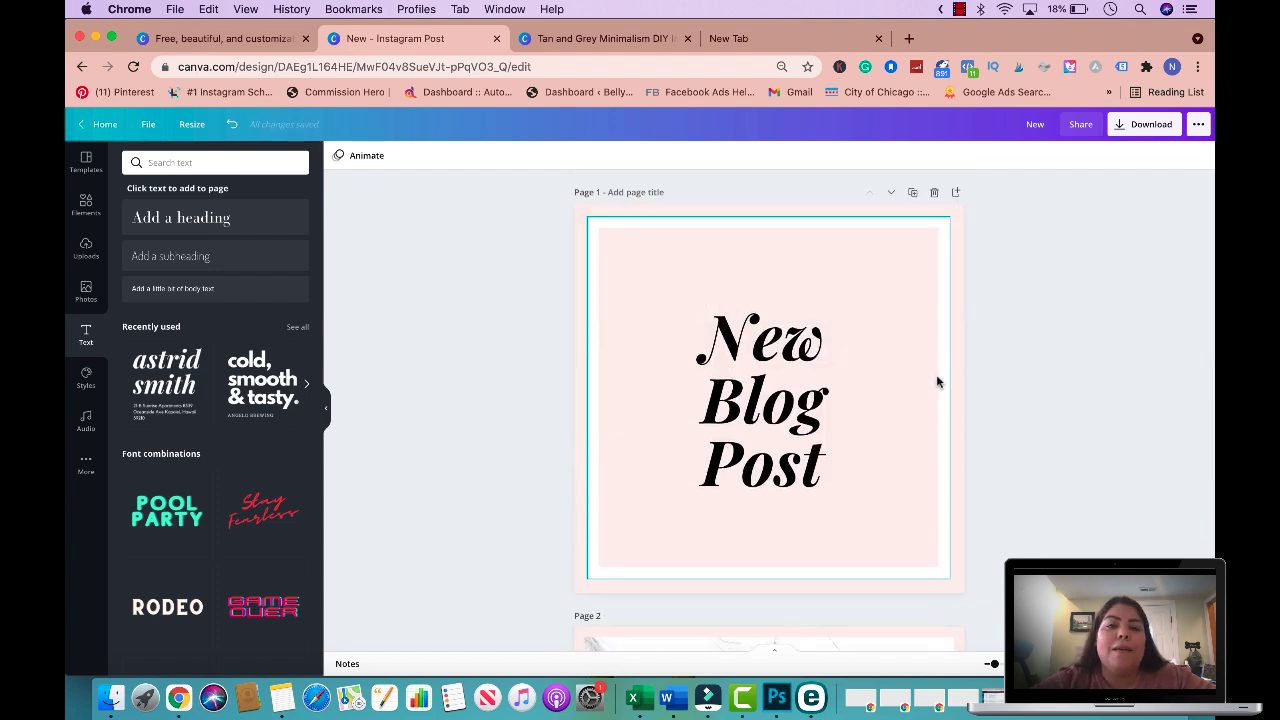
scroll(928, 453, down, 10)
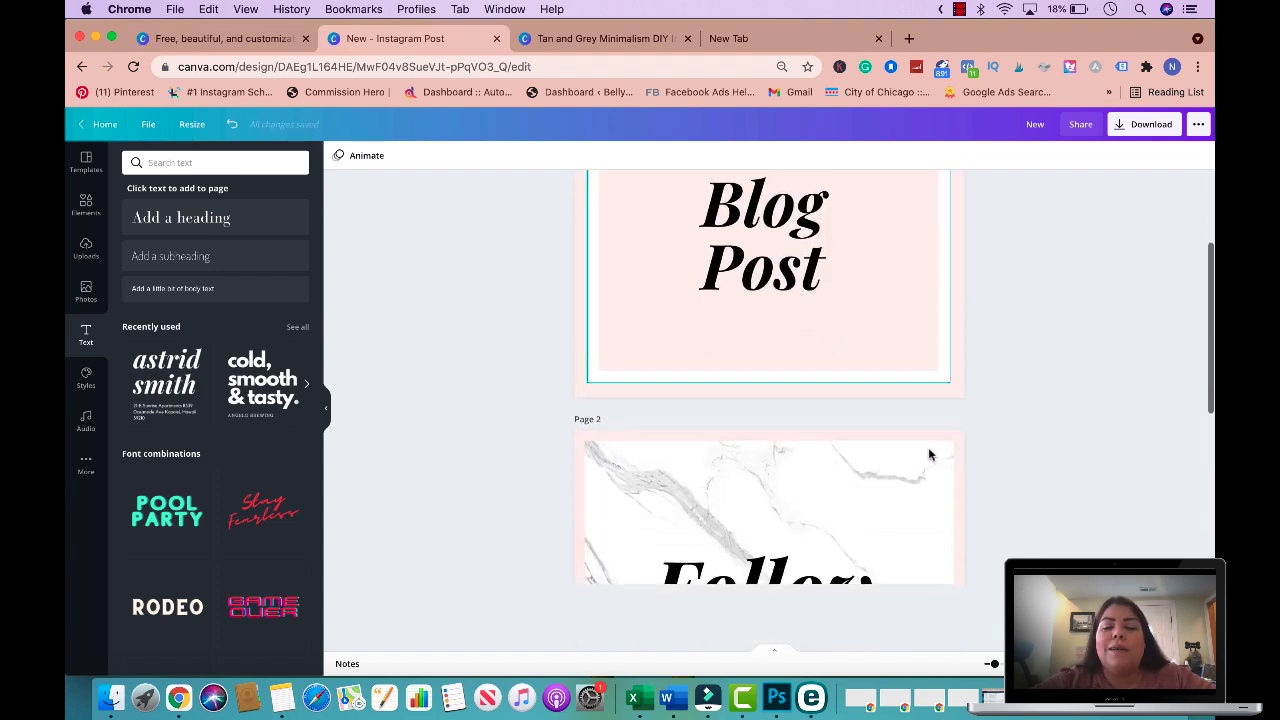
scroll(928, 453, down, 2)
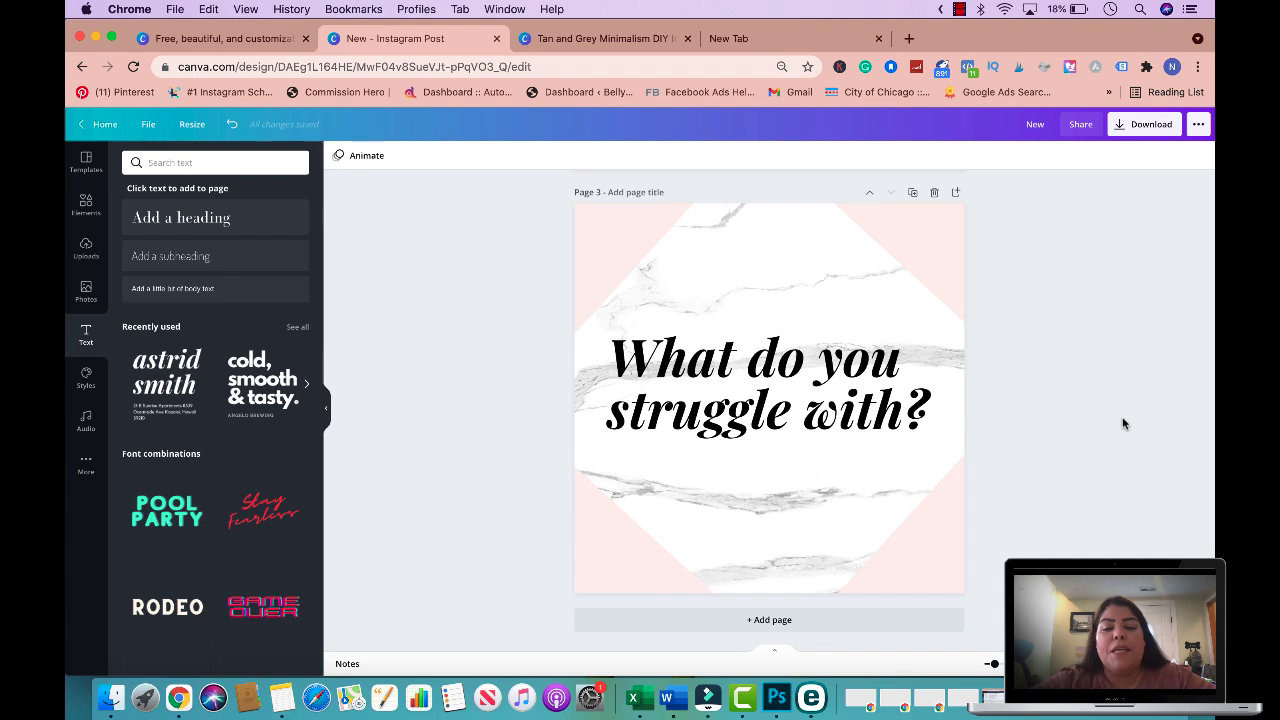
click(908, 500)
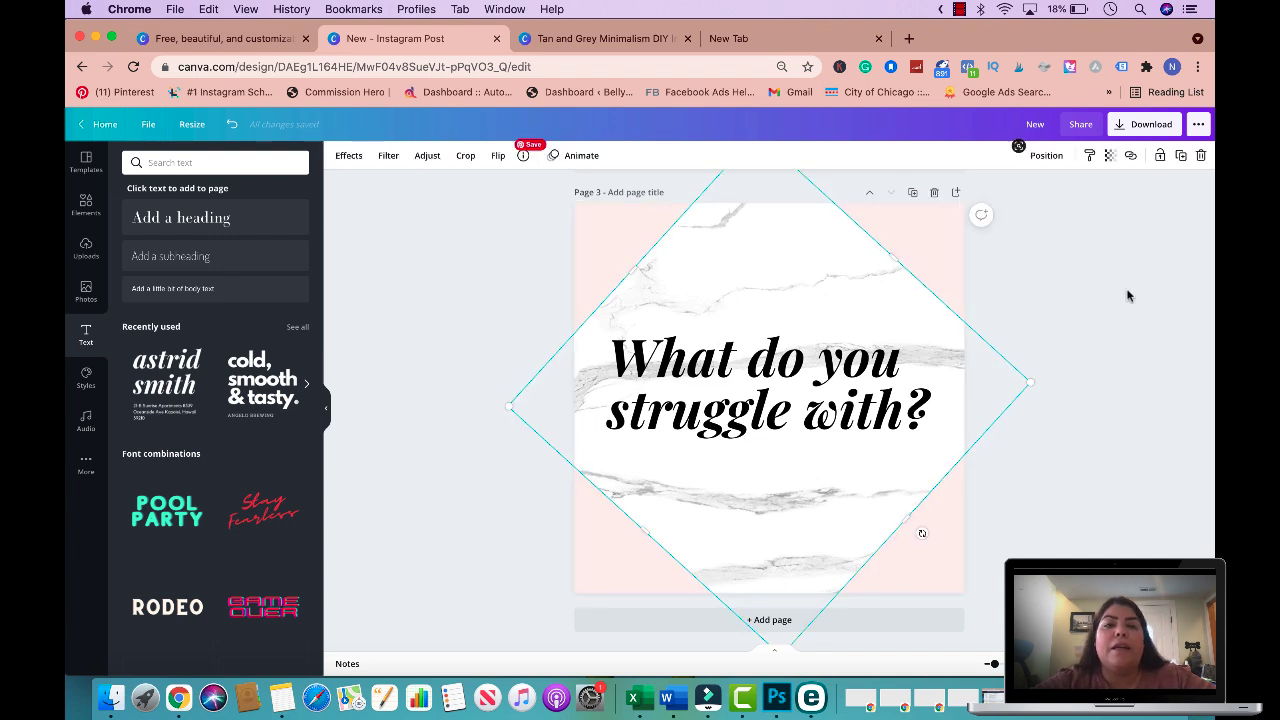
click(1169, 282)
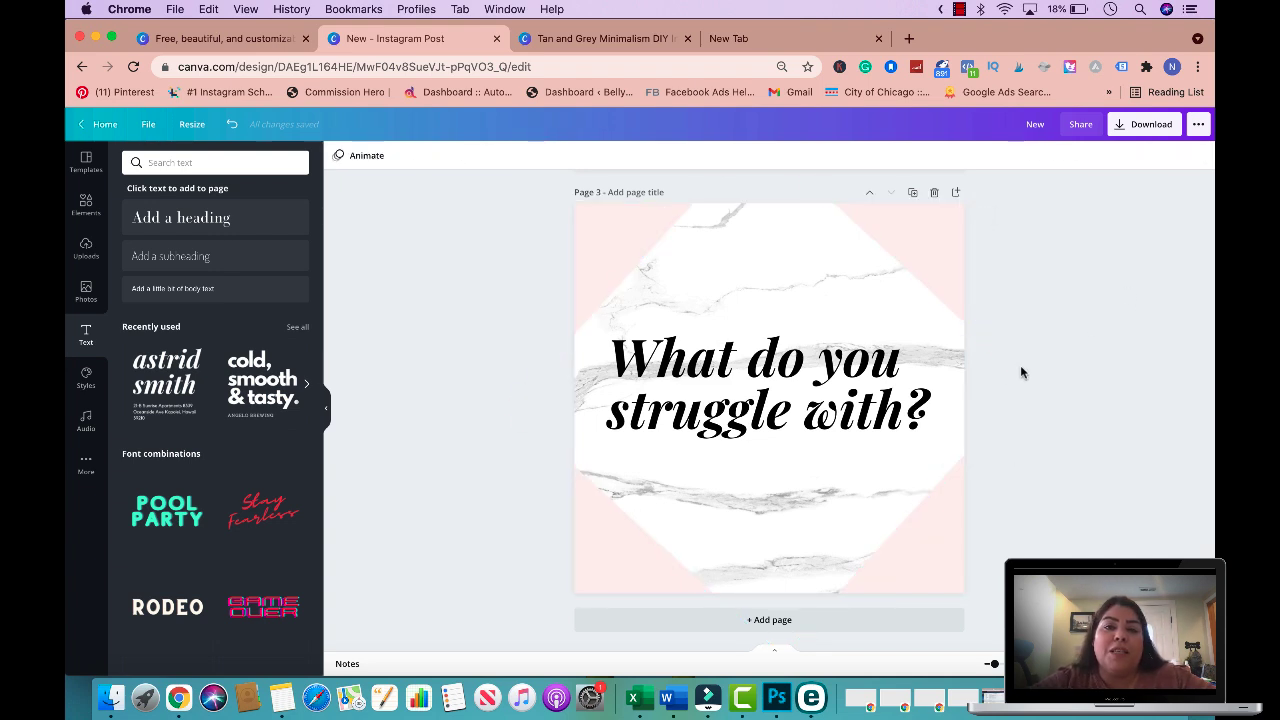
scroll(754, 468, up, 5)
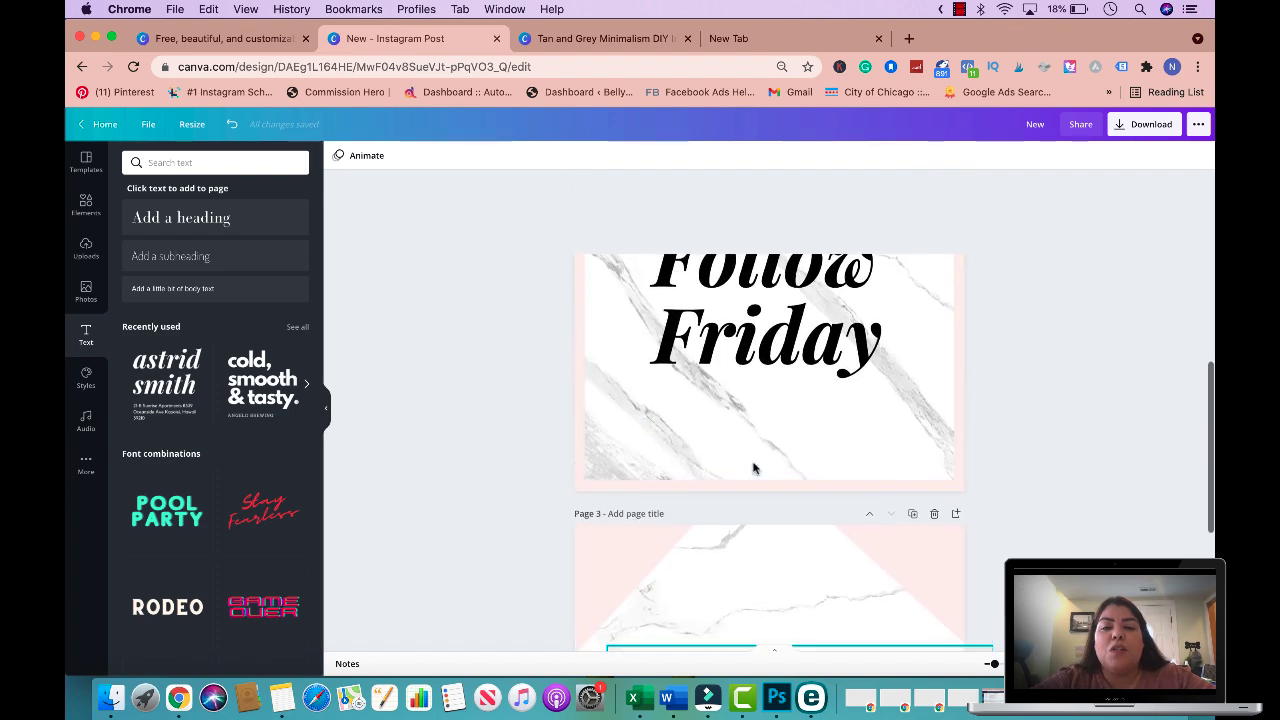
scroll(754, 468, up, 6)
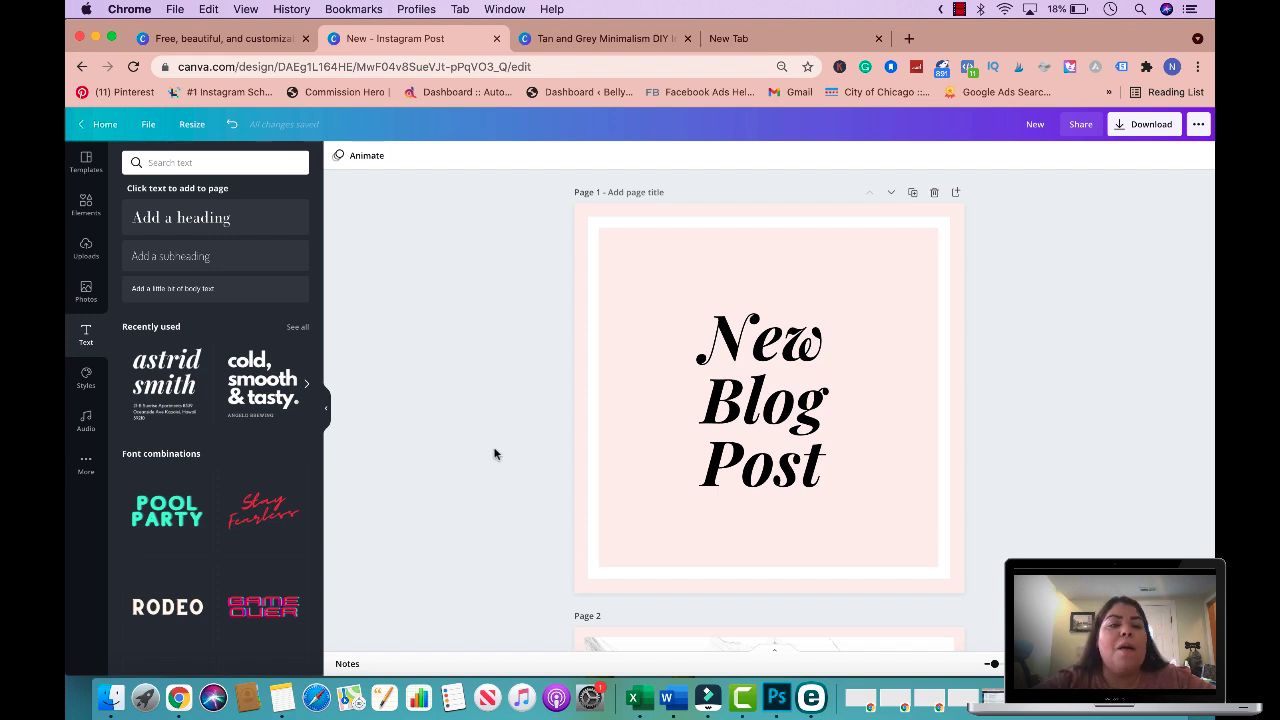
Step: Leave the post design for the home page and open the Instagram Stories template gallery
click(101, 127)
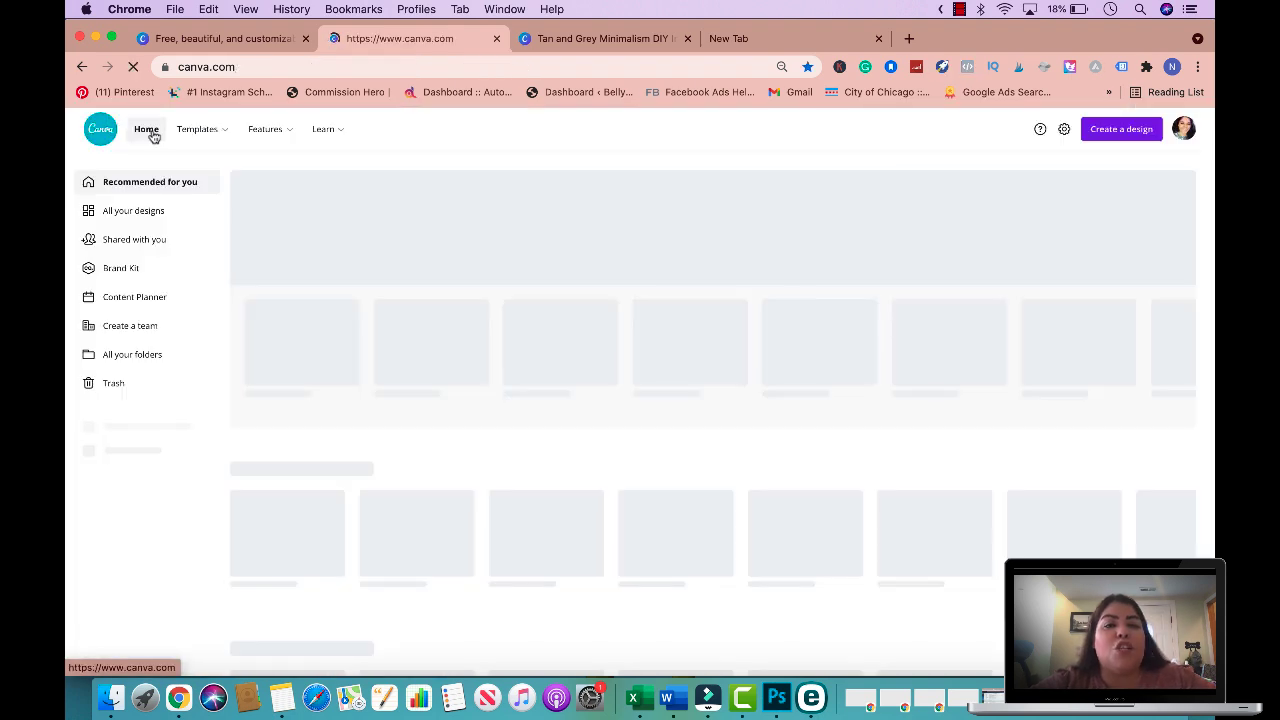
mouse_move(209, 131)
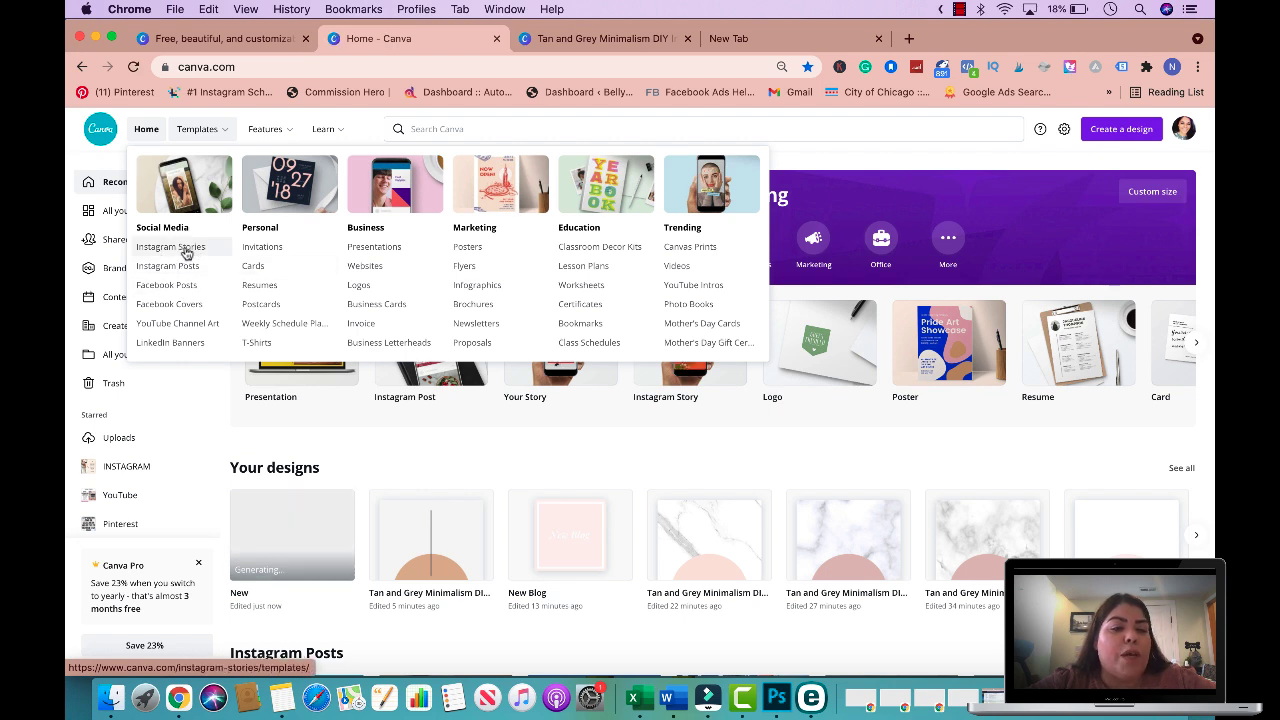
click(185, 252)
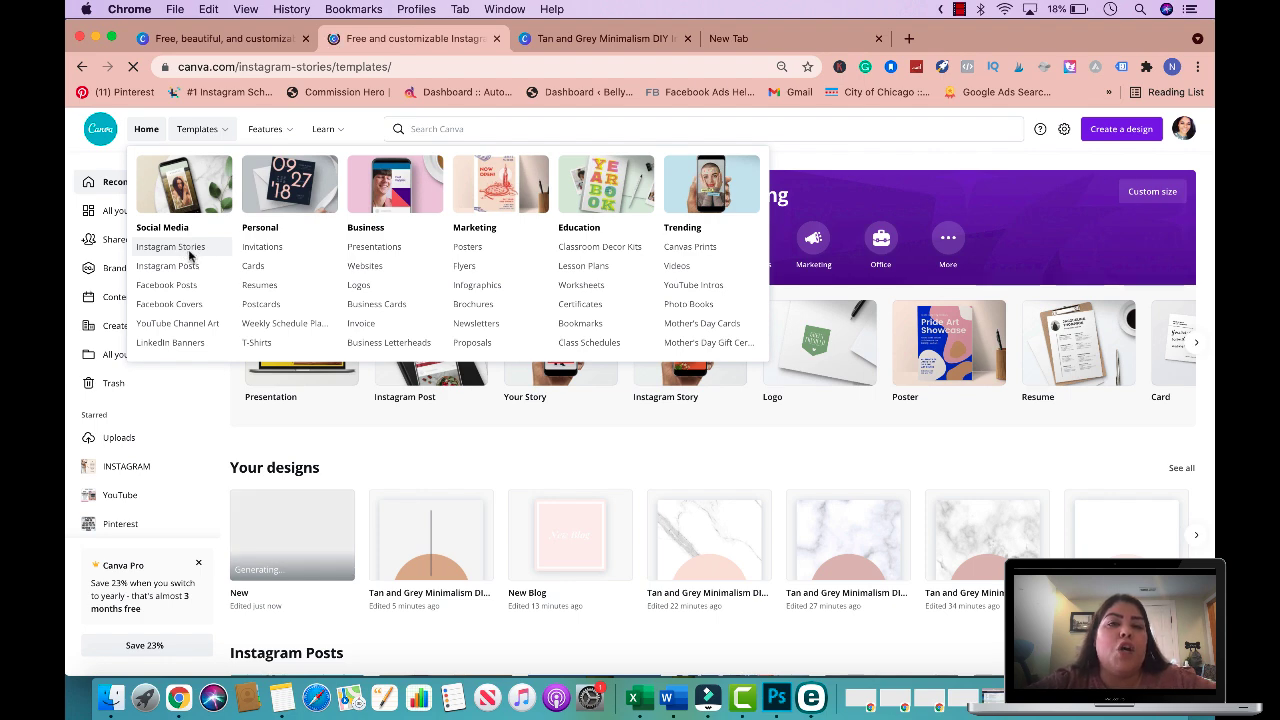
Step: Browse the Instagram Stories templates for a photo layout that suits the brand
scroll(383, 451, down, 3)
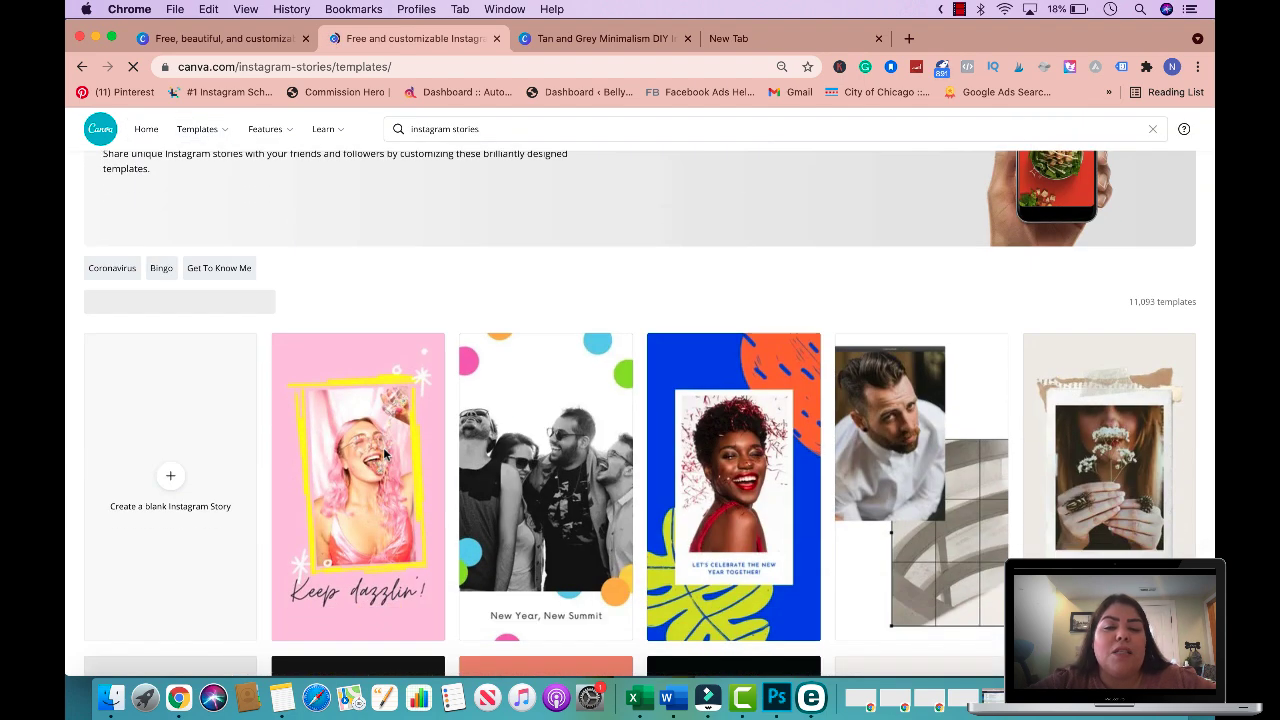
scroll(500, 470, down, 3)
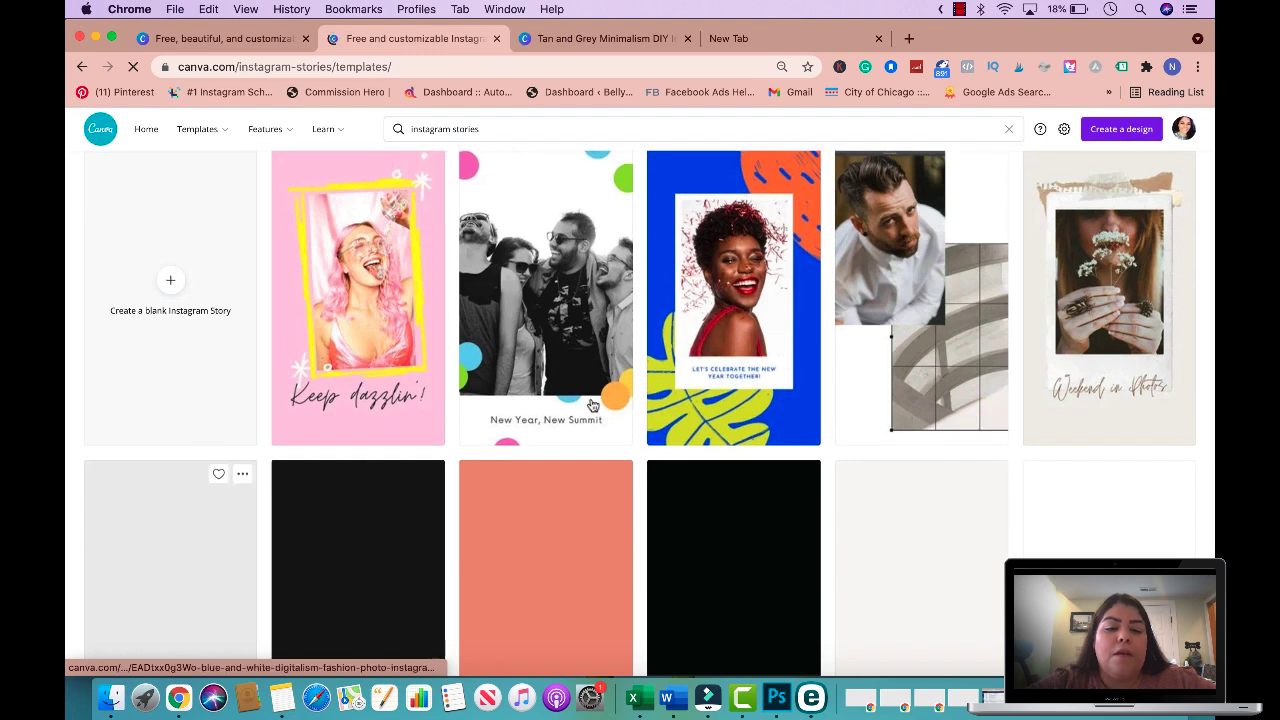
scroll(593, 405, down, 5)
scroll(593, 405, up, 5)
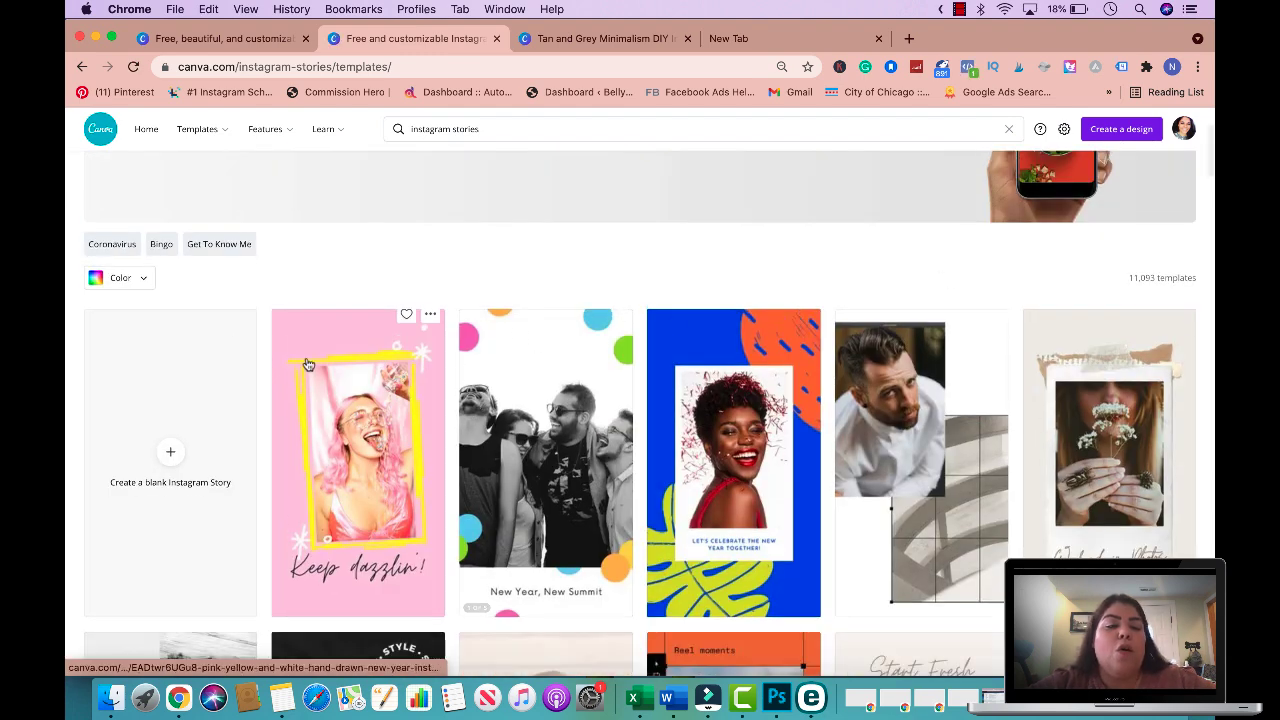
scroll(215, 440, down, 5)
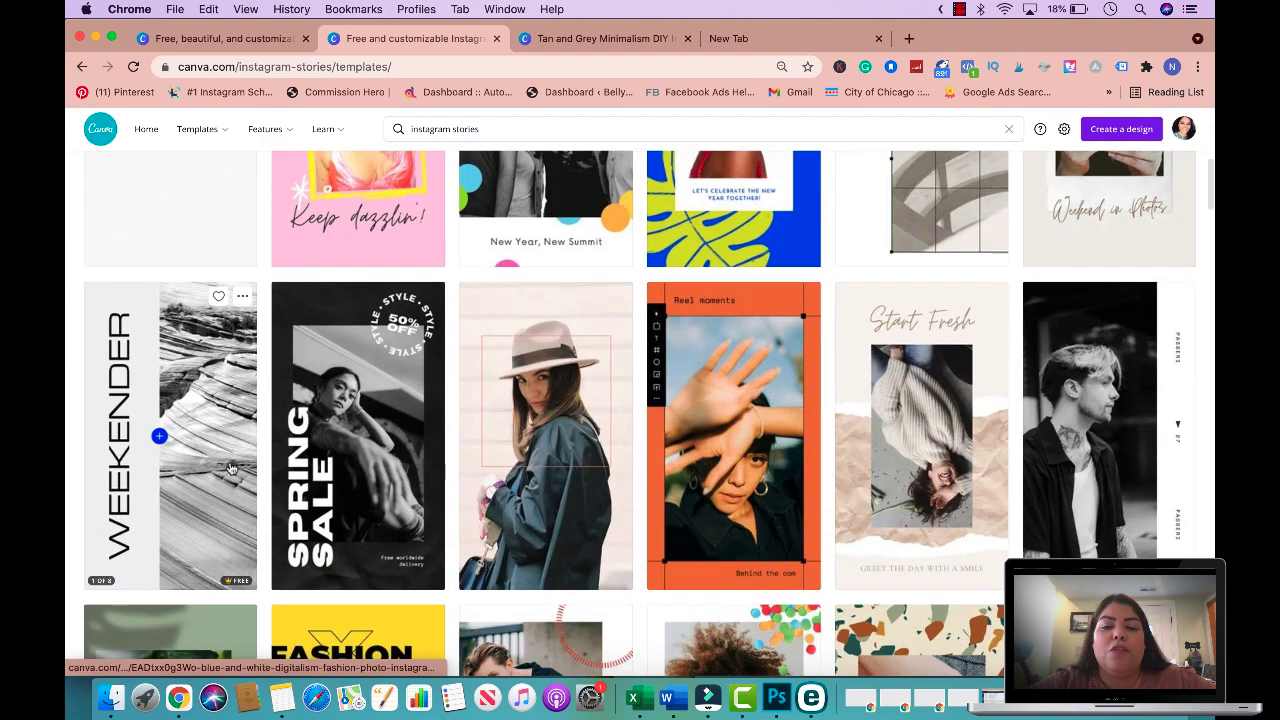
scroll(230, 468, down, 9)
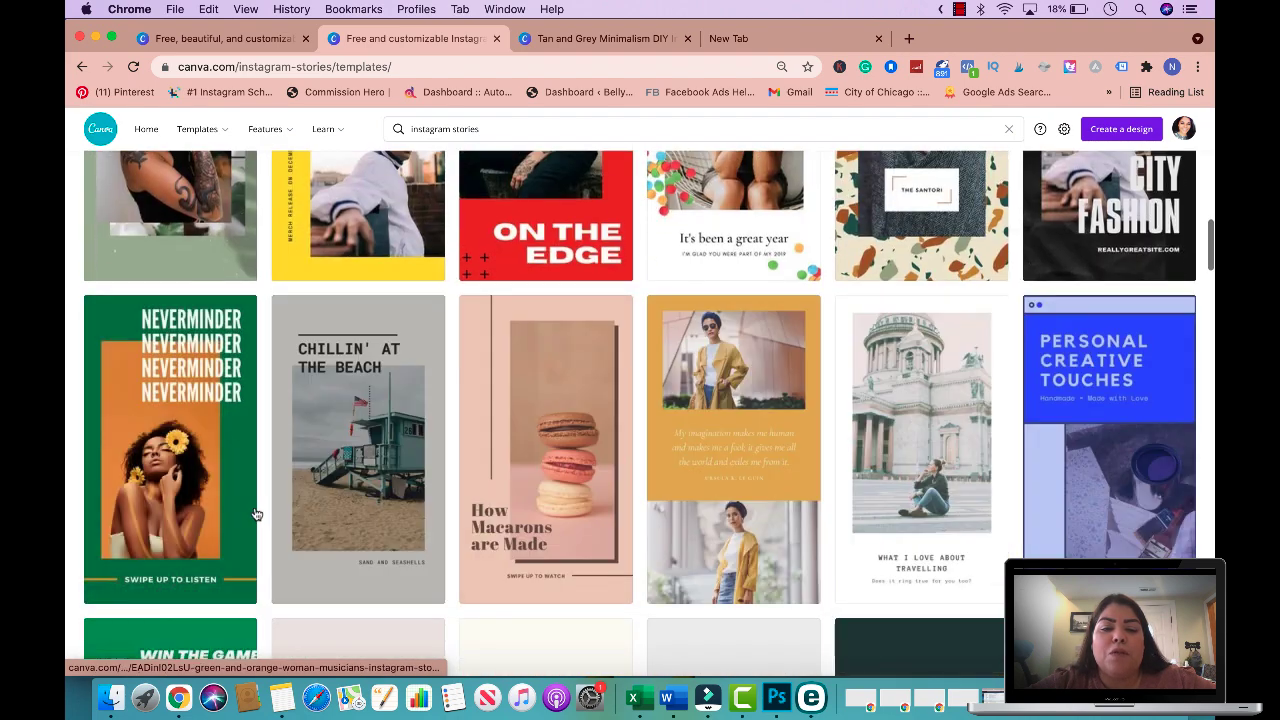
scroll(255, 514, down, 3)
scroll(358, 487, down, 5)
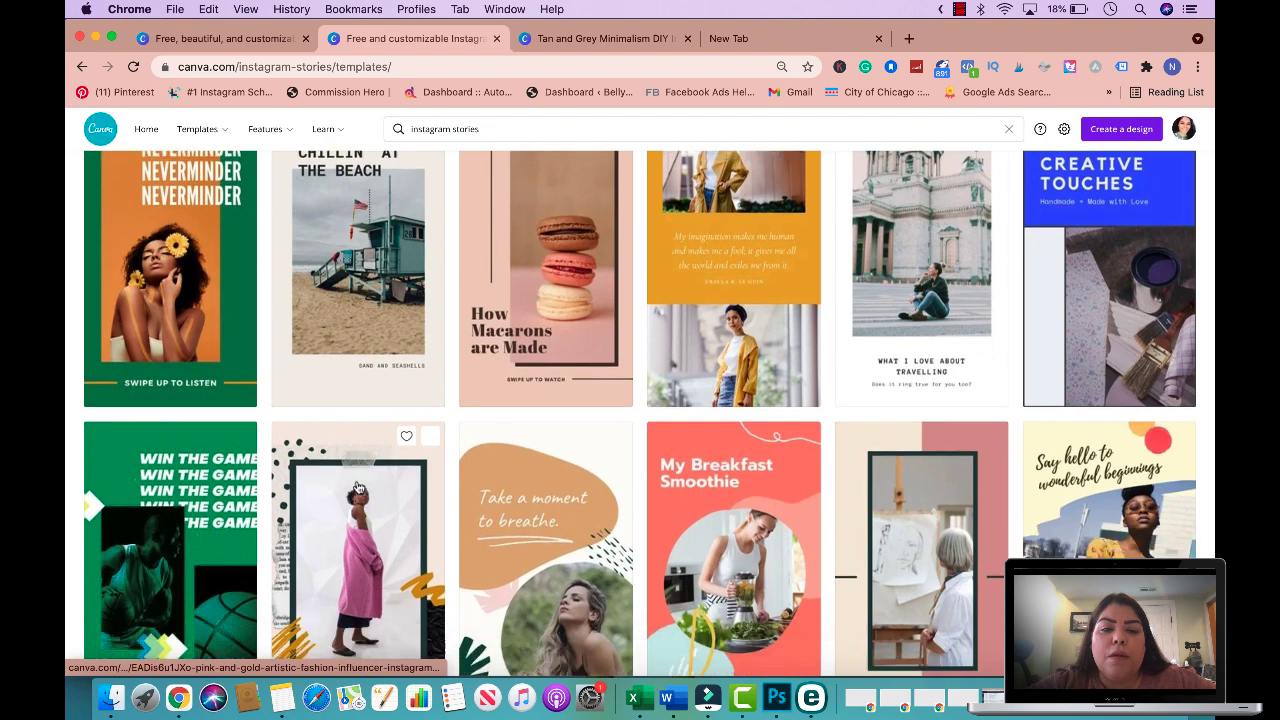
scroll(423, 468, up, 4)
scroll(423, 468, up, 3)
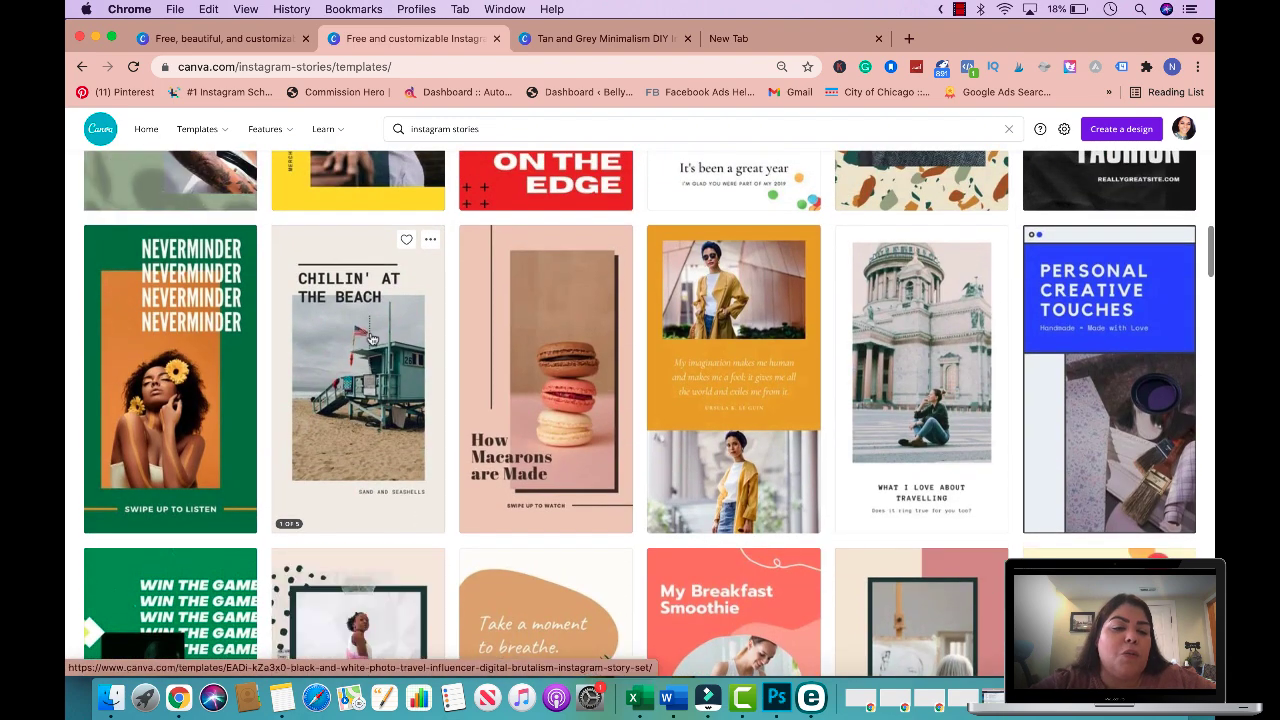
Step: Create a new story design from the "Chillin' at the Beach" travel photo template
click(369, 414)
click(369, 414)
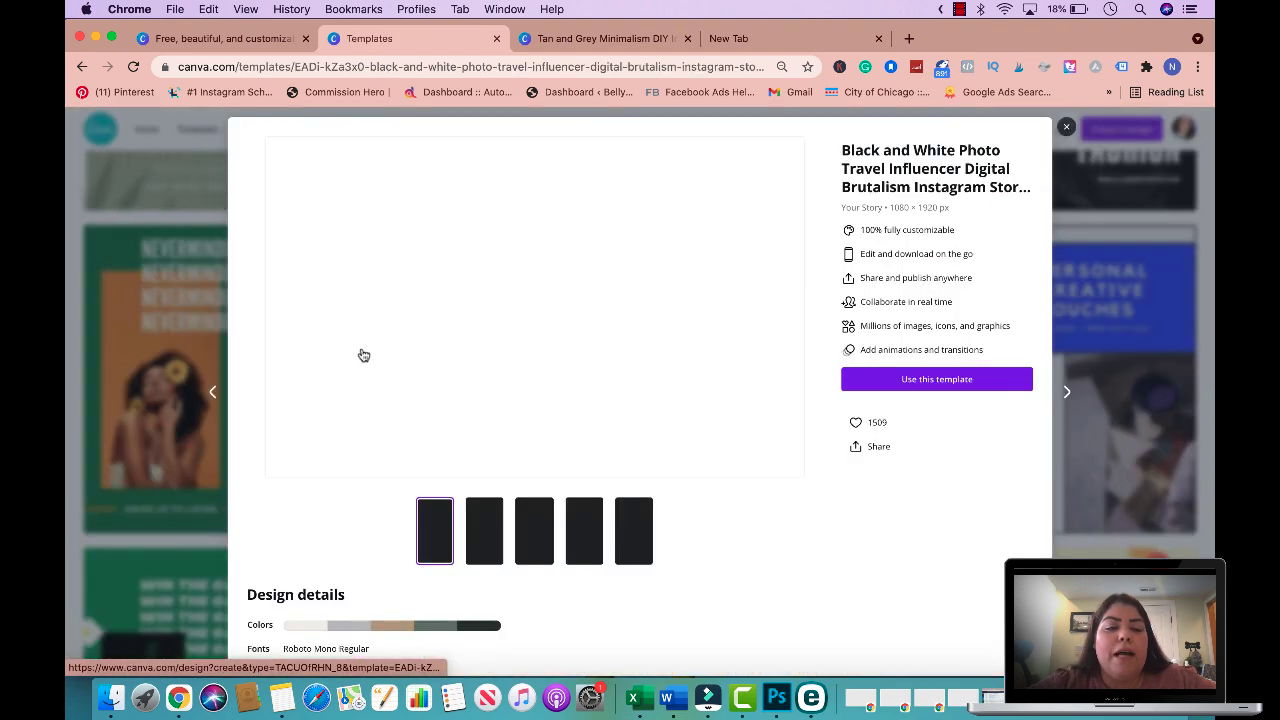
click(907, 380)
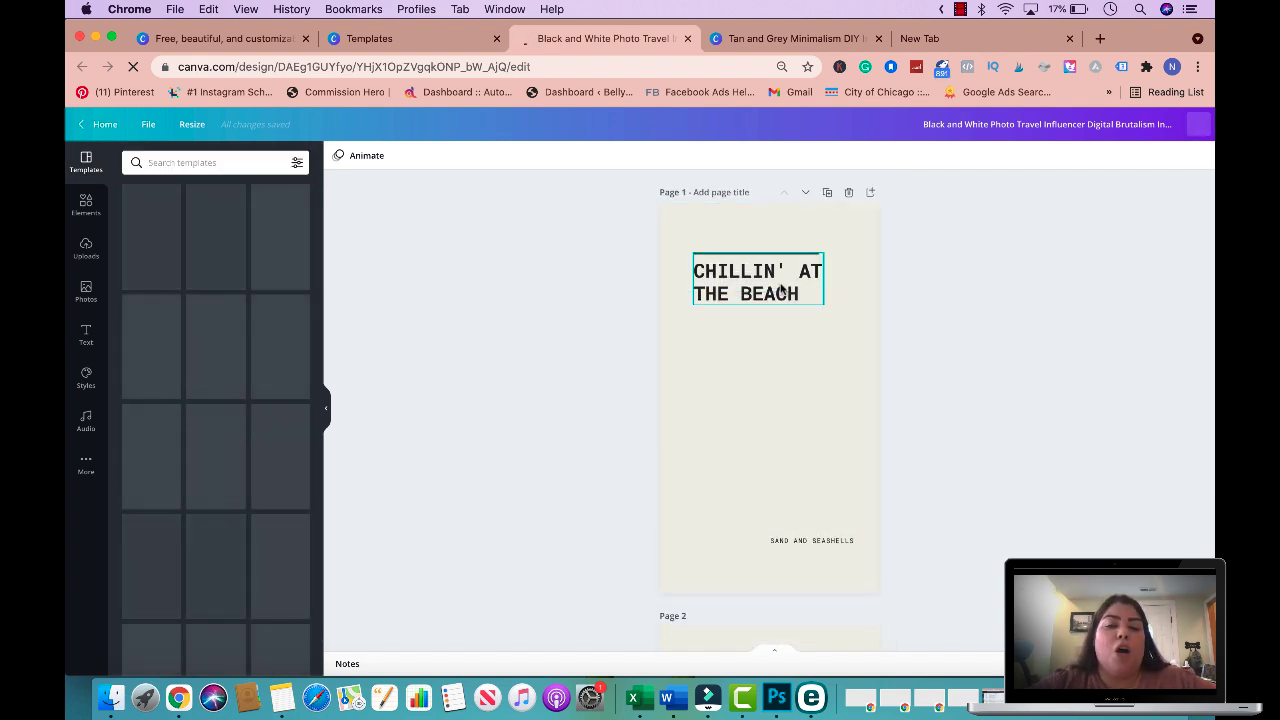
Step: Change the background of story page 1 to the lightest pink in the NB brand palette
click(782, 291)
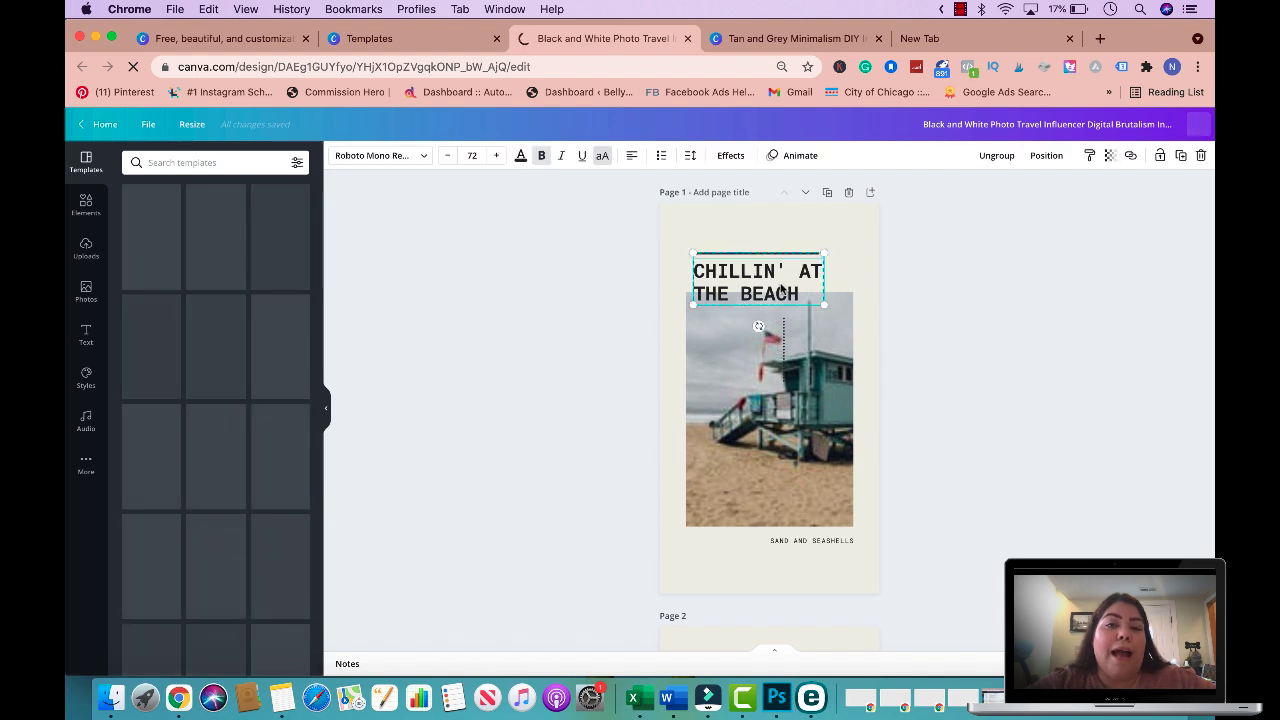
click(702, 545)
click(338, 156)
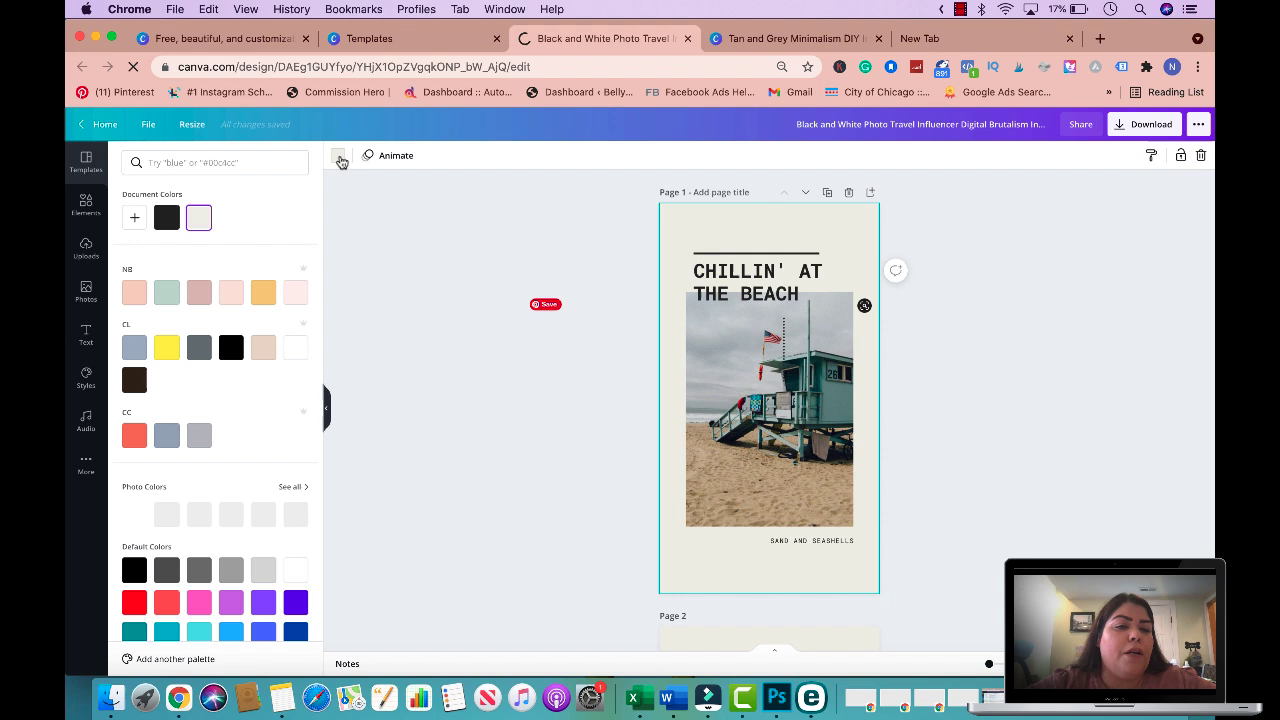
click(294, 292)
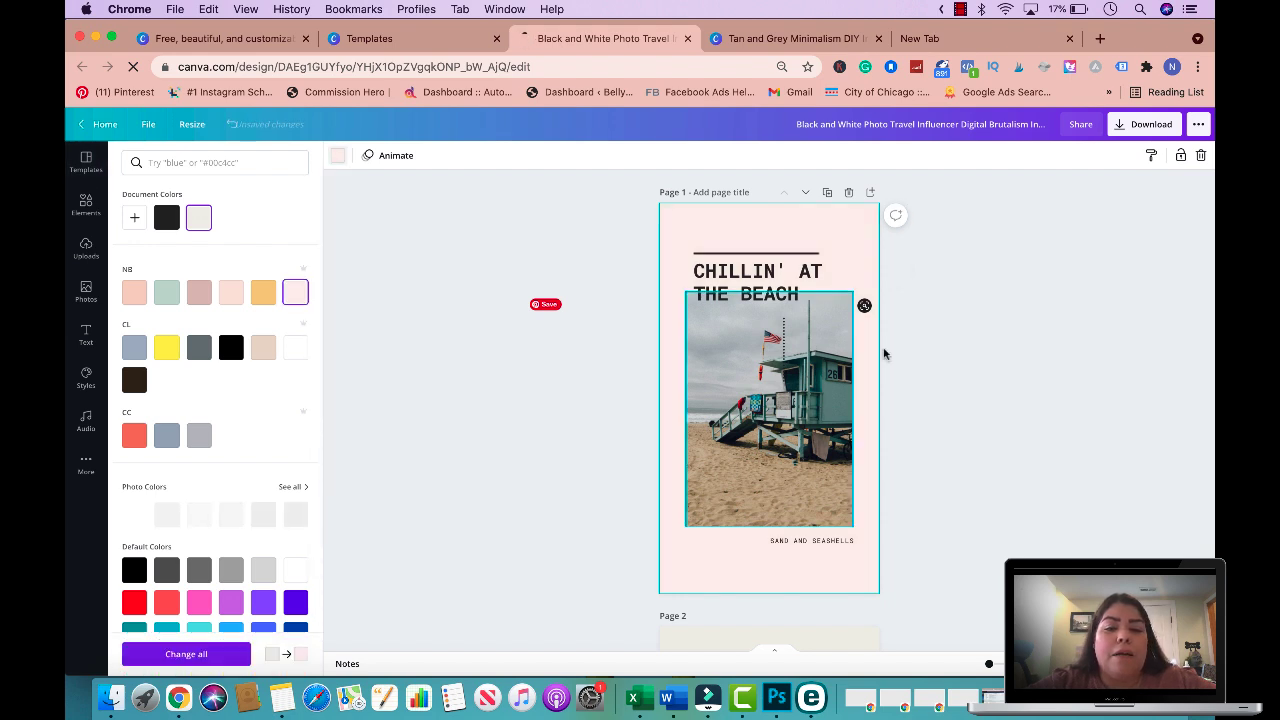
Step: Try to change the "CHILLIN' AT THE BEACH" headline's font to Montserrat
click(791, 283)
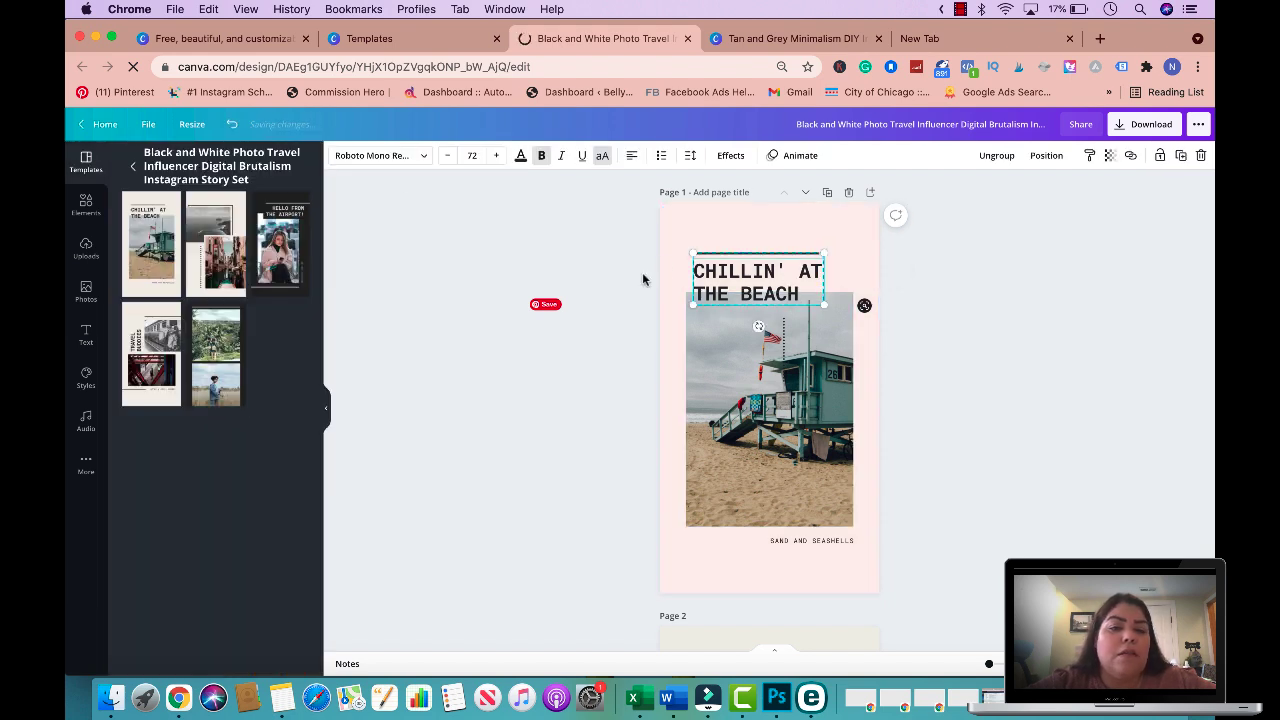
click(413, 160)
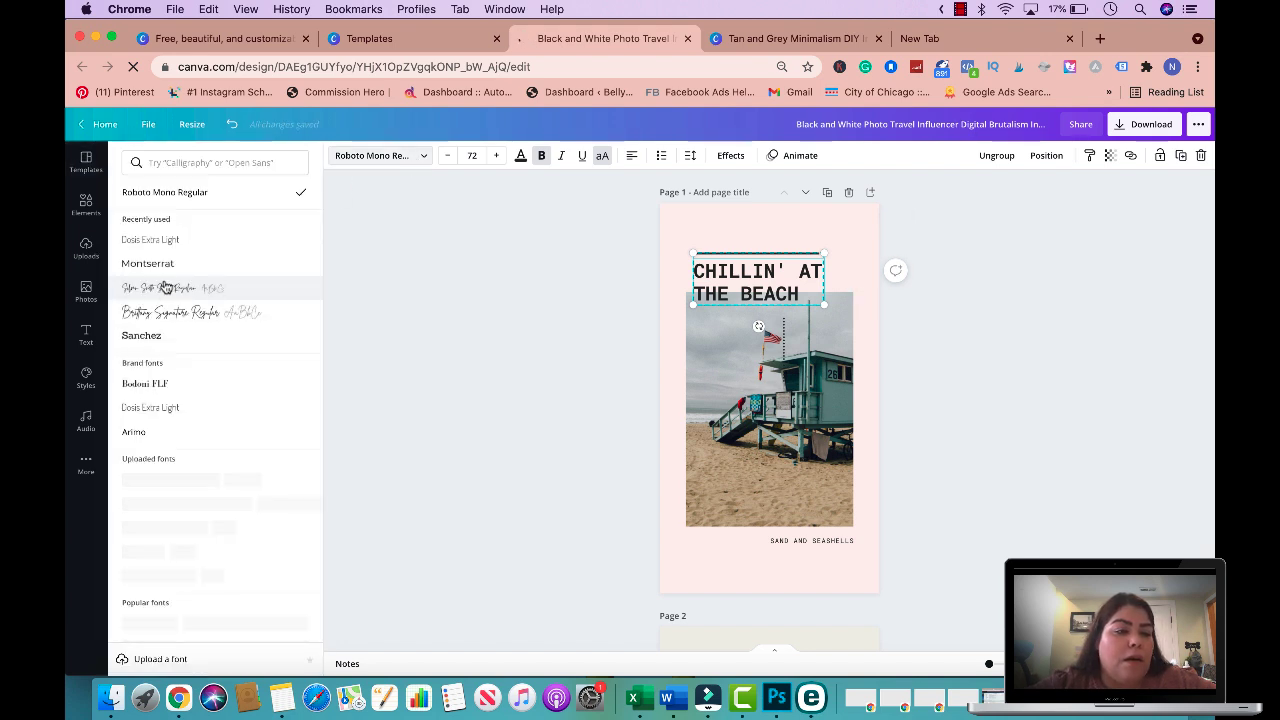
click(160, 264)
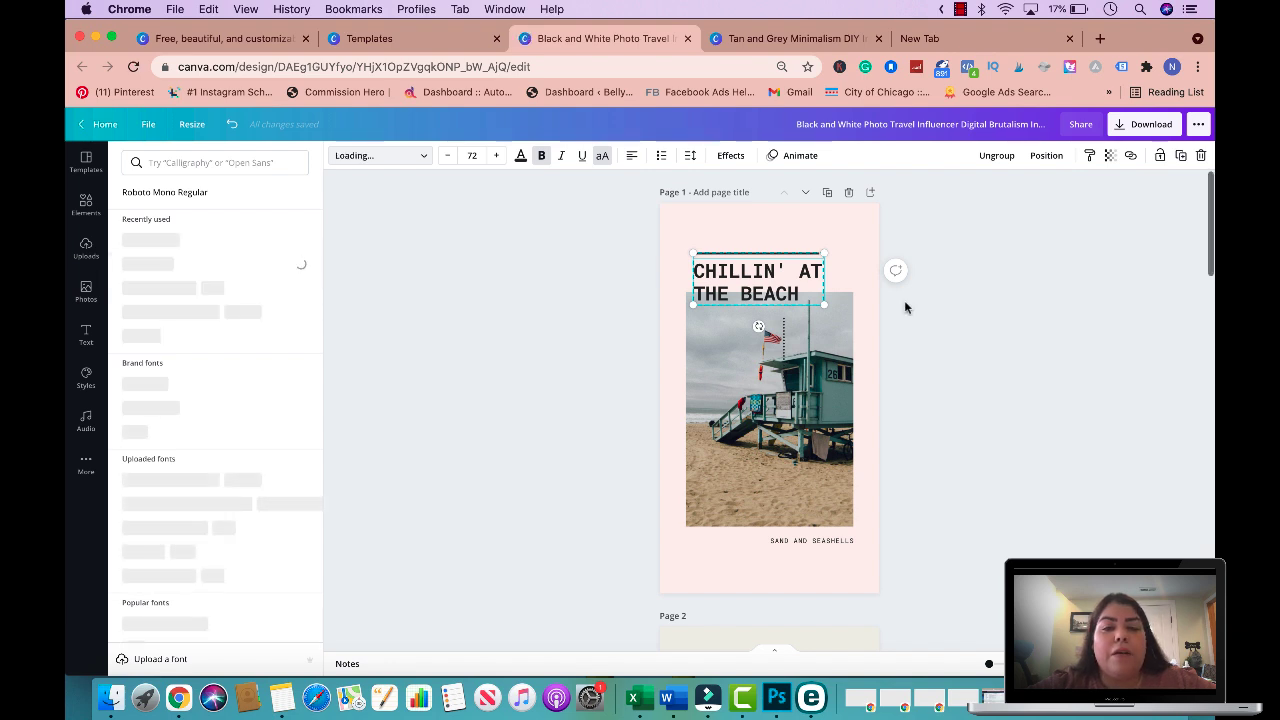
double_click(801, 292)
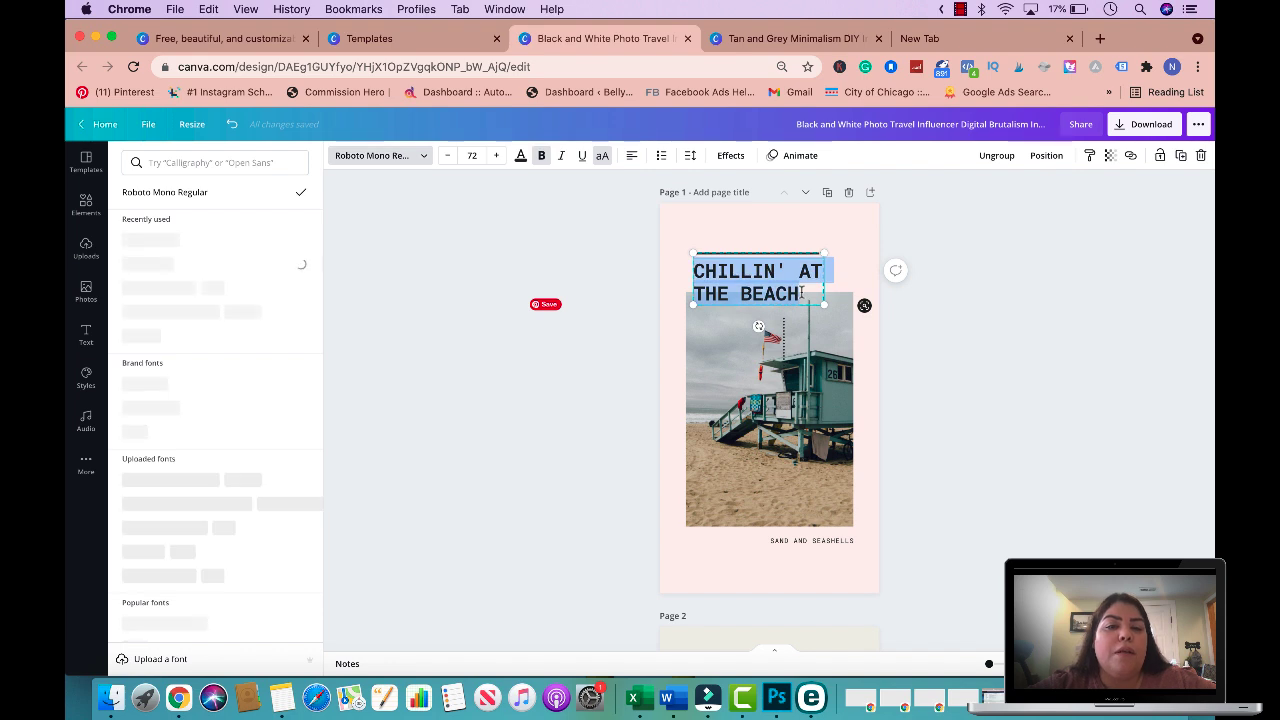
click(693, 285)
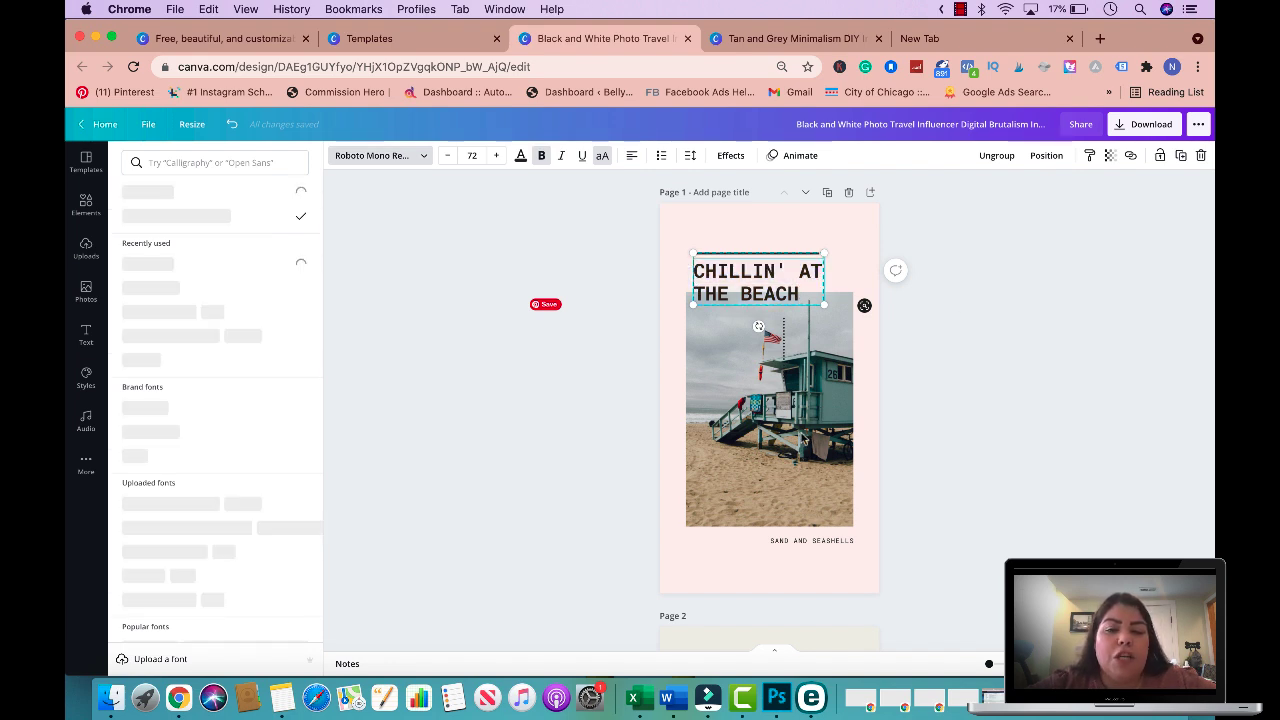
key(Escape)
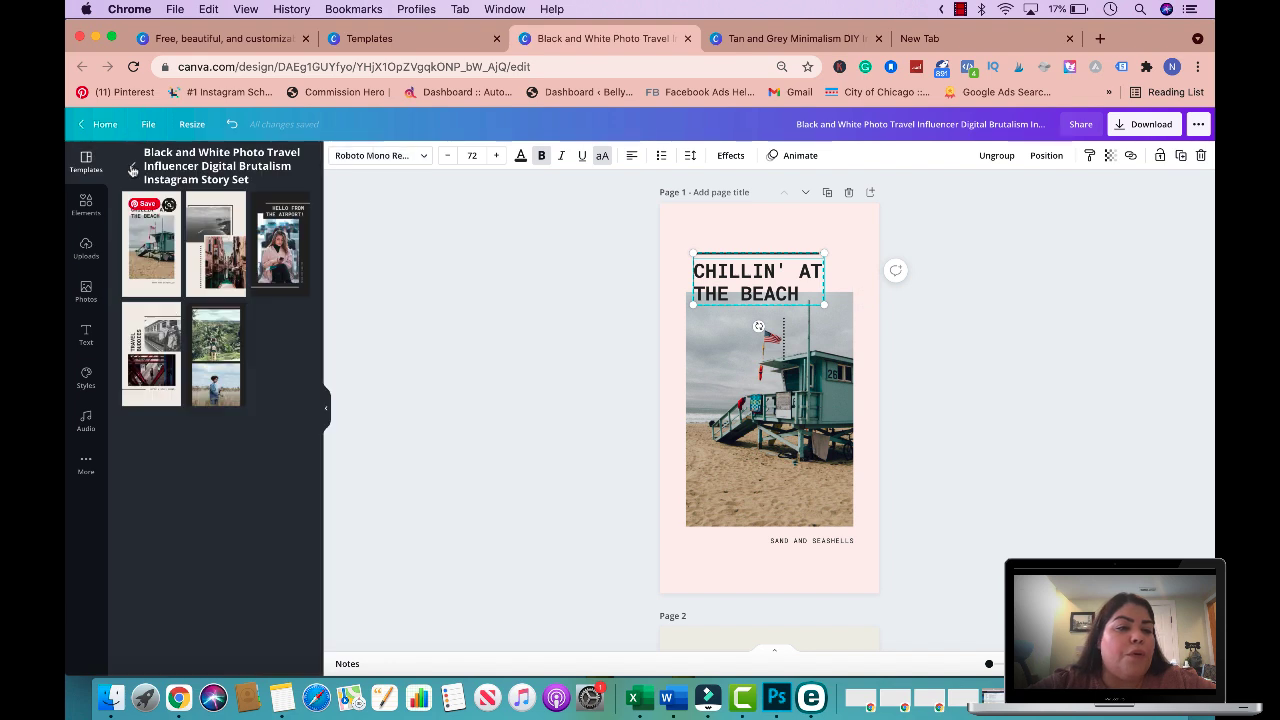
Step: Add the recently used white marble photo with grey diagonal veins to page 1 and delete the beach photo behind it
click(78, 200)
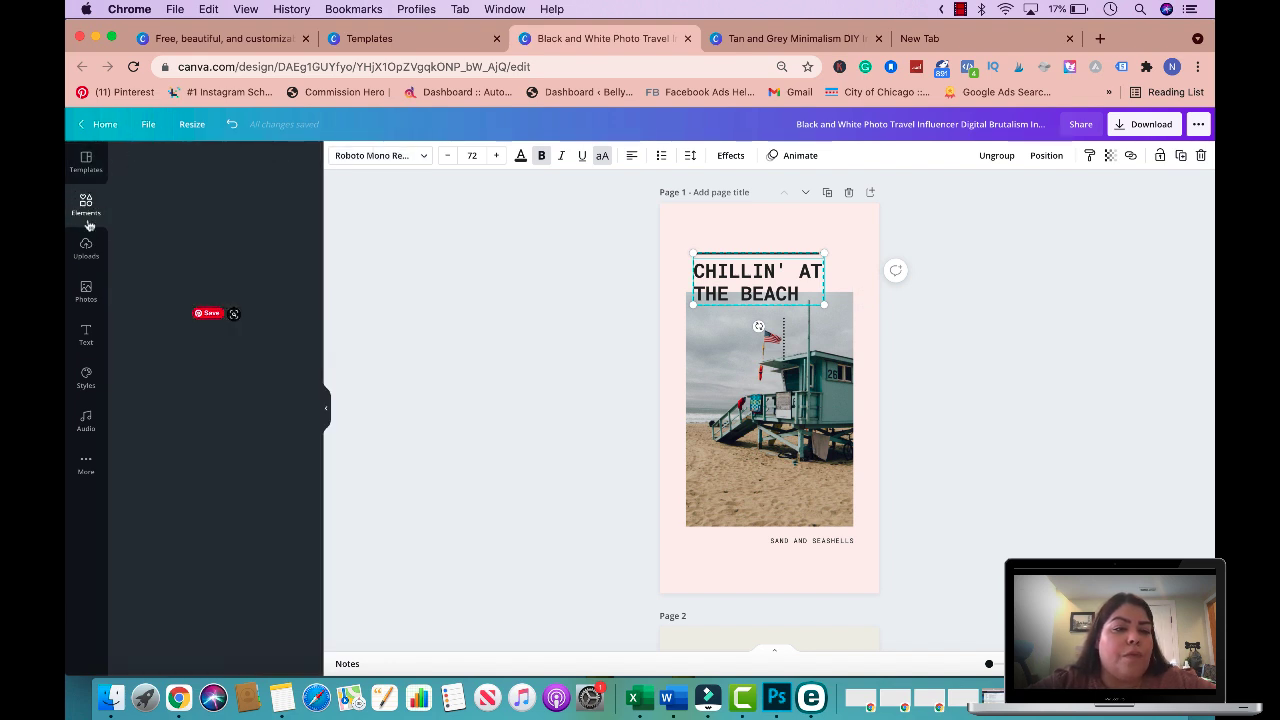
click(87, 292)
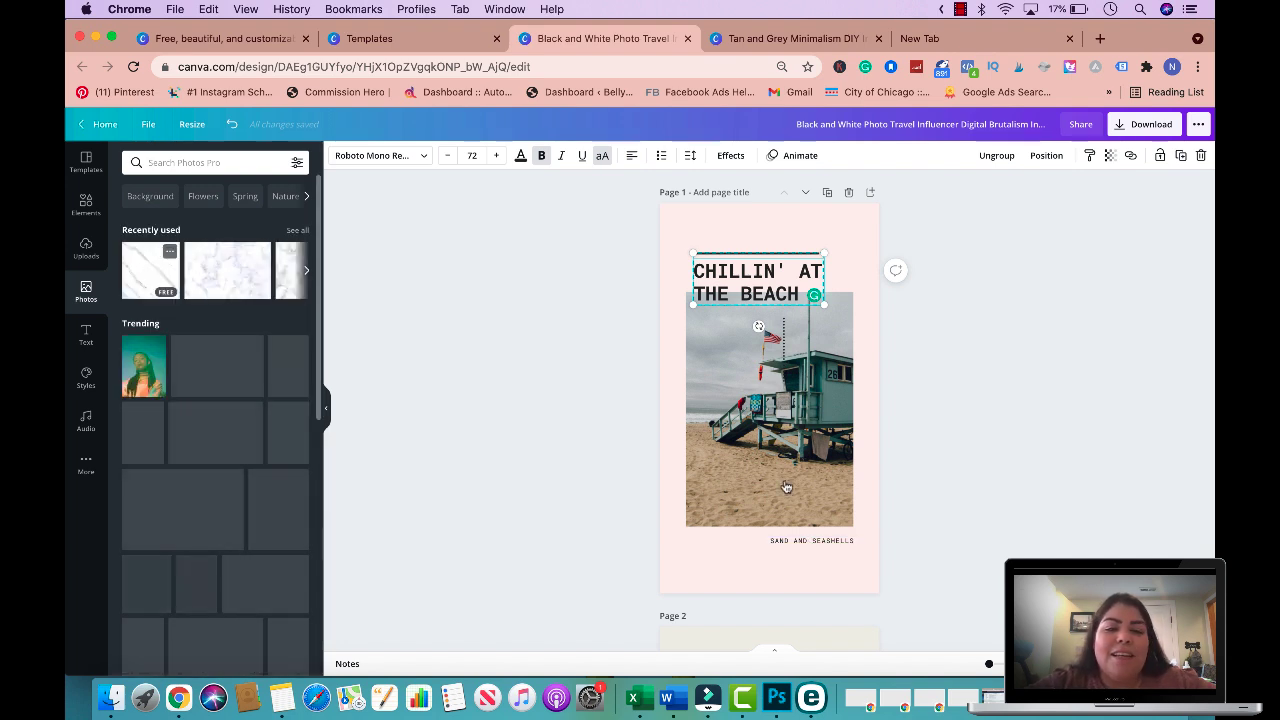
click(700, 420)
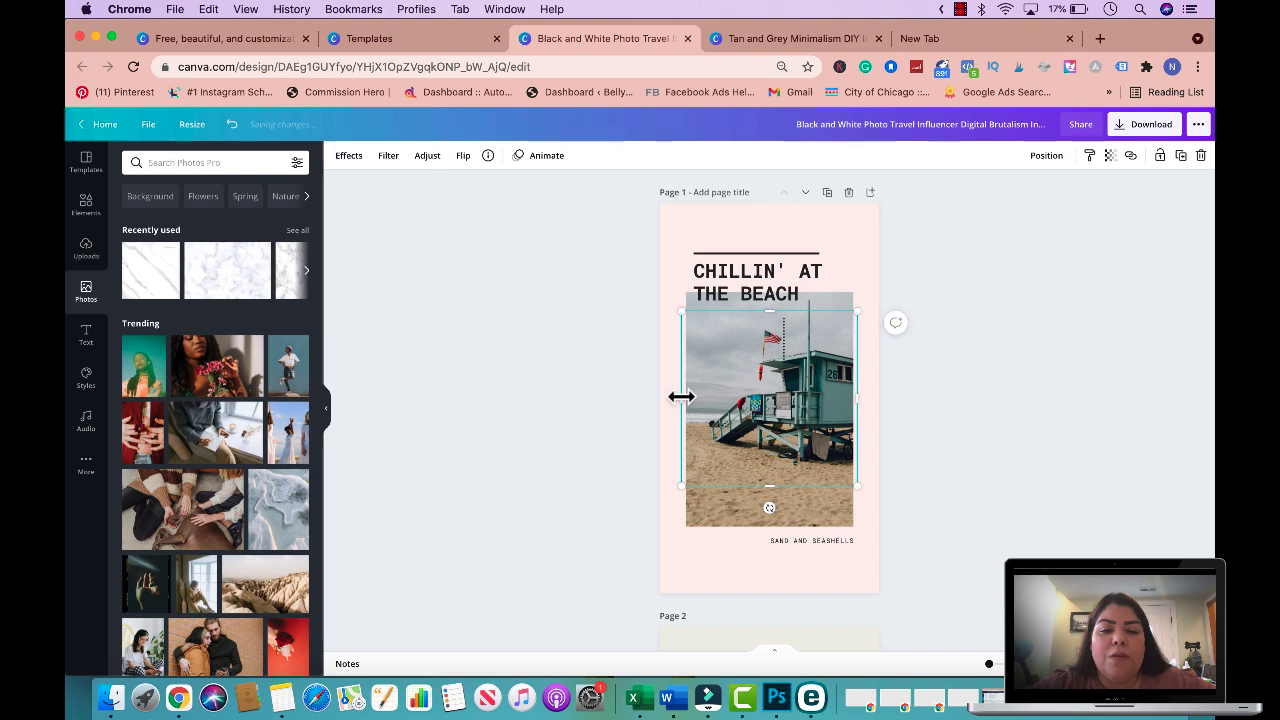
drag(693, 396, 710, 398)
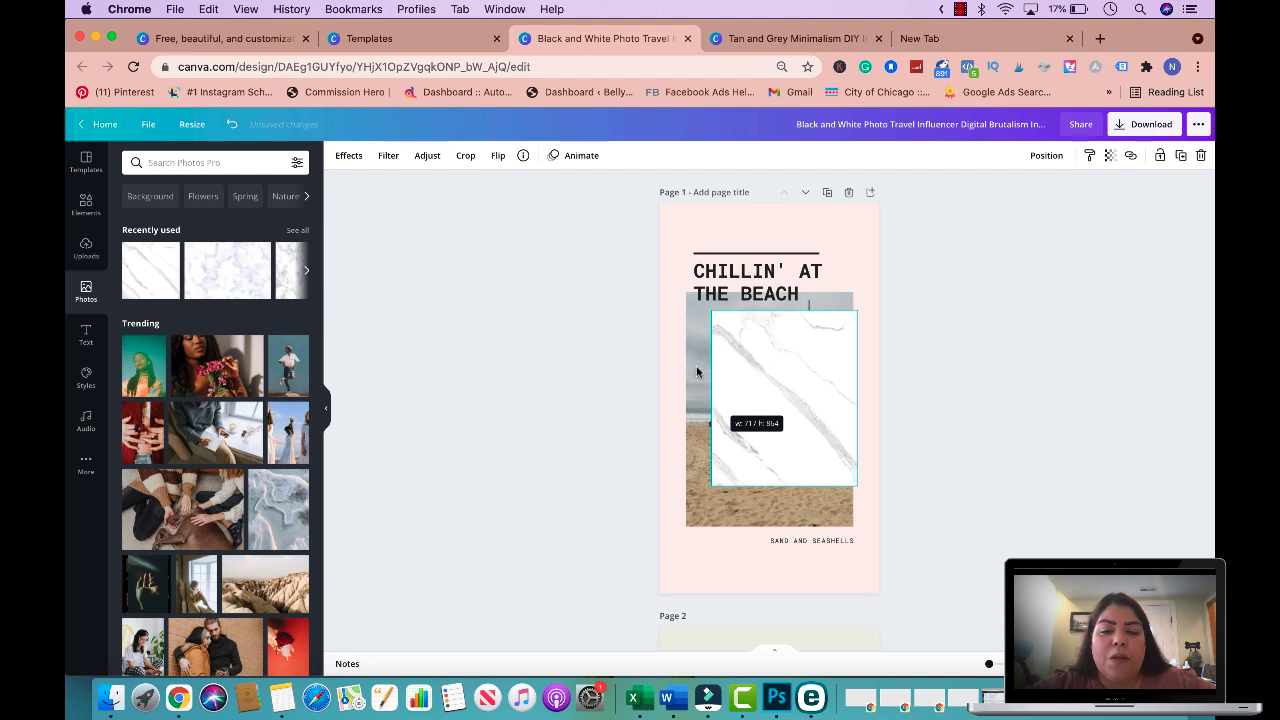
click(696, 372)
key(Delete)
click(719, 407)
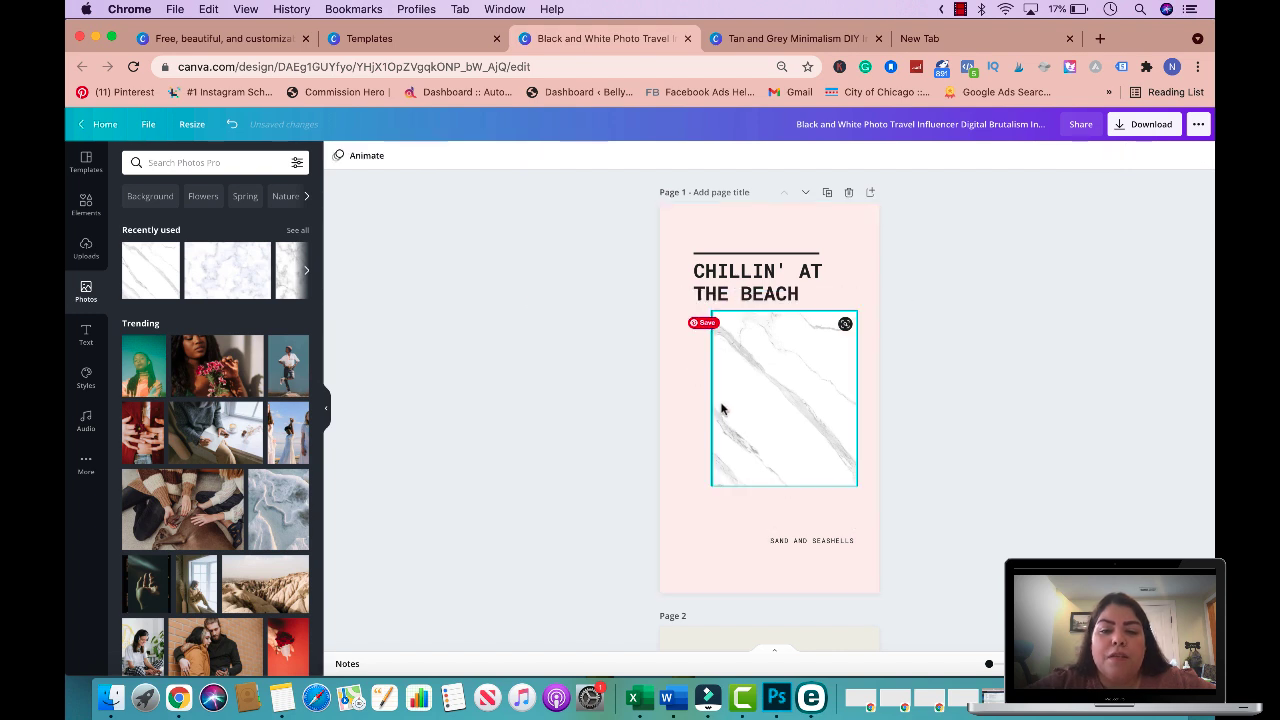
Step: Resize the marble photo to about 864 × 1,194 below the headline and delete the "SAND AND SEASHELLS" caption
drag(671, 400, 681, 397)
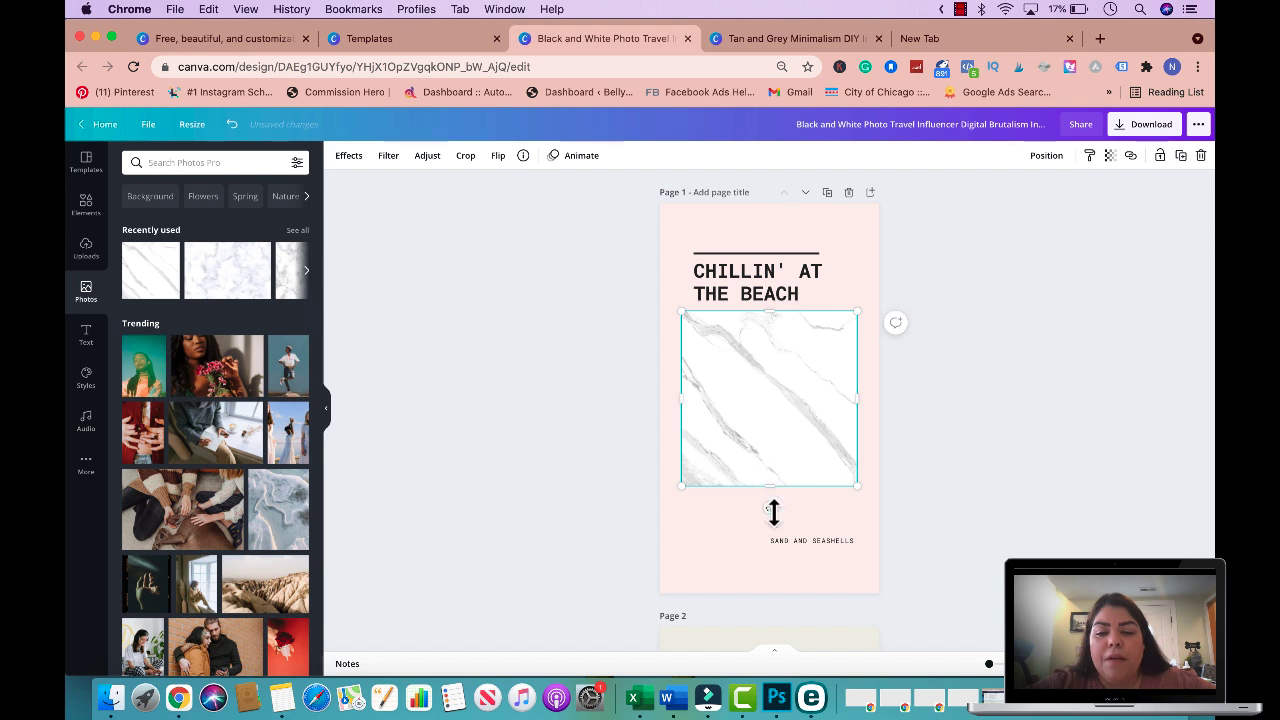
drag(831, 540, 831, 541)
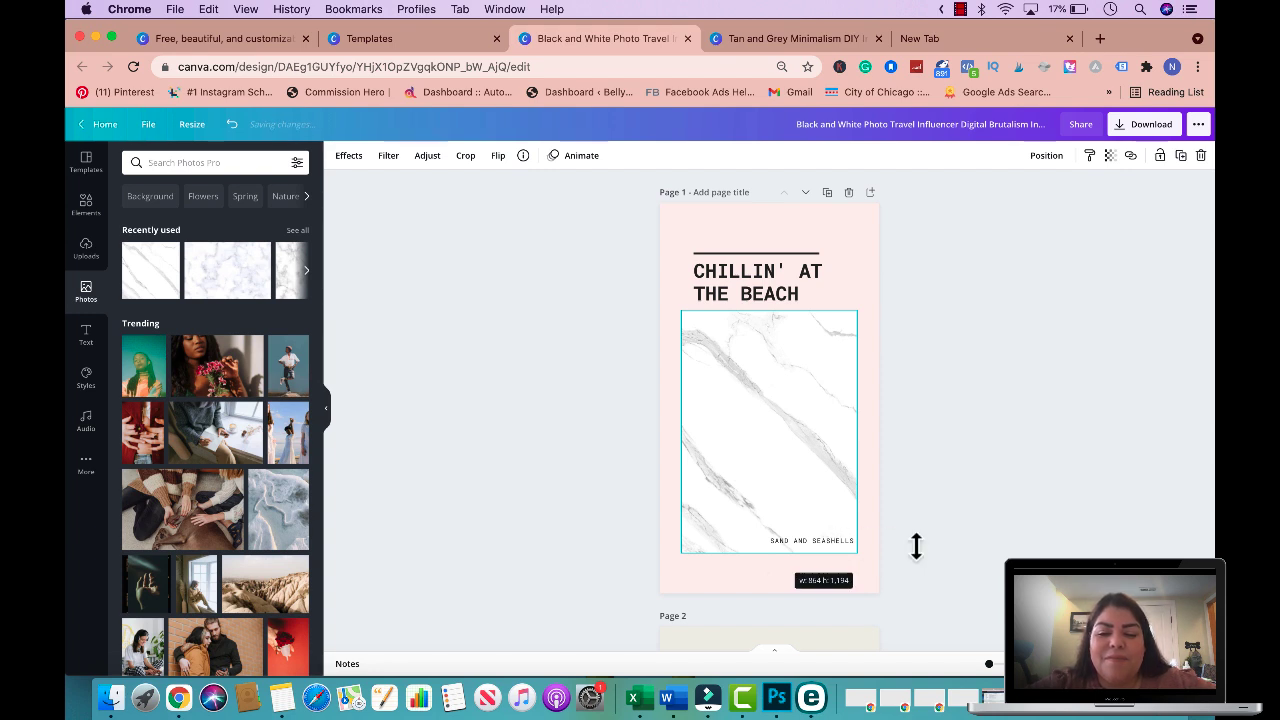
click(802, 545)
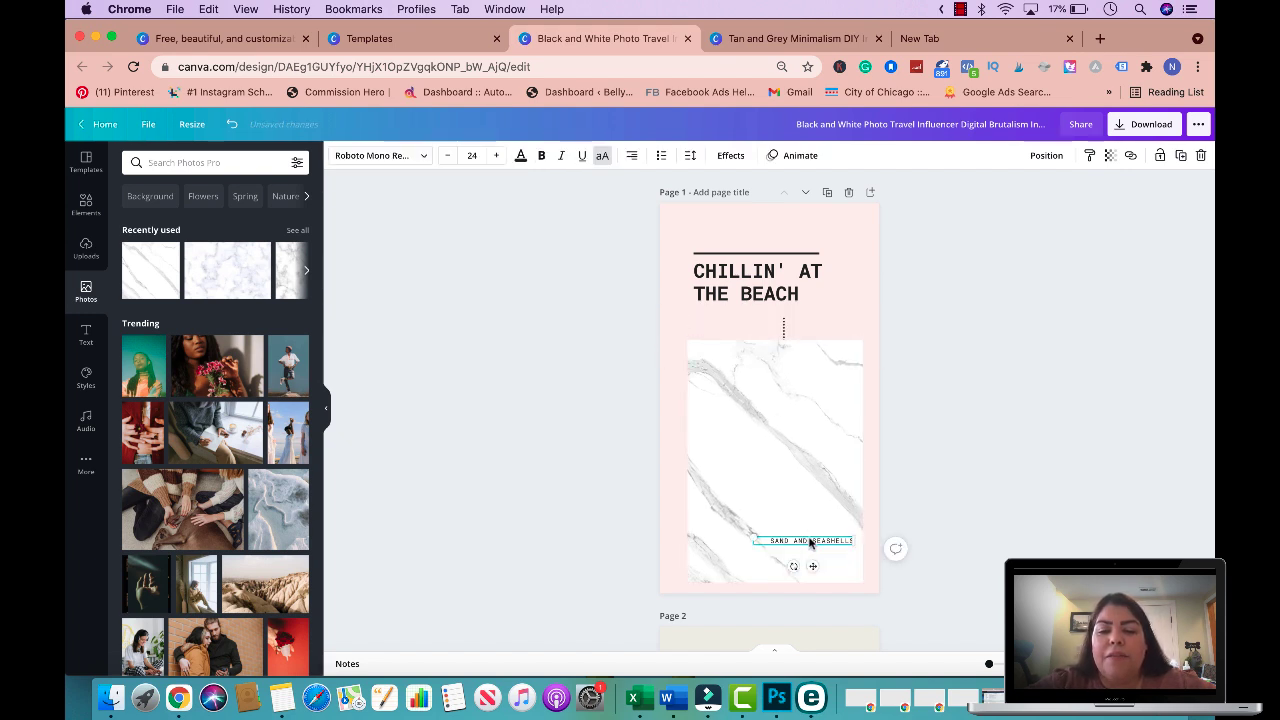
mouse_move(779, 420)
mouse_down()
mouse_move(777, 406)
mouse_move(777, 443)
mouse_up()
Step: Set the font of the "CHILLIN' AT THE BEACH" headline to Montserrat
click(782, 277)
double_click(782, 277)
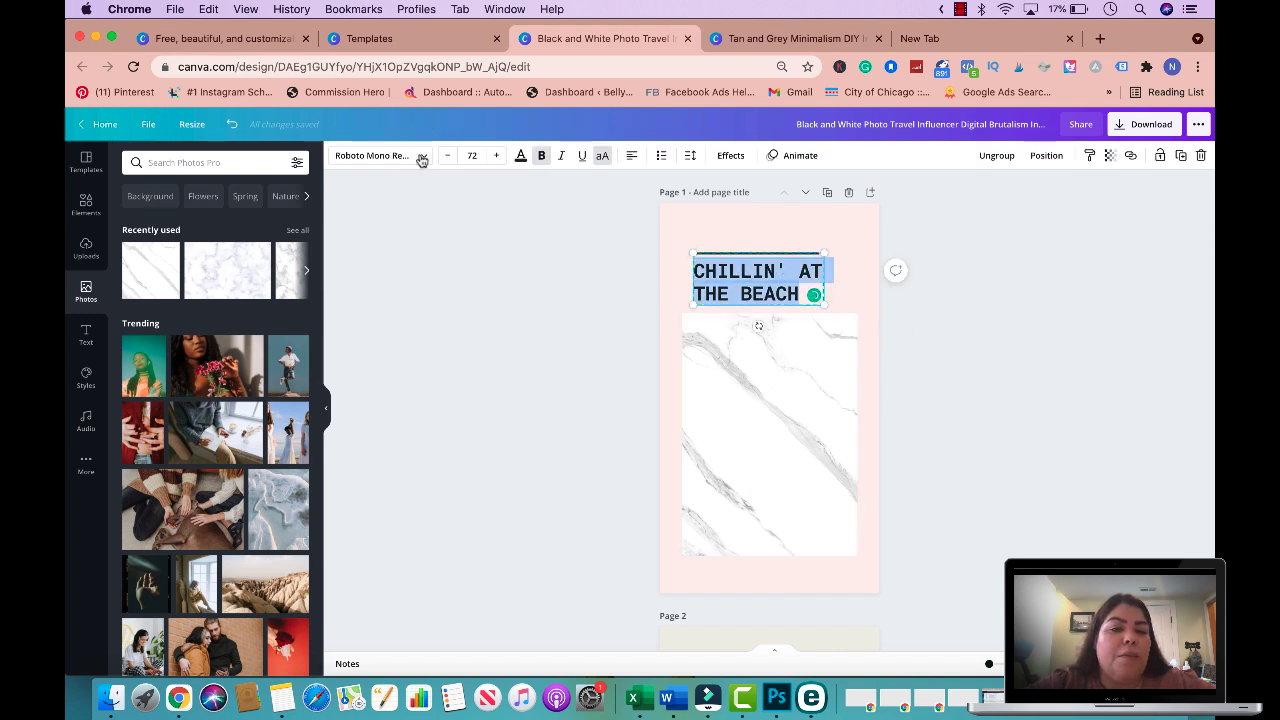
click(422, 161)
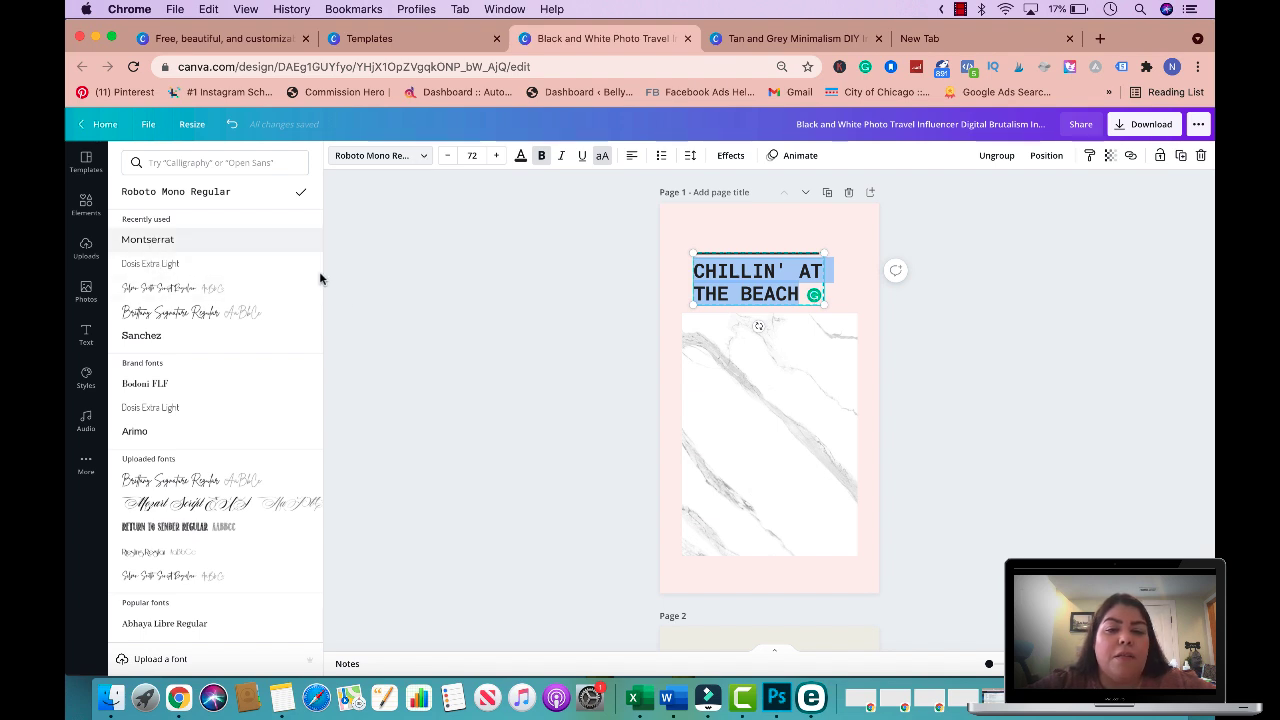
click(250, 240)
Step: Replace the headline text on page 1 with "NEW IN THE BLOG"
click(803, 289)
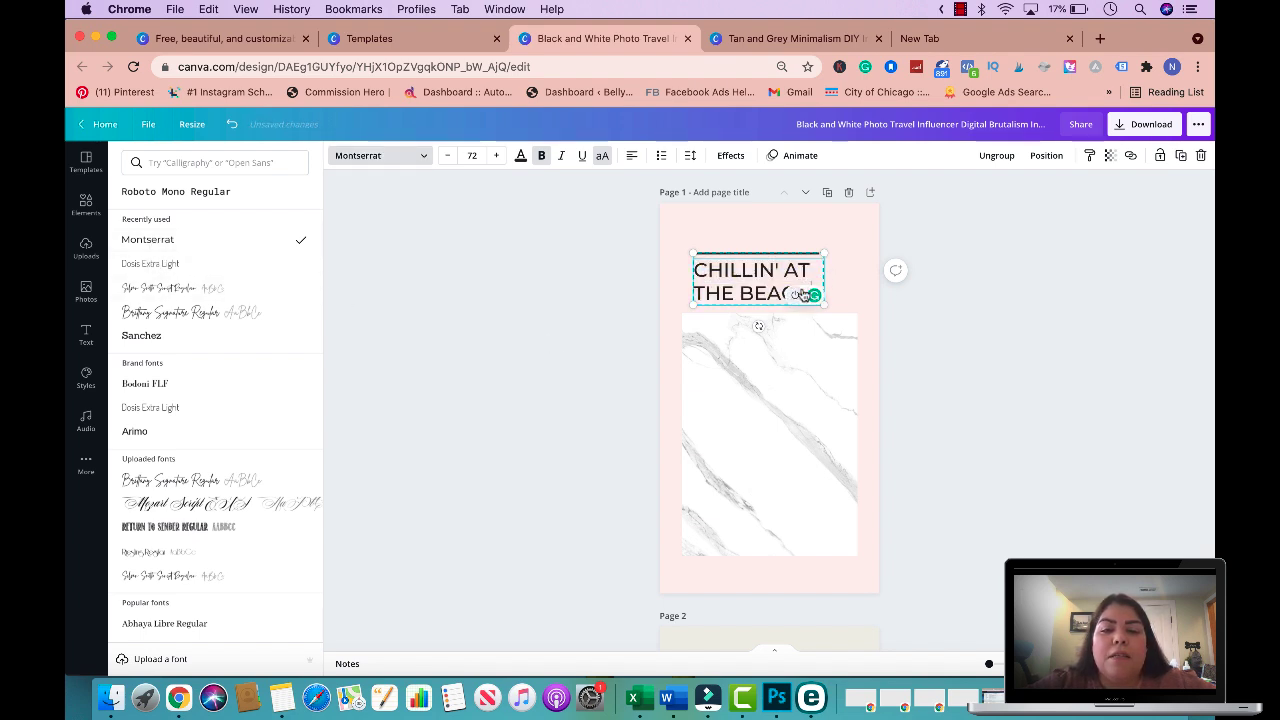
drag(697, 270, 812, 303)
click(707, 272)
key(ctrl+a)
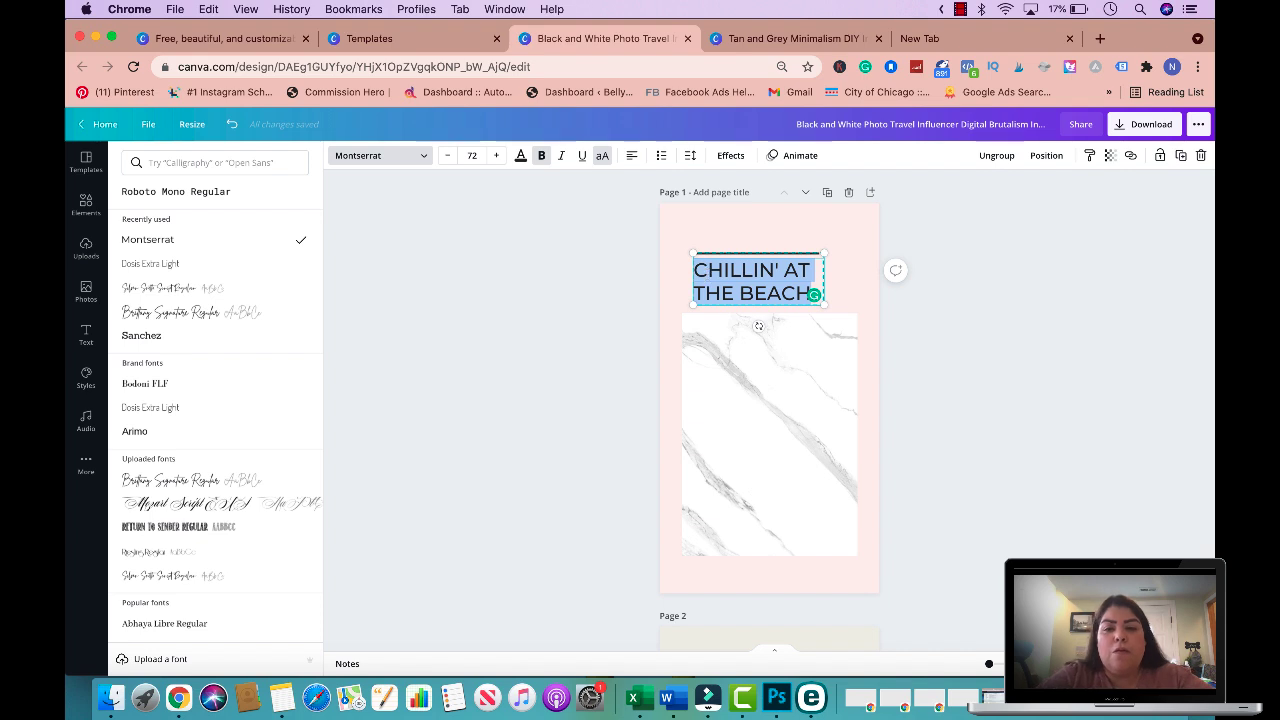
text(NEW IN)
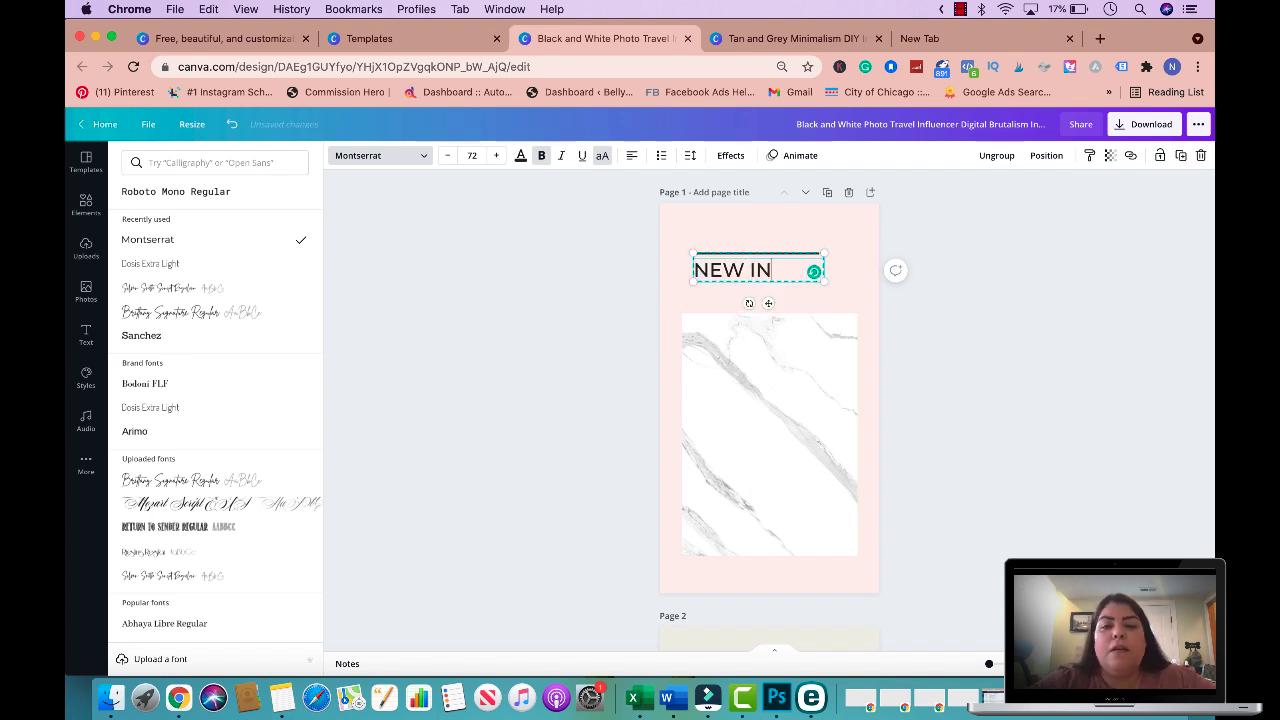
text( THE BLOG)
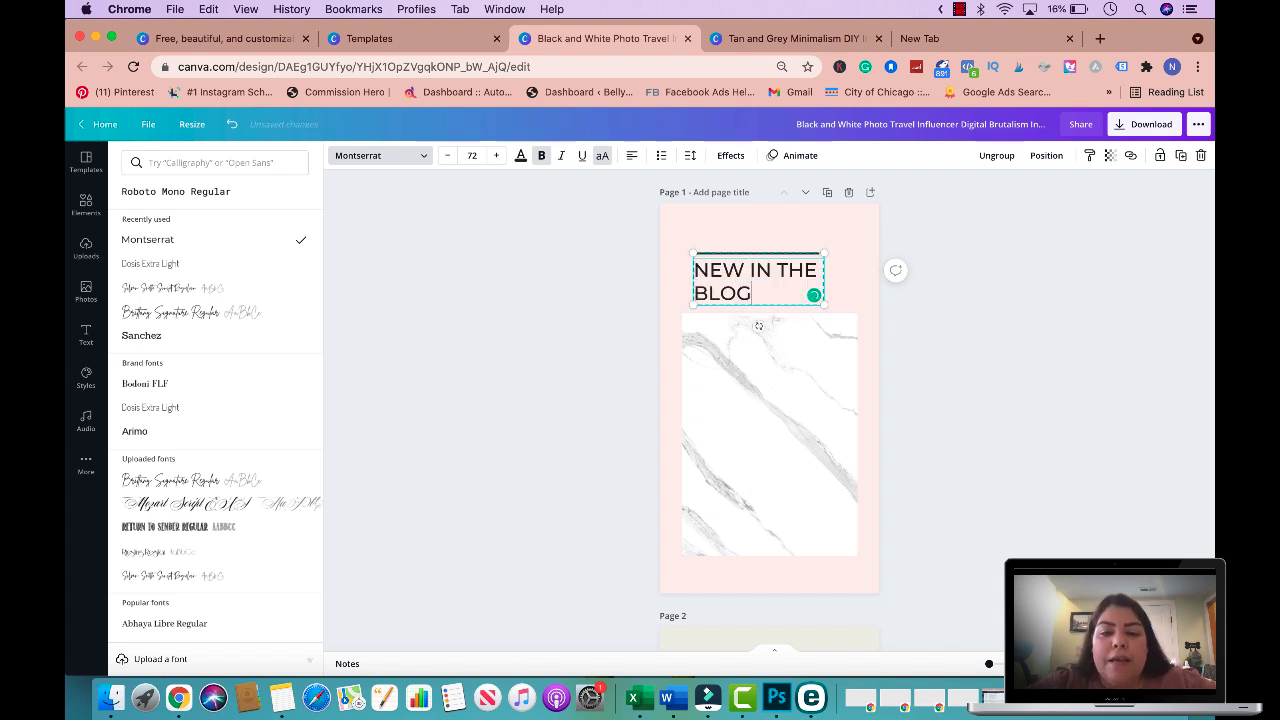
key(Escape)
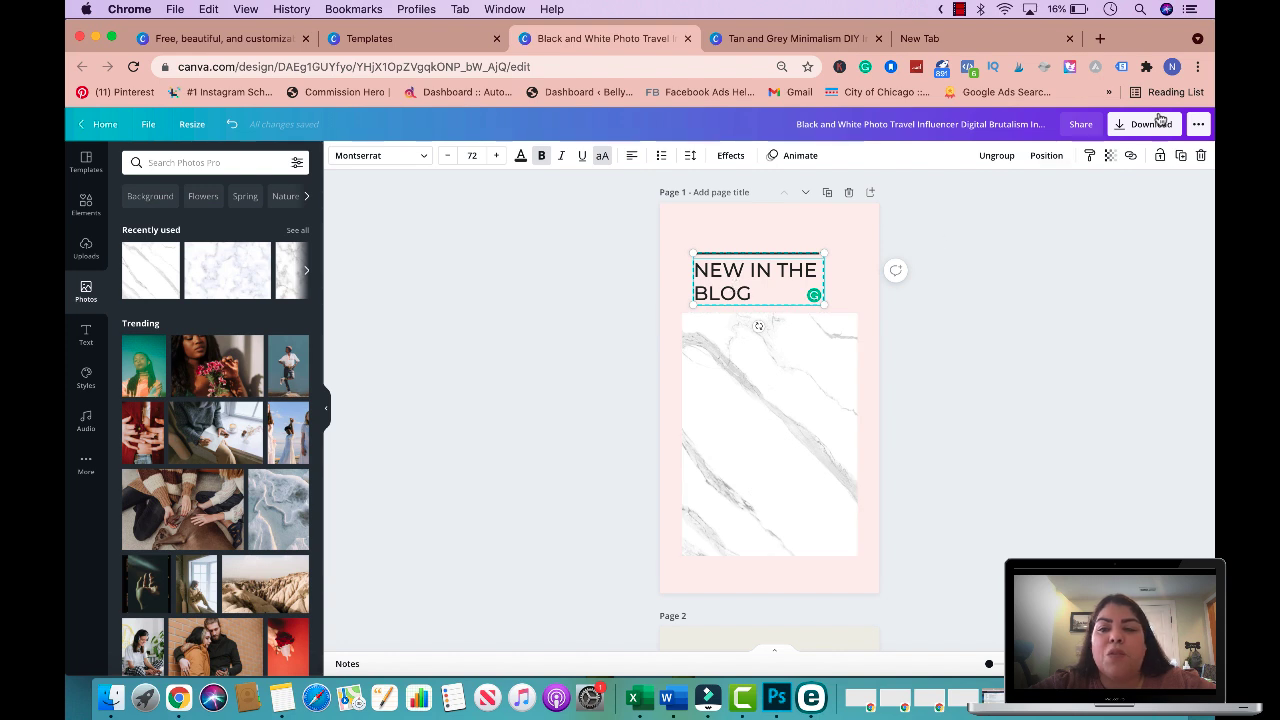
Step: Duplicate the headline group onto the marble photo and change the copy's text to "10 WAYS TO MAKE PASSIVE INCOME"
drag(745, 271, 748, 274)
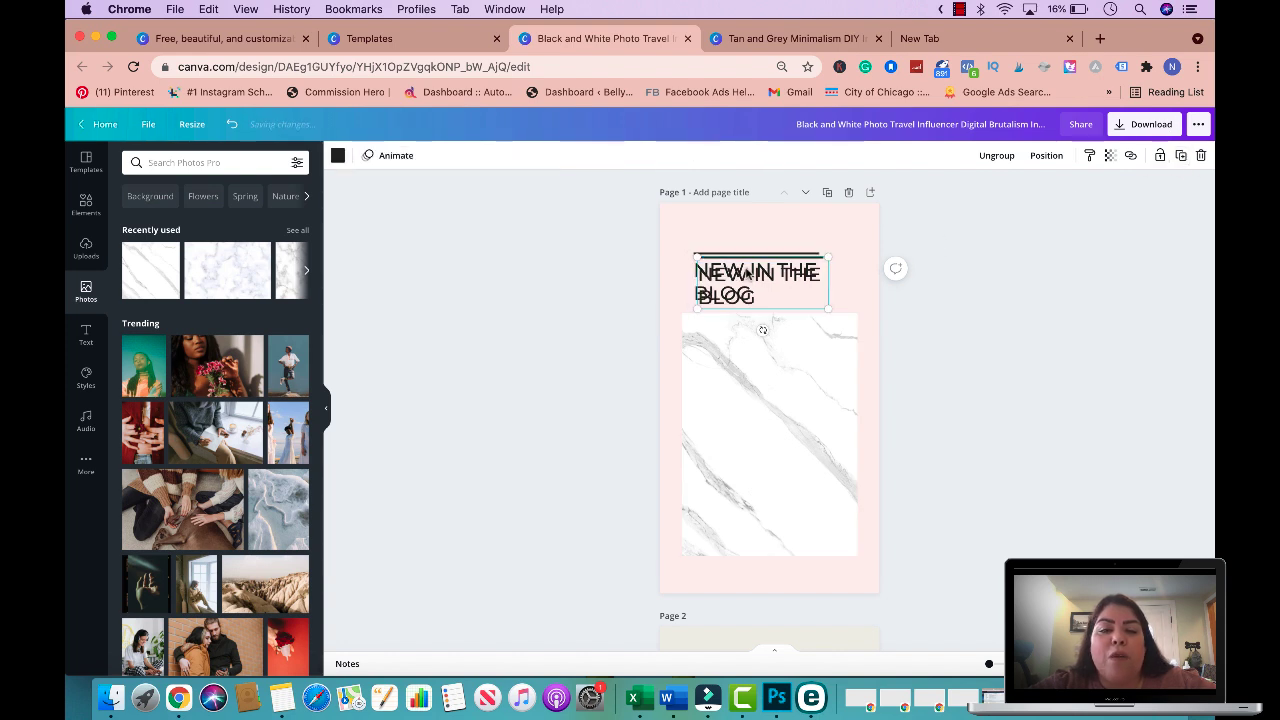
mouse_move(758, 385)
mouse_down()
mouse_move(757, 434)
mouse_move(757, 402)
mouse_up()
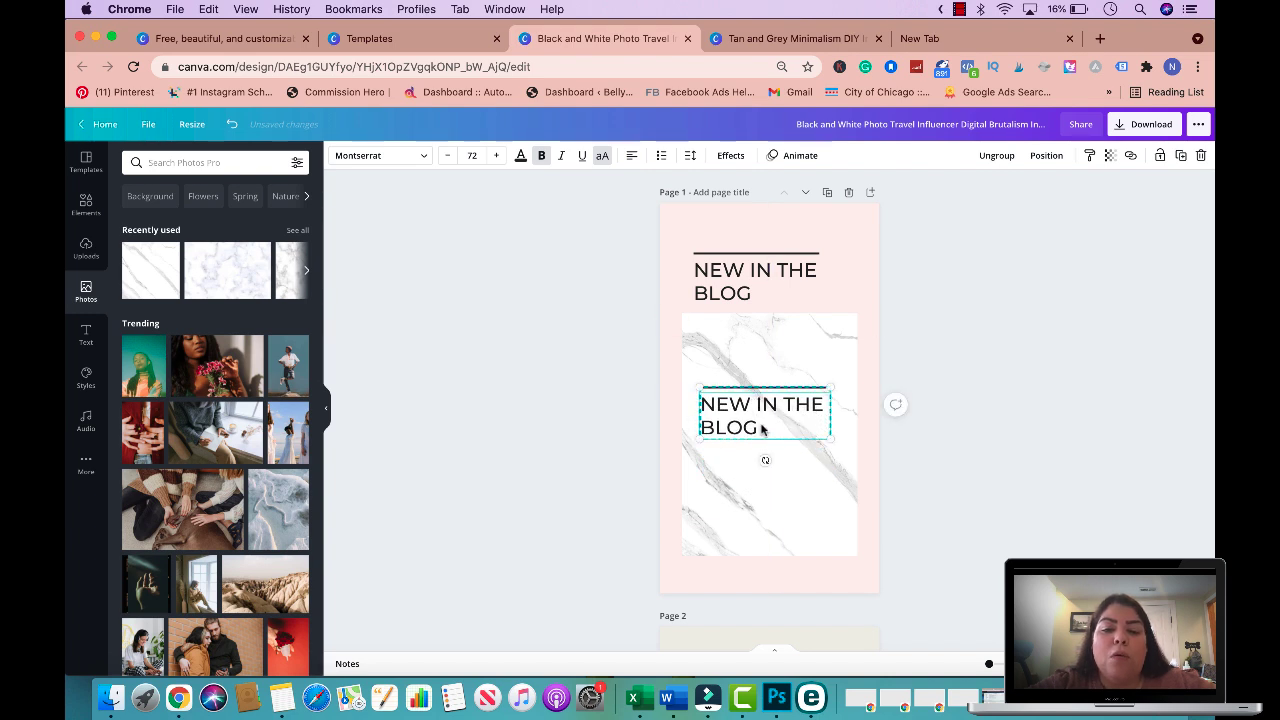
double_click(762, 428)
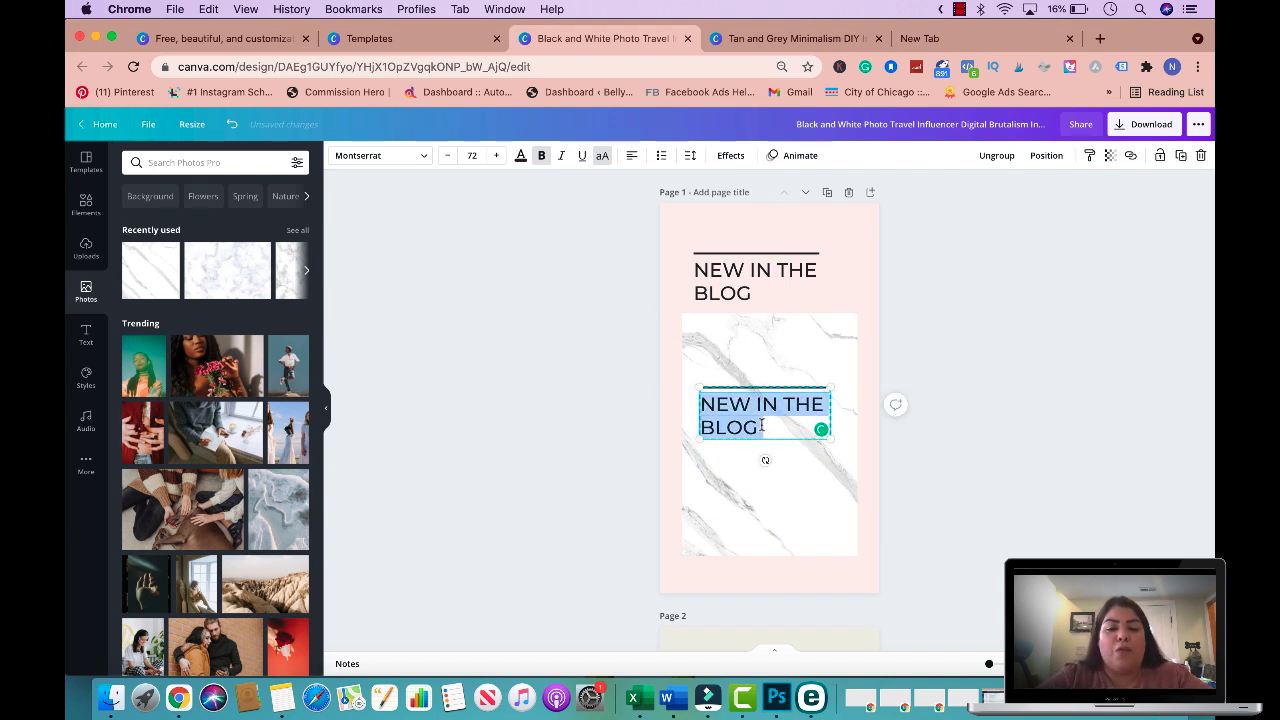
text(10)
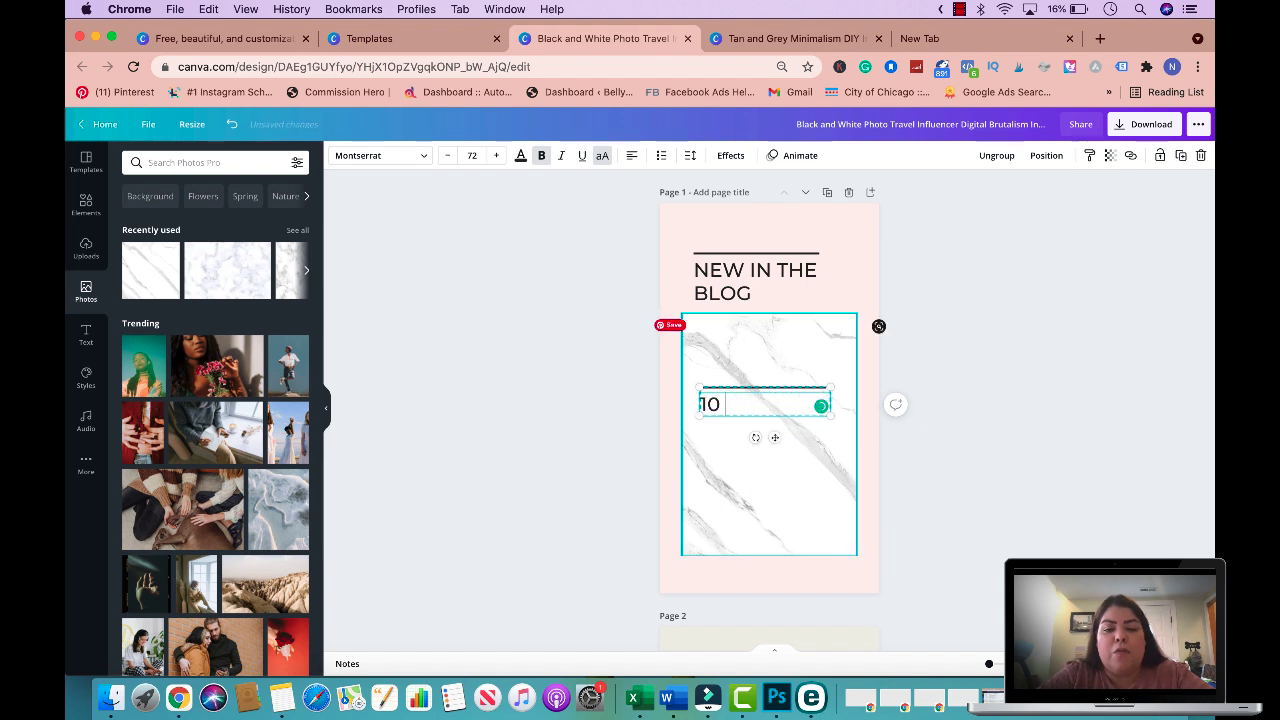
text( WAYS )
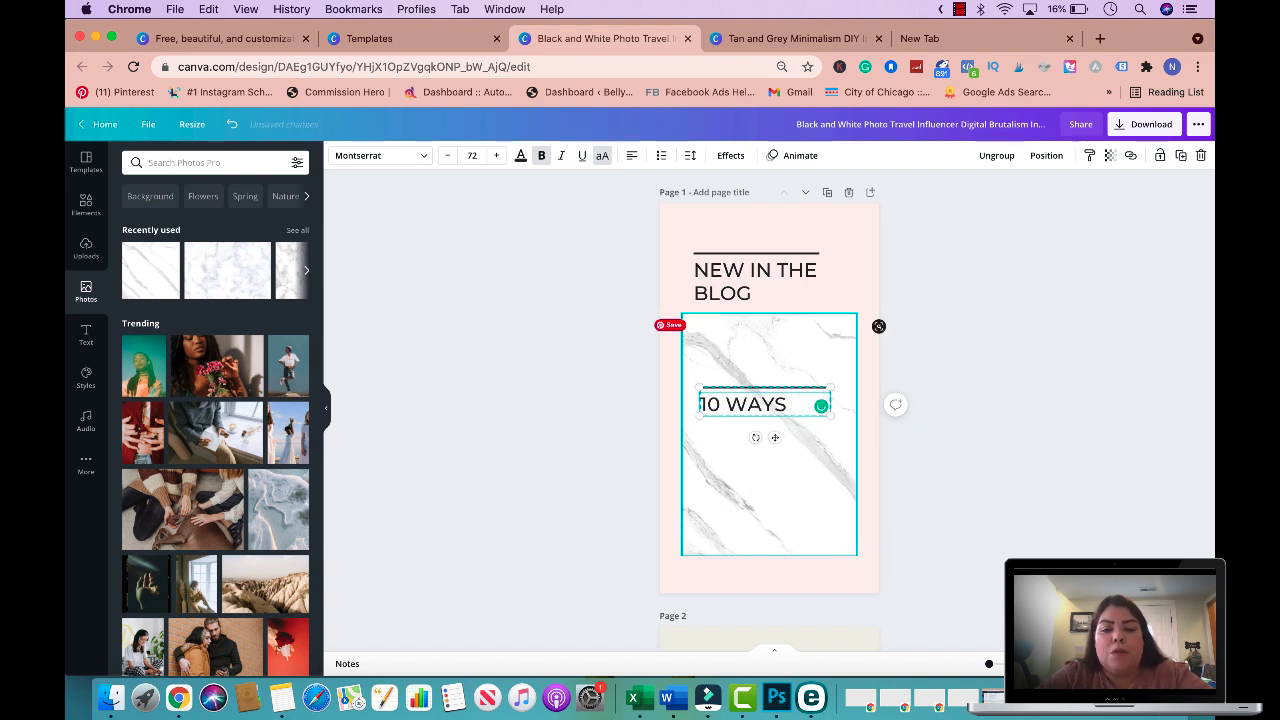
text(TO MAKE )
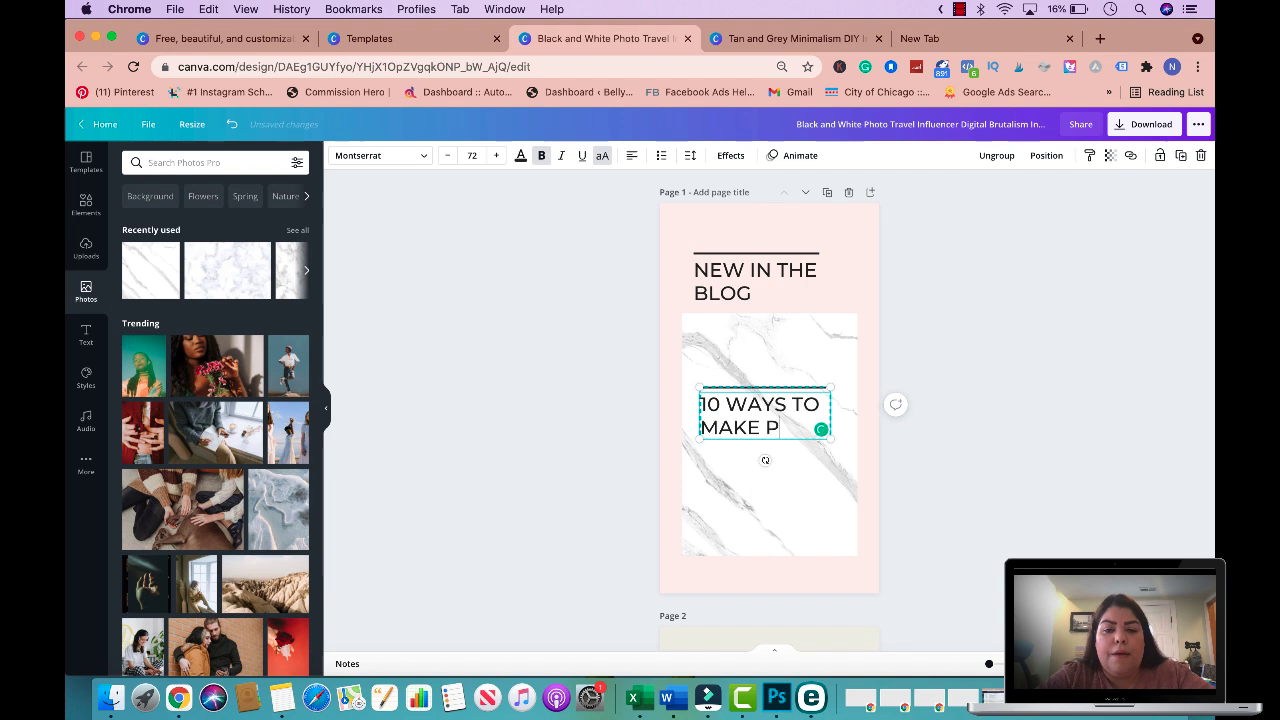
text(PASSIVE )
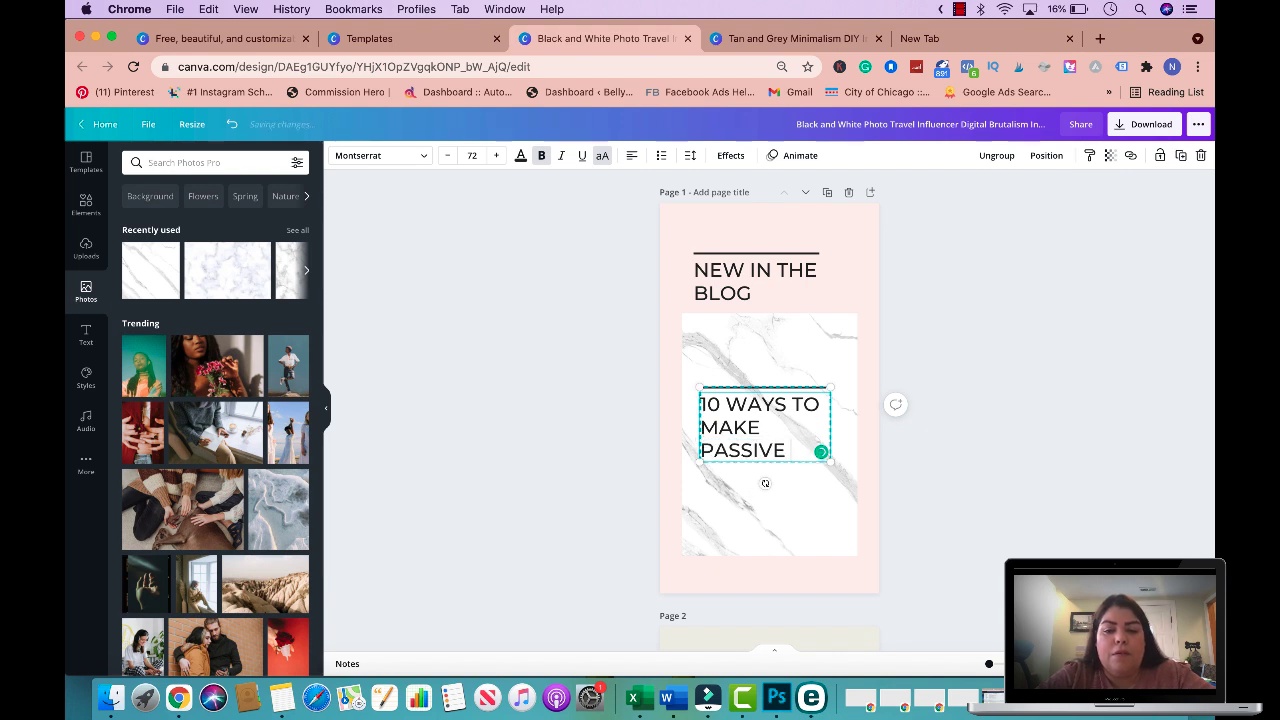
text(INCOME)
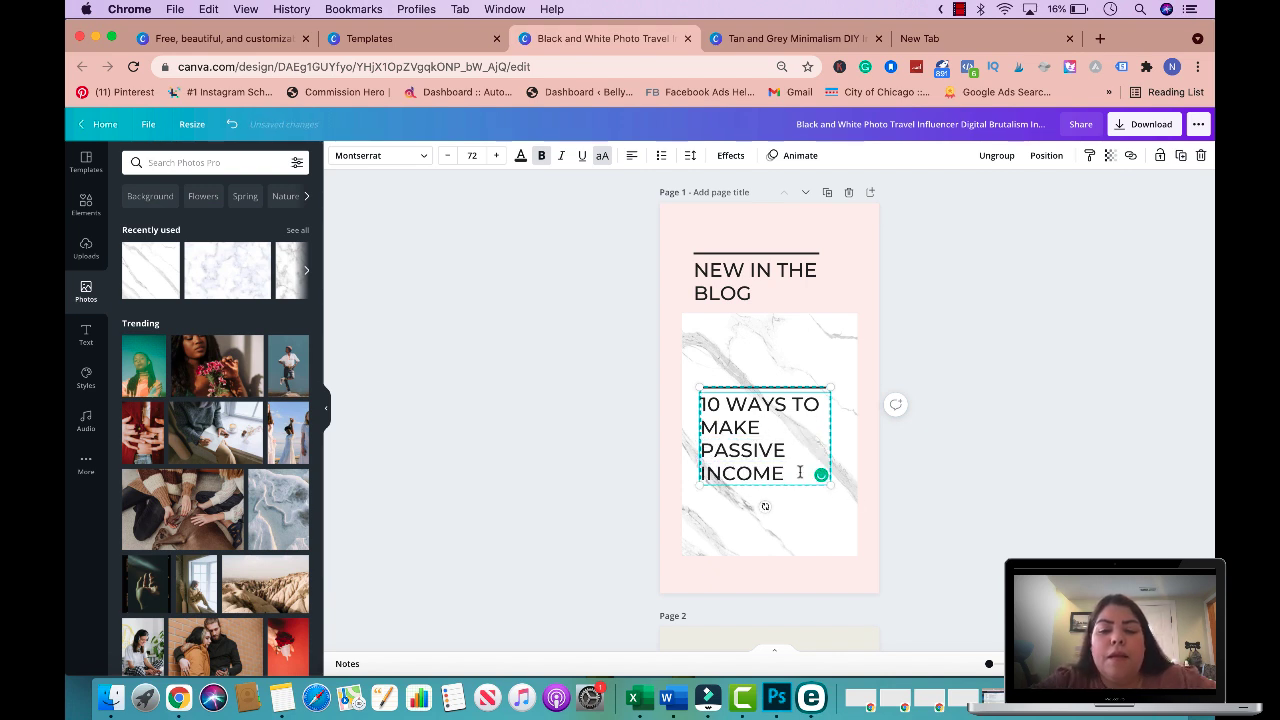
Step: Enlarge the "10 WAYS TO MAKE PASSIVE INCOME" text to about size 89 and fit it within the marble photo's width
drag(886, 534, 929, 512)
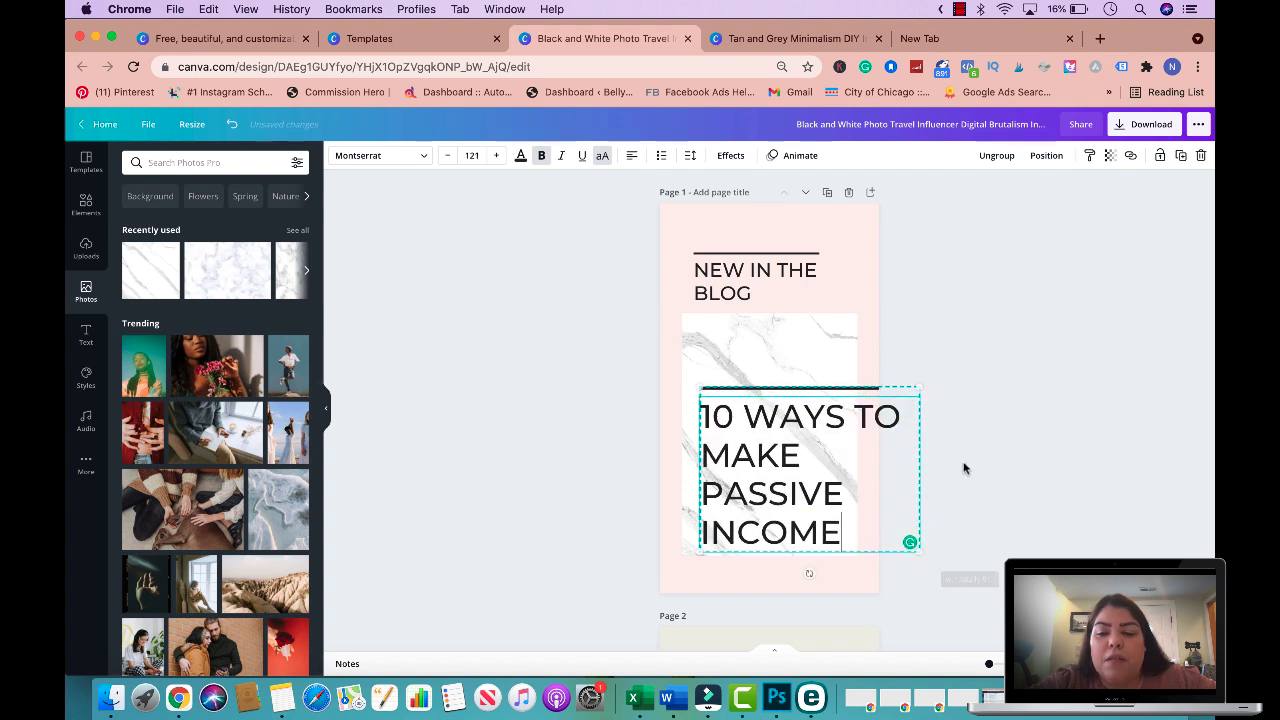
drag(790, 446, 782, 418)
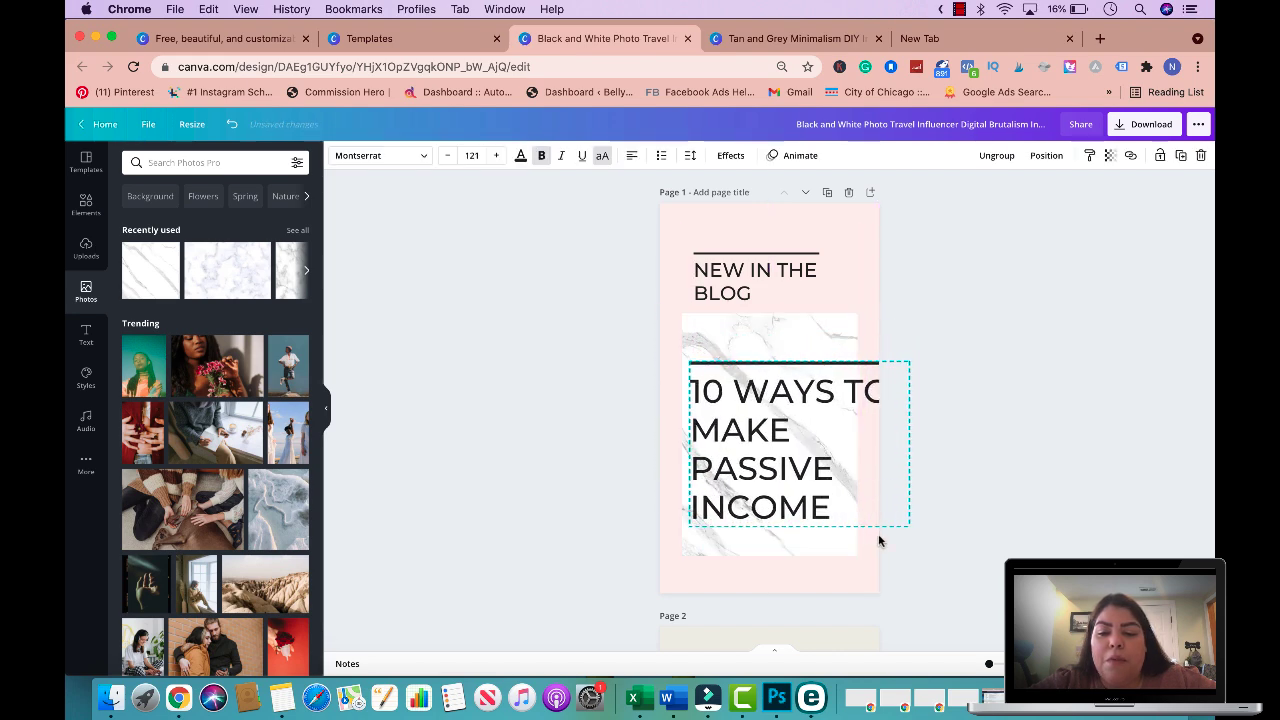
drag(875, 529, 832, 512)
Step: Delete the line above "10 WAYS TO MAKE PASSIVE INCOME" and move the text slightly higher on the marble
click(795, 364)
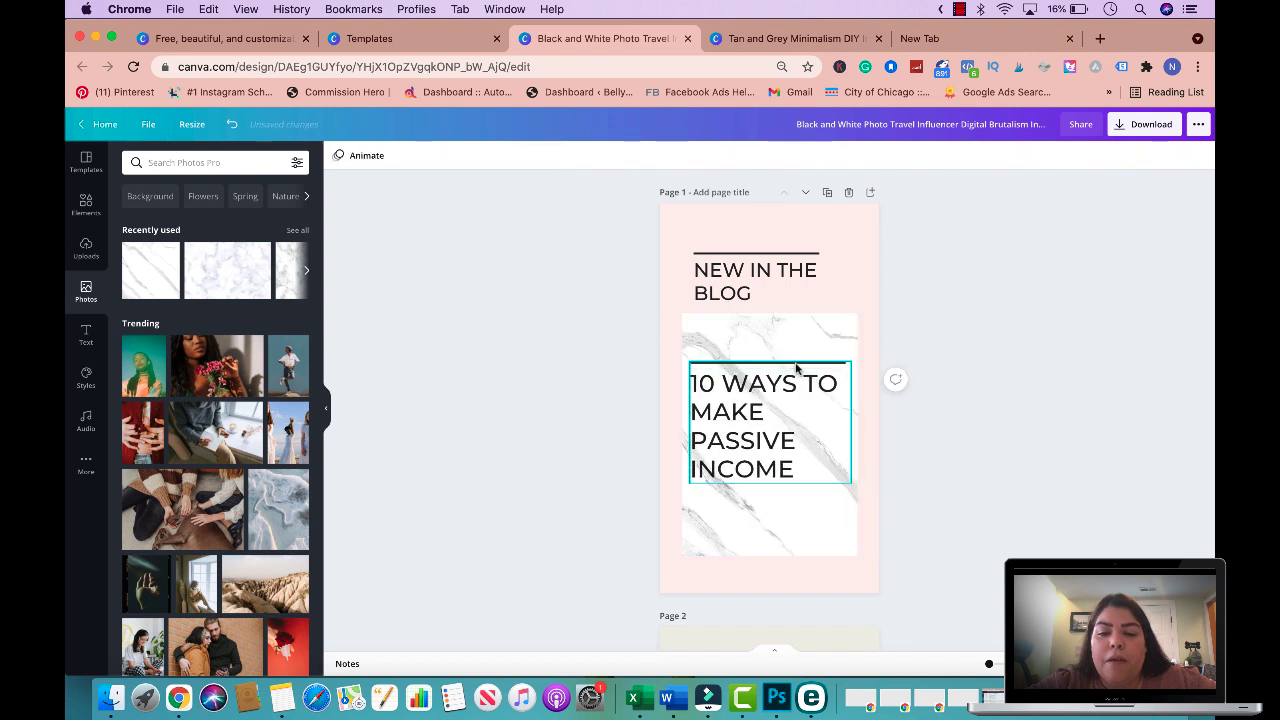
click(797, 370)
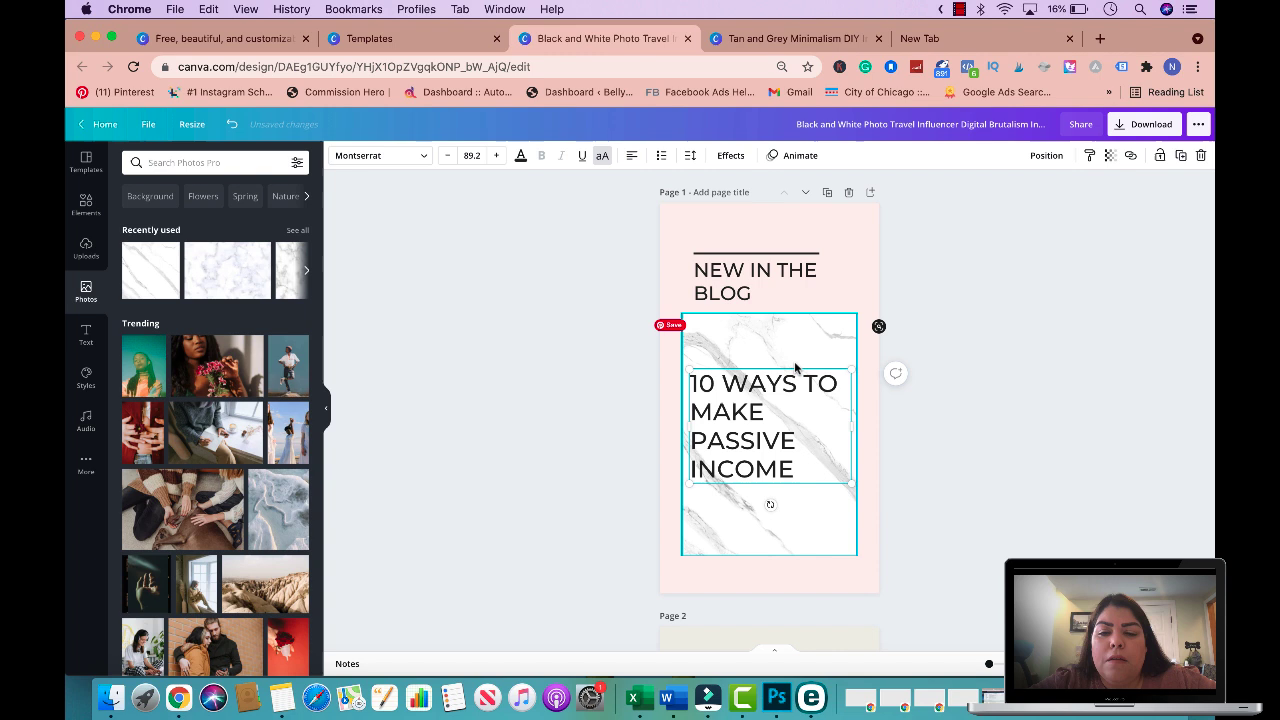
click(1048, 298)
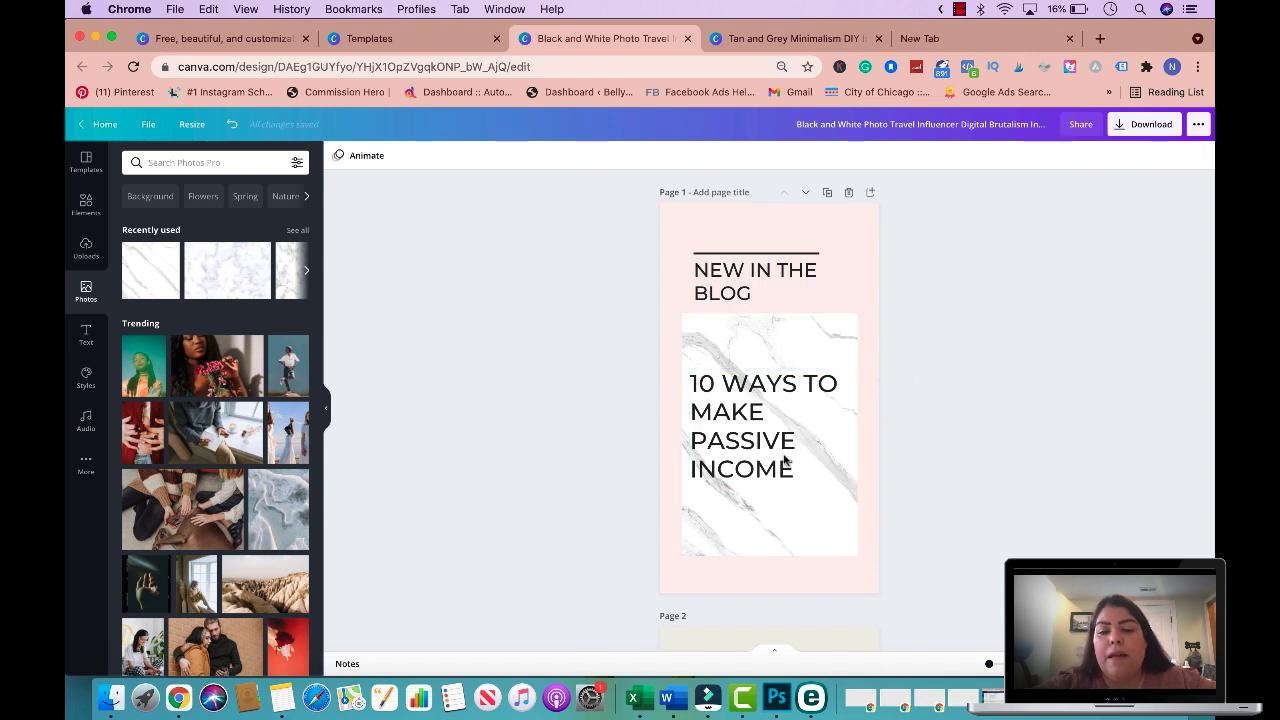
drag(757, 428, 745, 468)
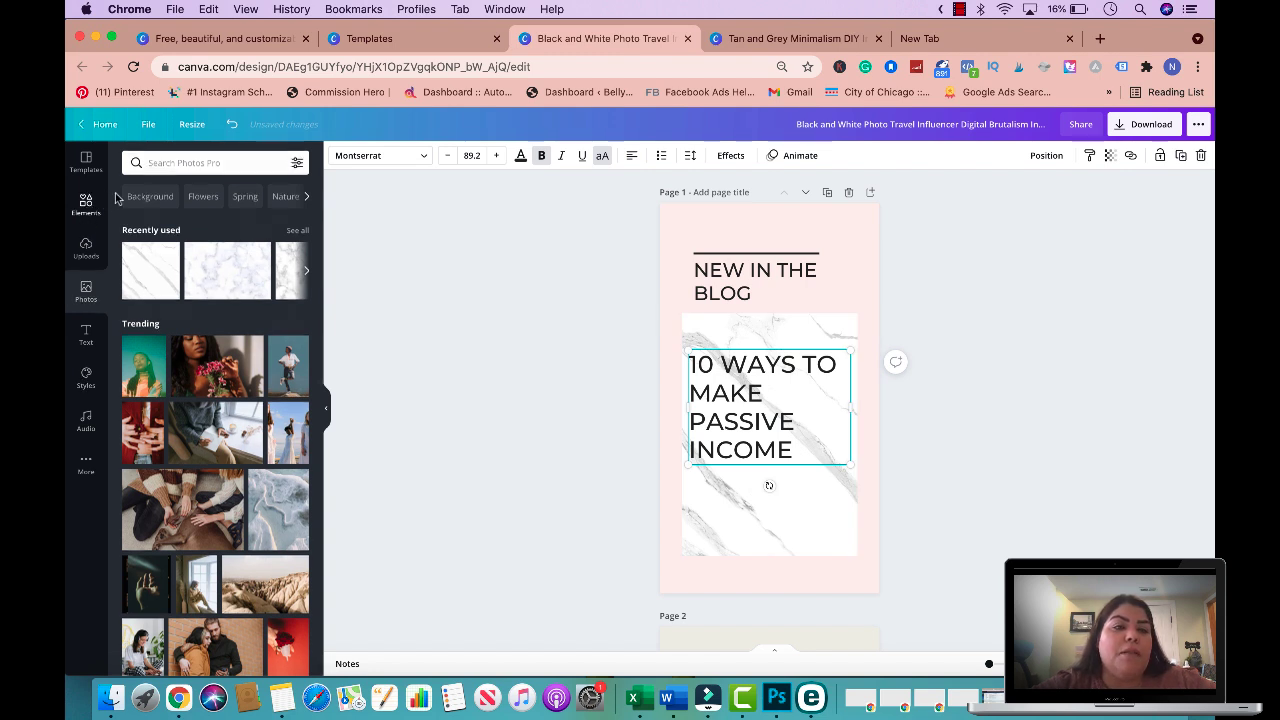
Step: Search the elements library for "money" and filter the results to free items only
click(88, 204)
click(173, 165)
text(money)
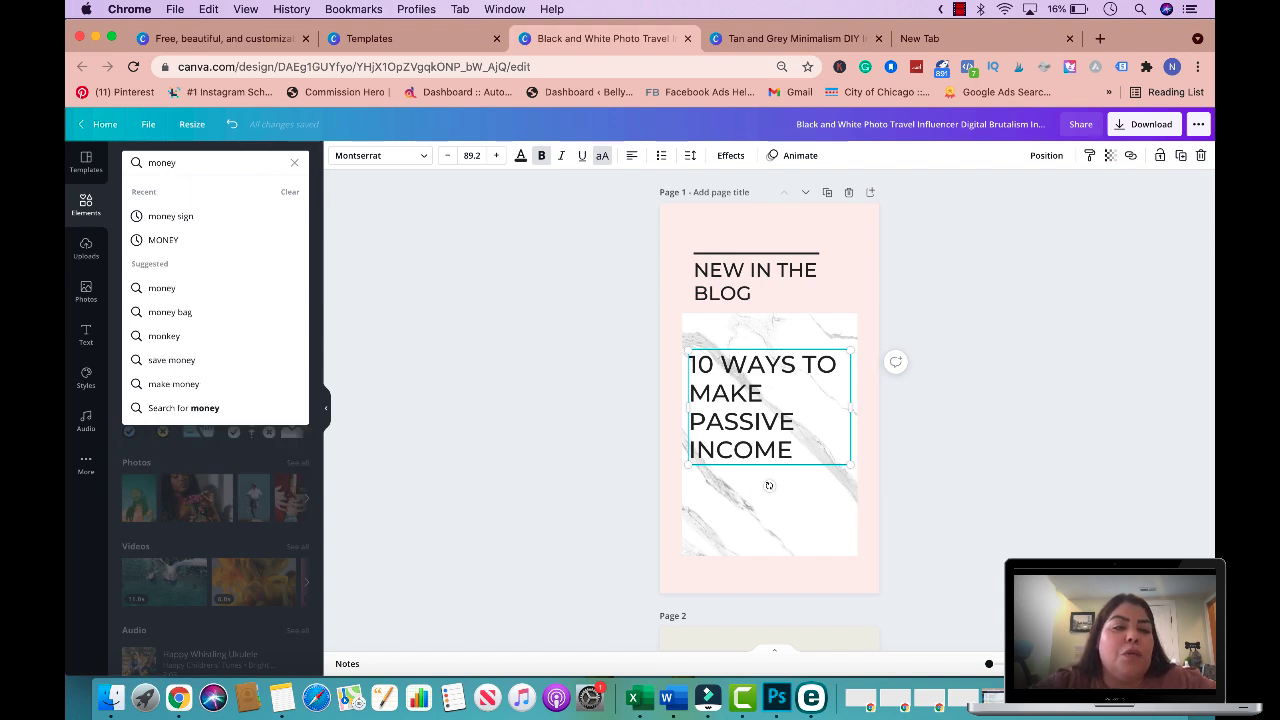
key(Return)
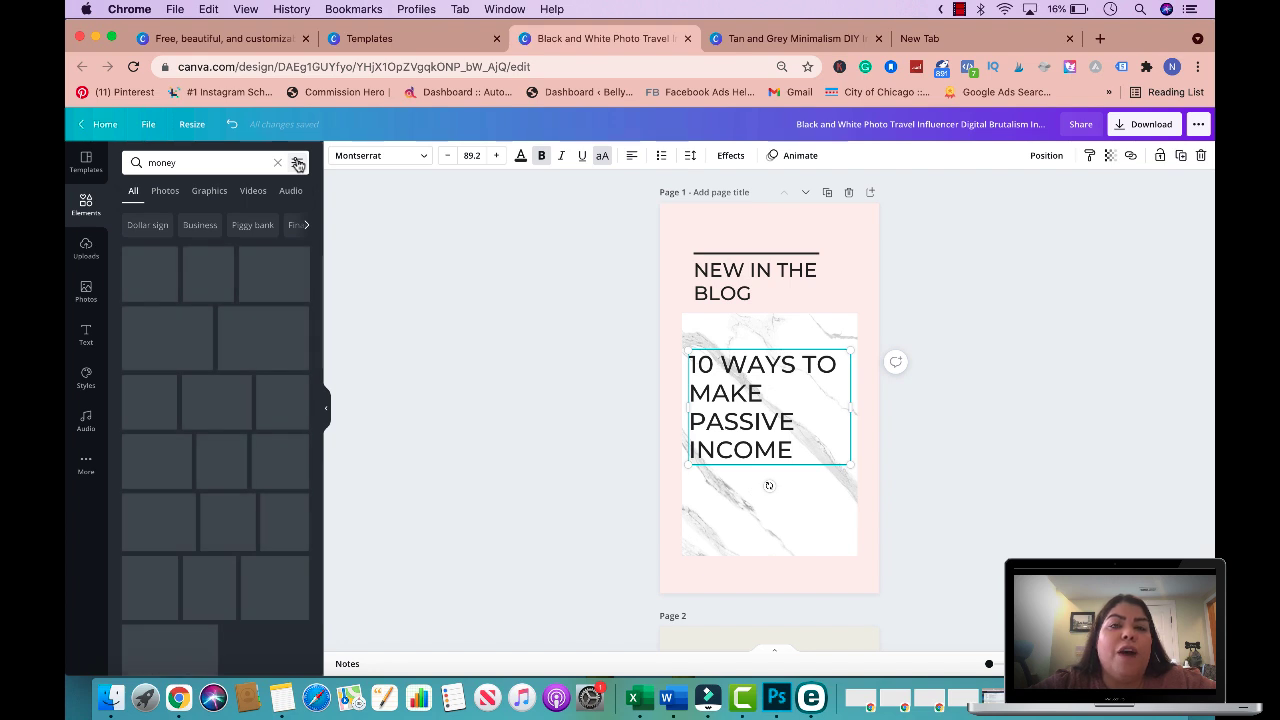
click(297, 165)
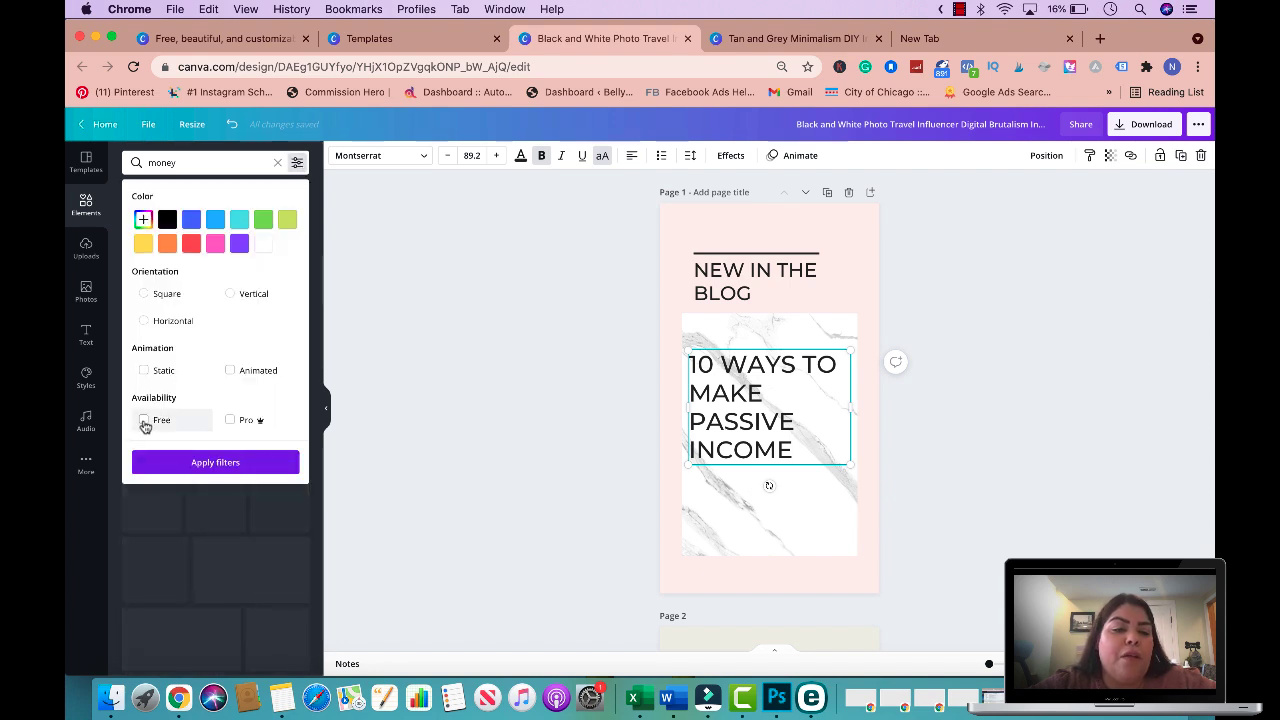
click(145, 424)
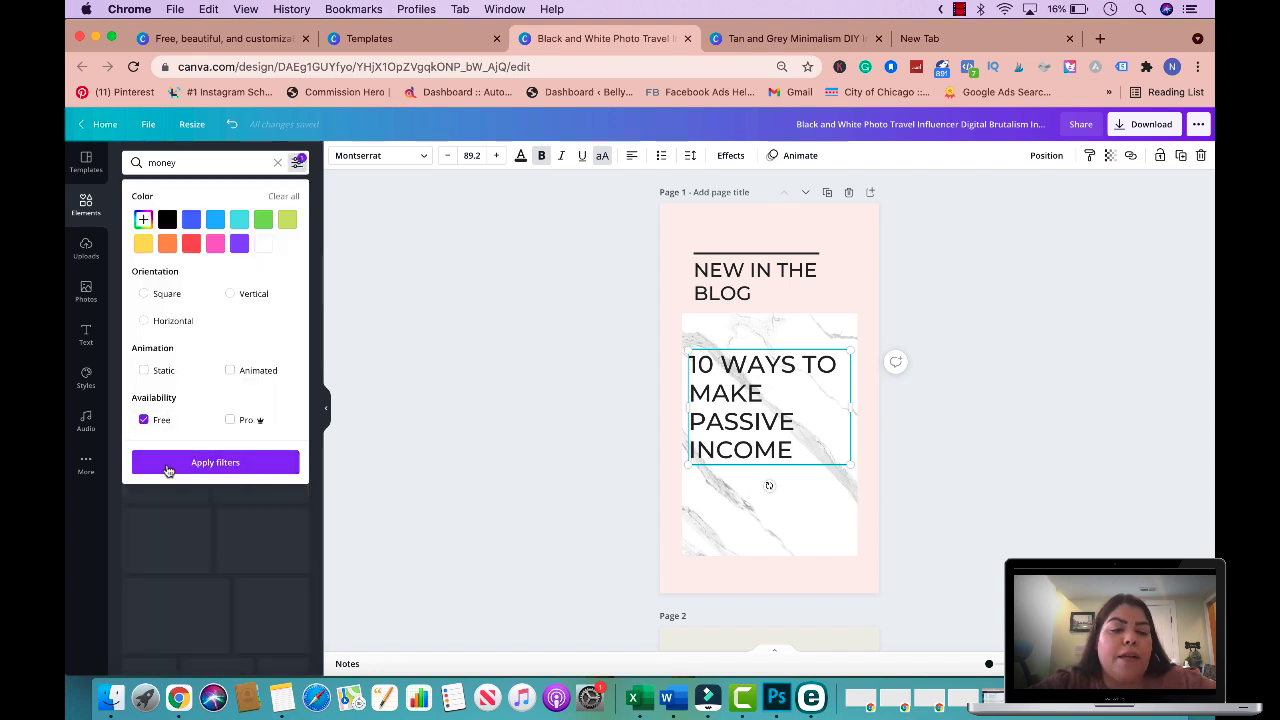
click(168, 466)
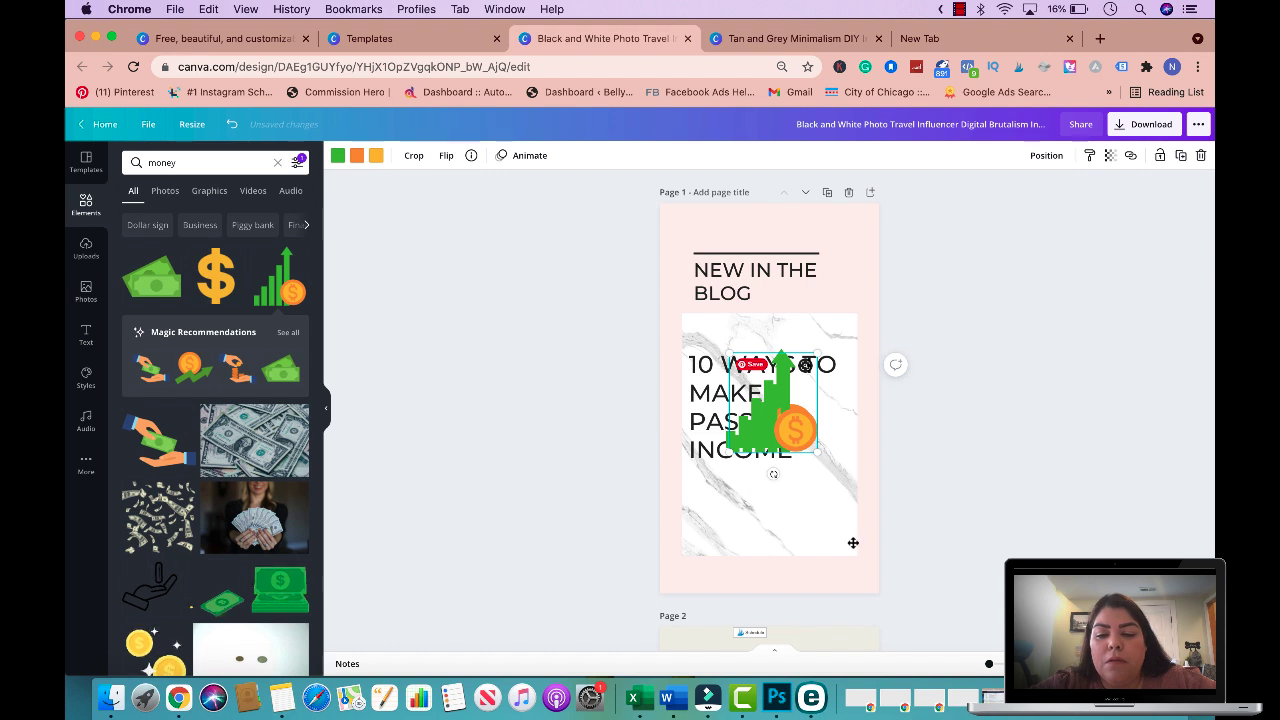
Step: Place the green growth-chart-and-coin graphic over the marble photo's lower-right corner and delete the extra copy covering the text
key(super+d)
drag(815, 486, 853, 547)
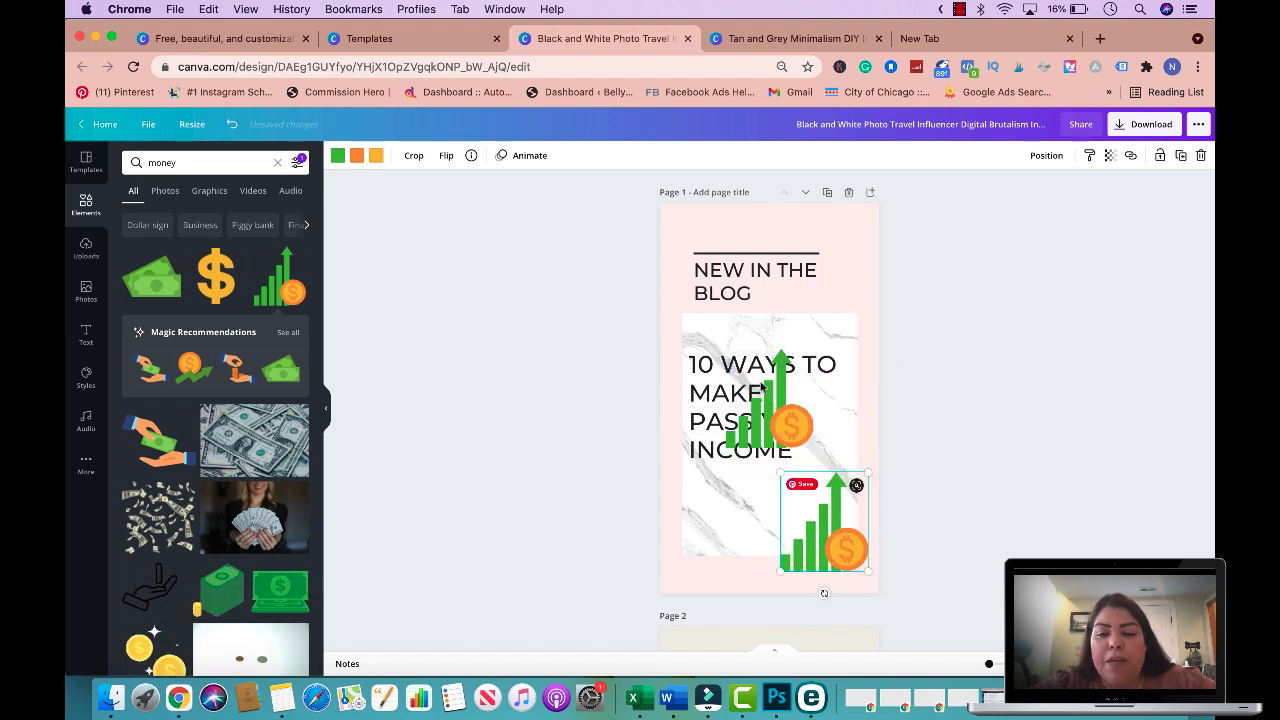
click(770, 430)
key(BackSpace)
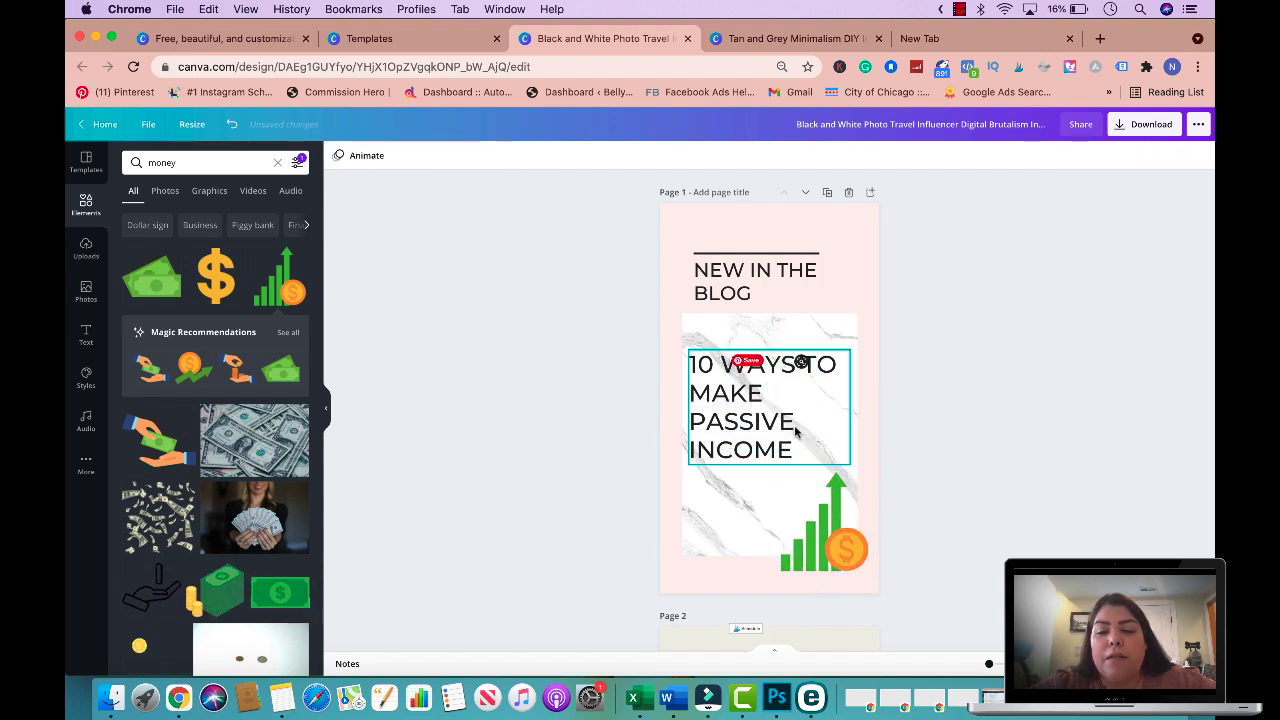
mouse_move(754, 452)
mouse_down()
mouse_move(742, 458)
mouse_move(769, 441)
mouse_move(757, 443)
mouse_up()
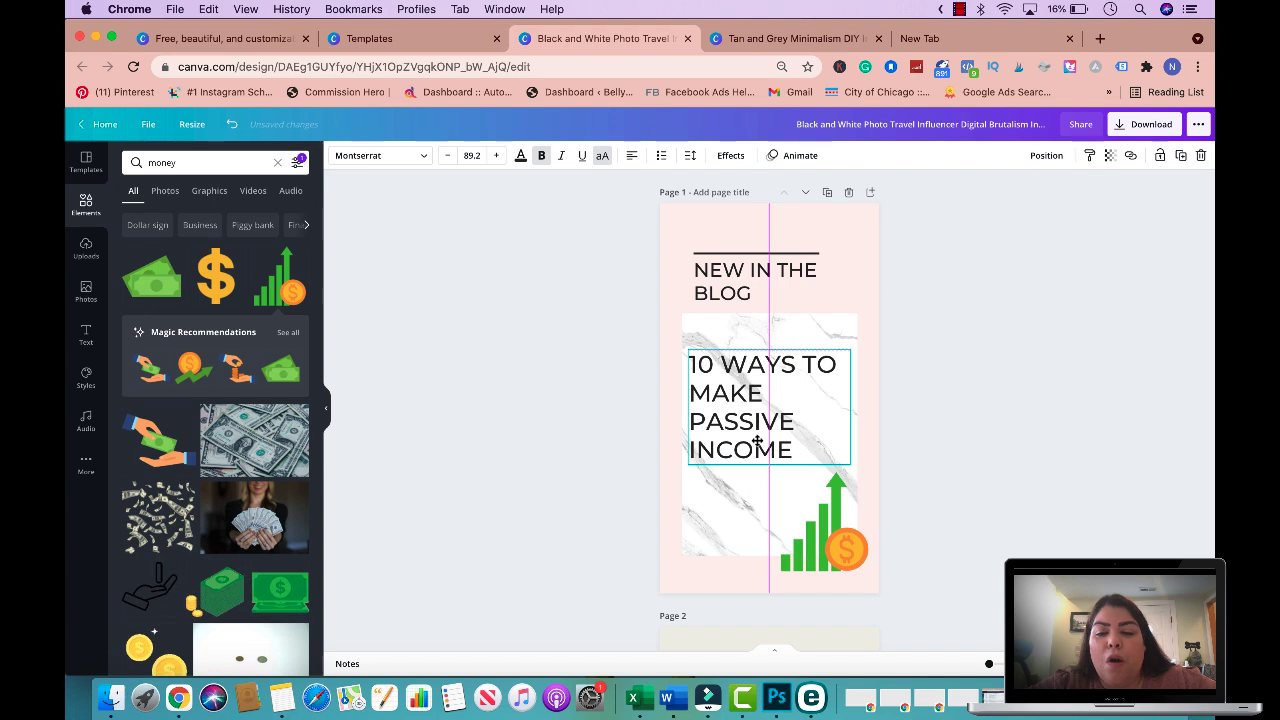
click(984, 390)
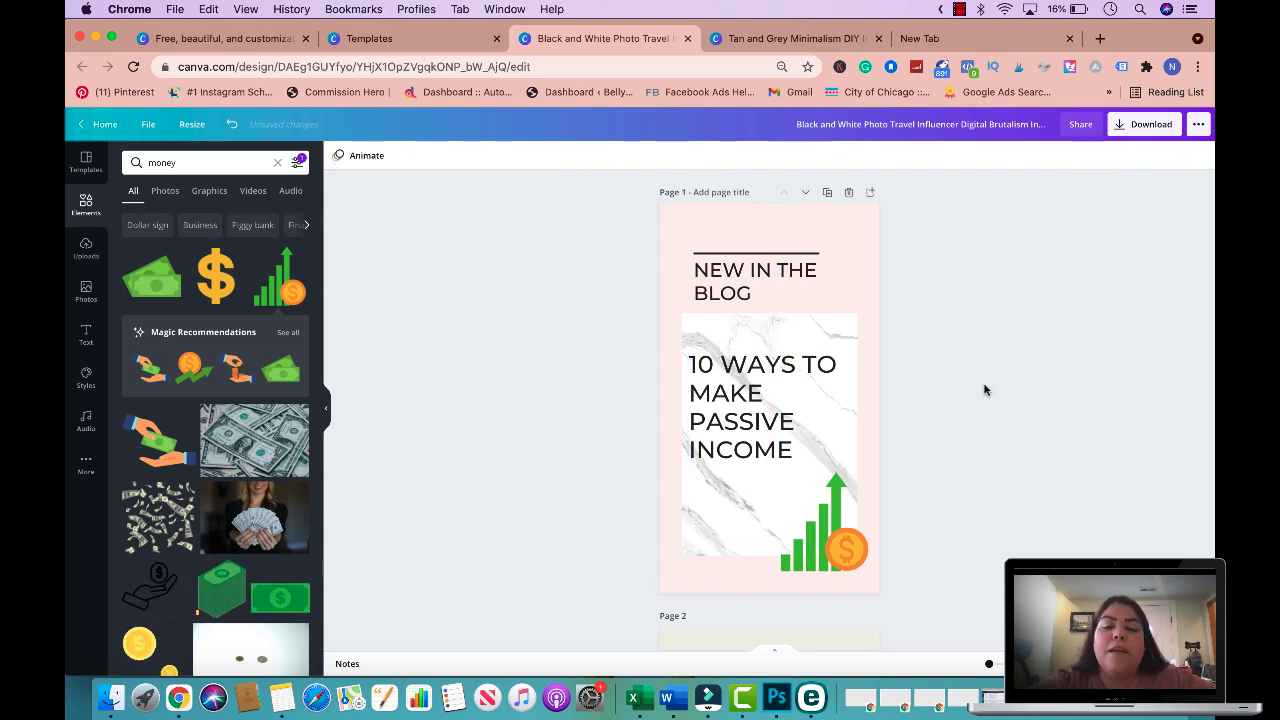